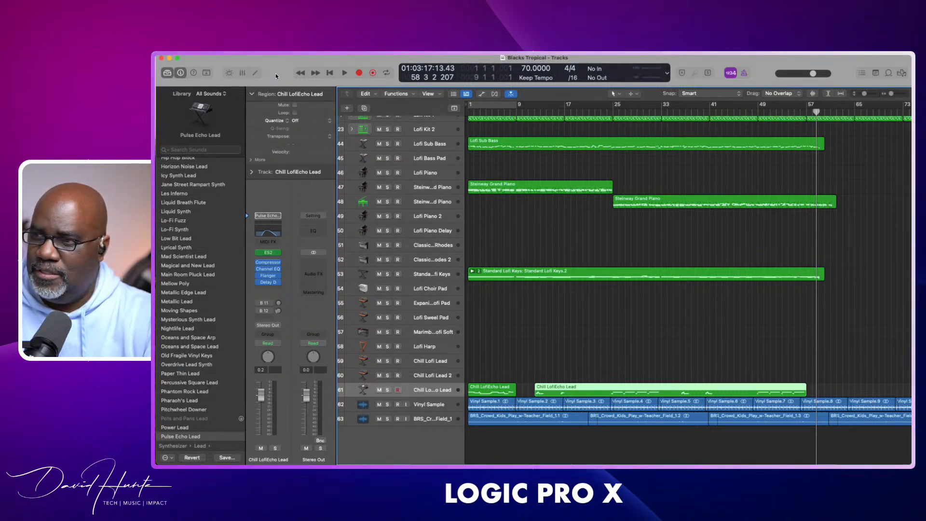
Step: Play the arrangement repeatedly from the beginning to review the opening section and the Chill LofiEcho Lead part
key(Return)
key(space)
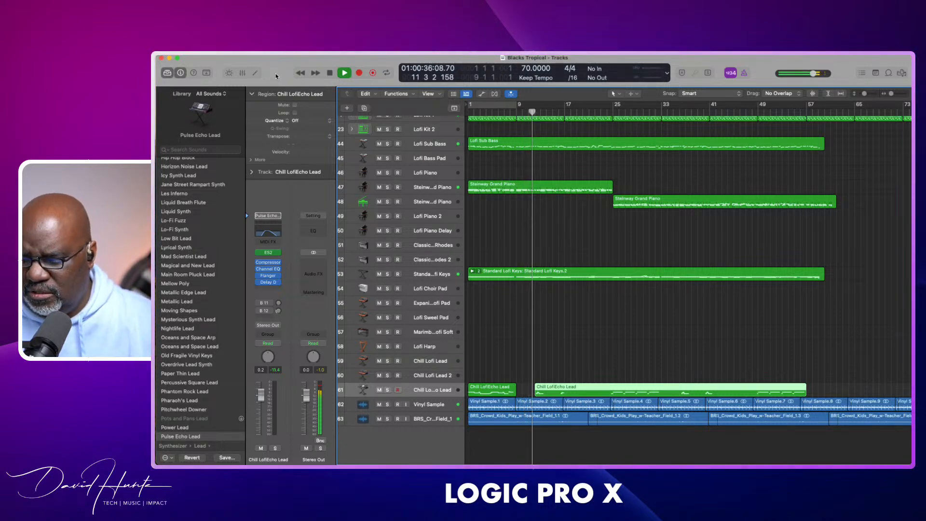
key(space)
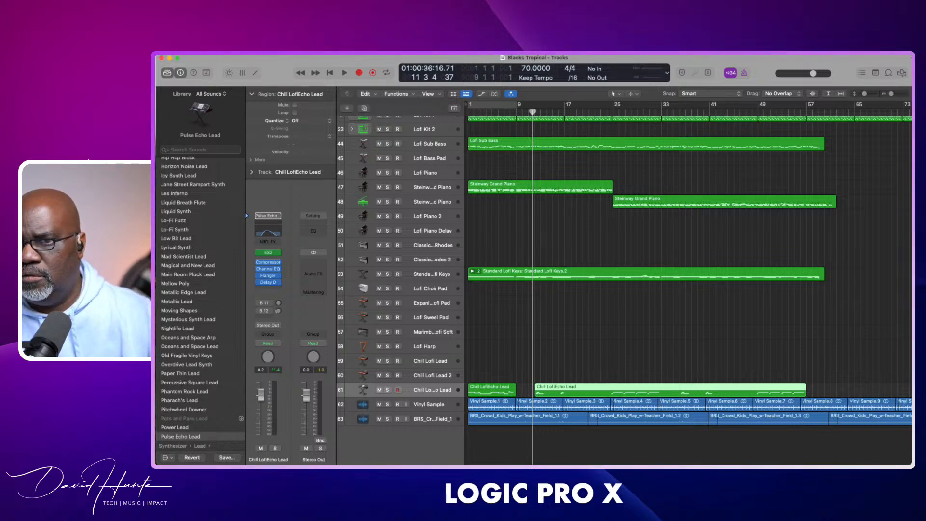
click(726, 226)
key(Return)
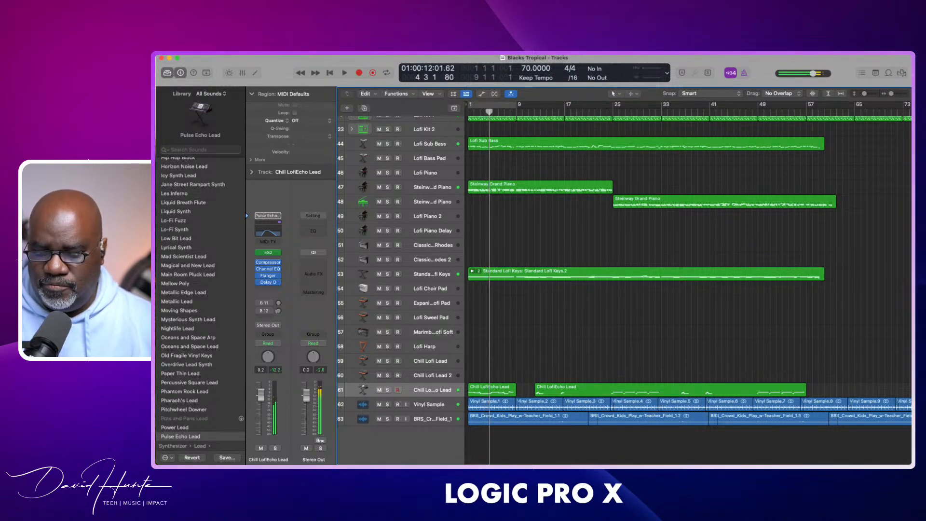
key(space)
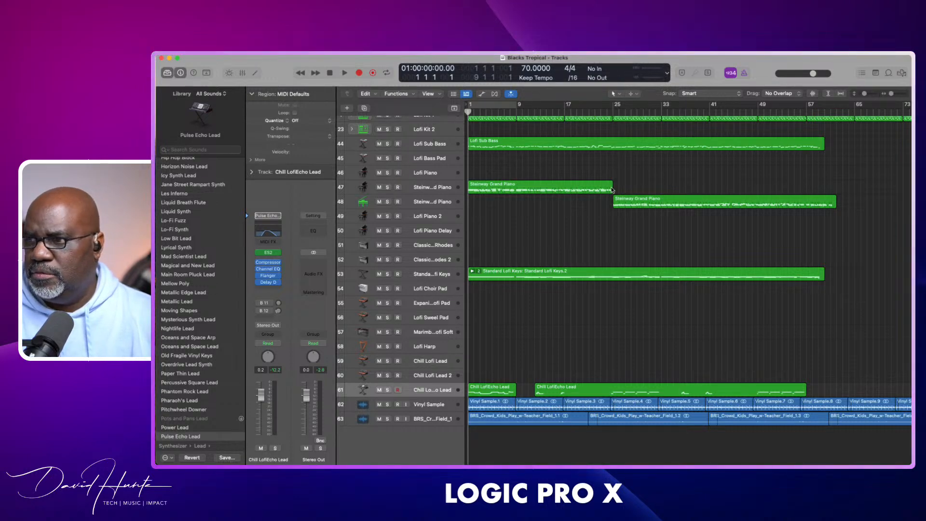
click(558, 220)
key(space)
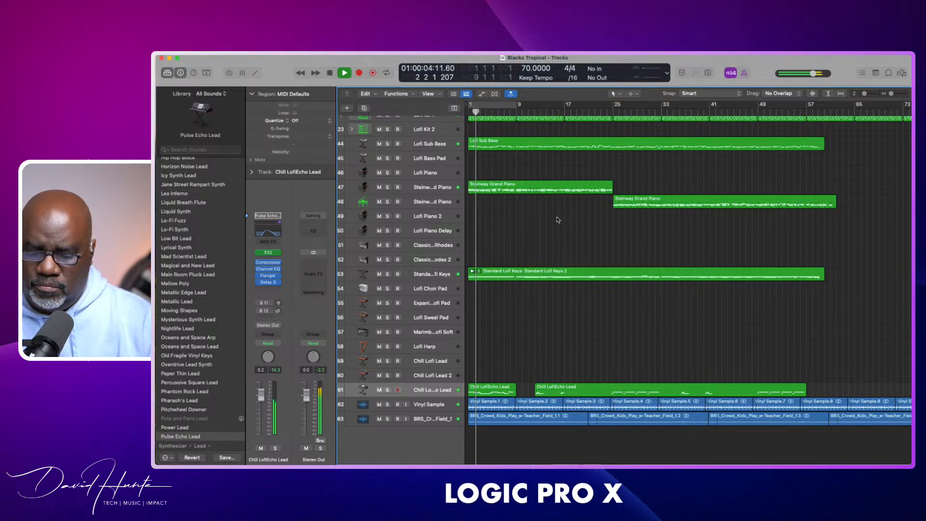
key(space)
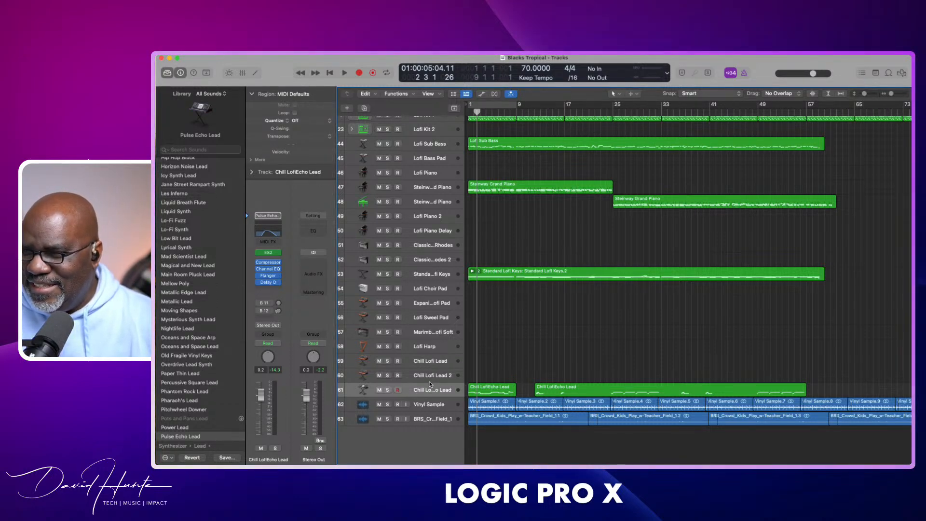
key(Return)
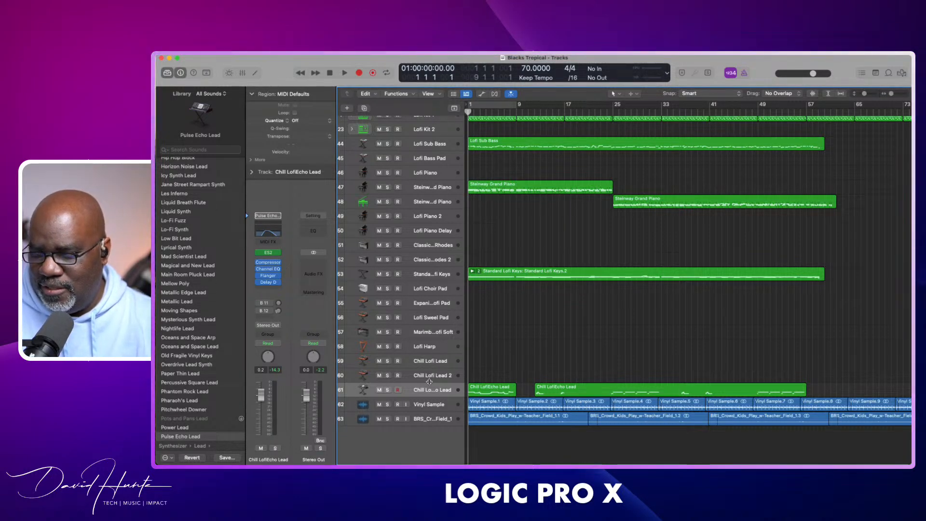
key(space)
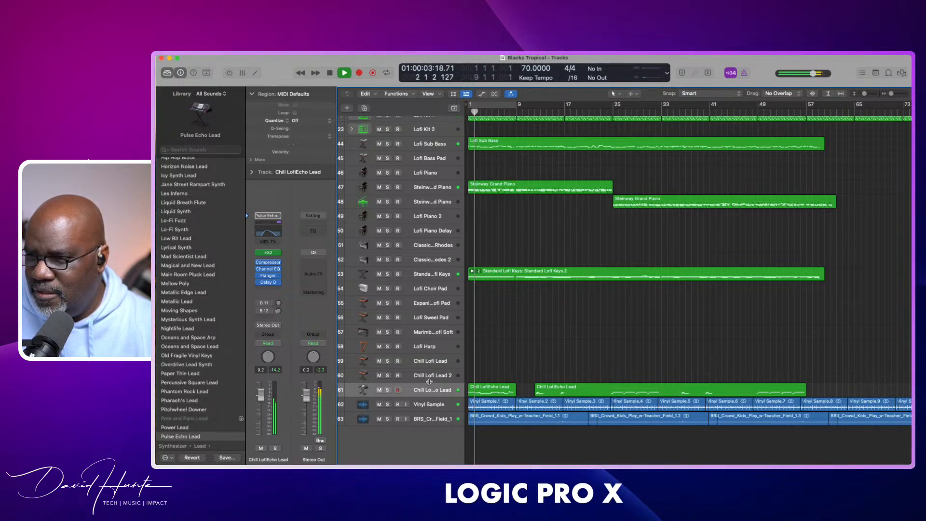
key(space)
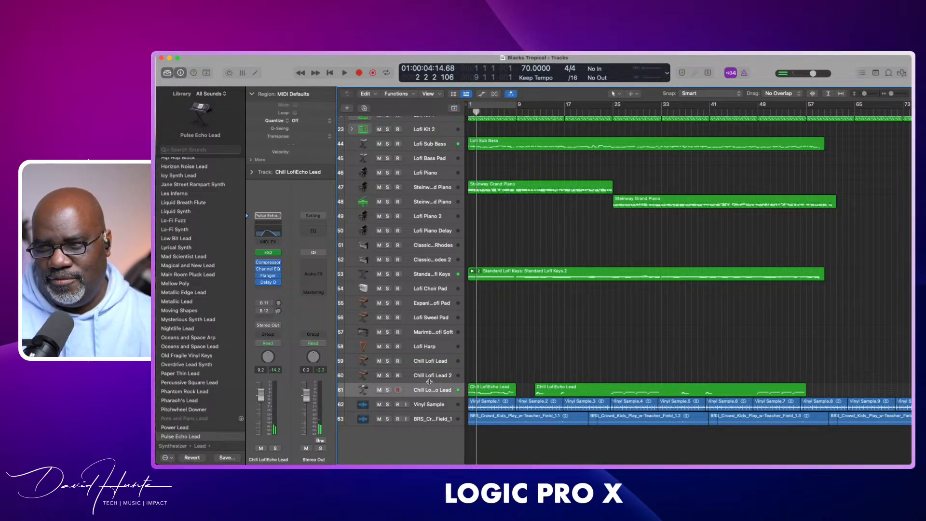
Step: Try to record a new take over the first eight bars of the Chill LofiEcho Lead track
key(Return)
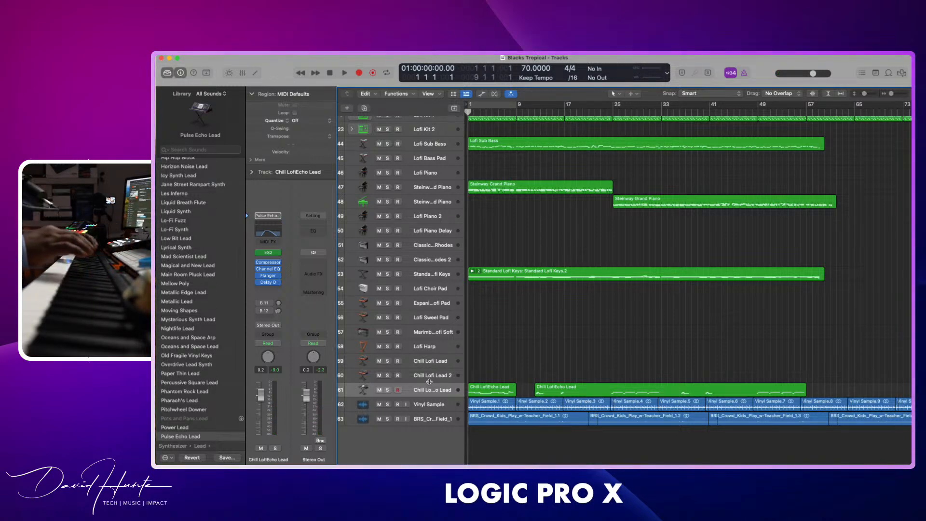
key(r)
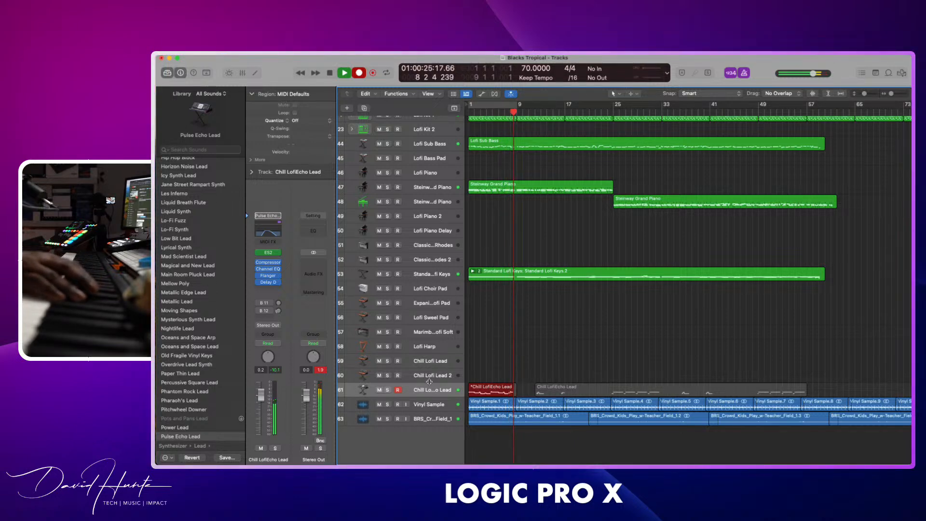
key(space)
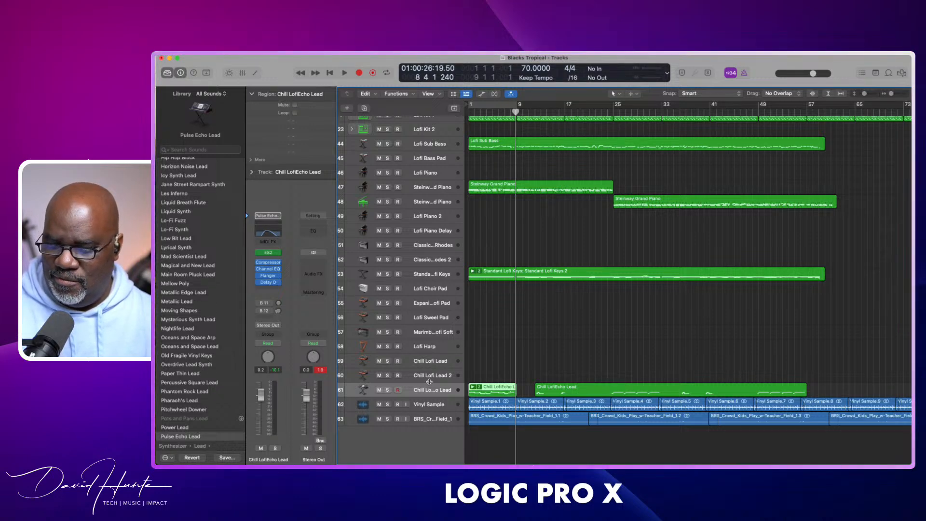
key(Return)
key(space)
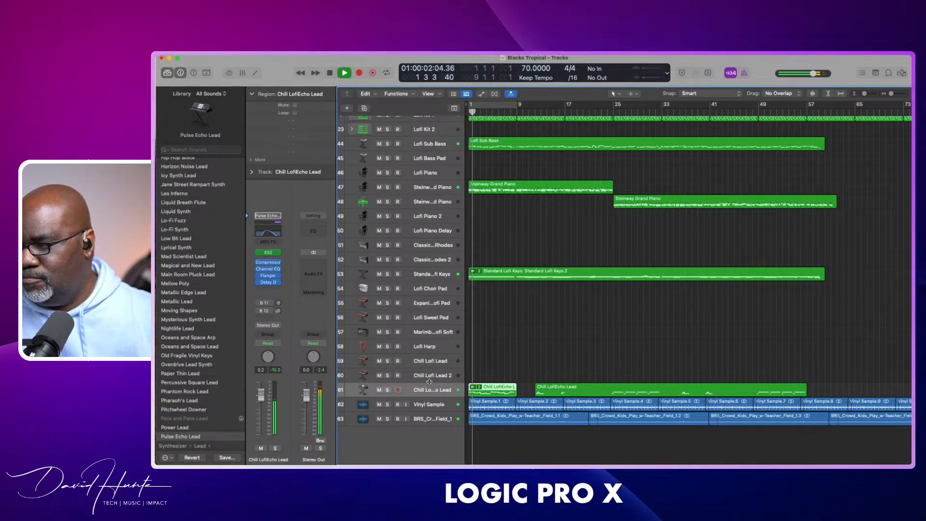
key(space)
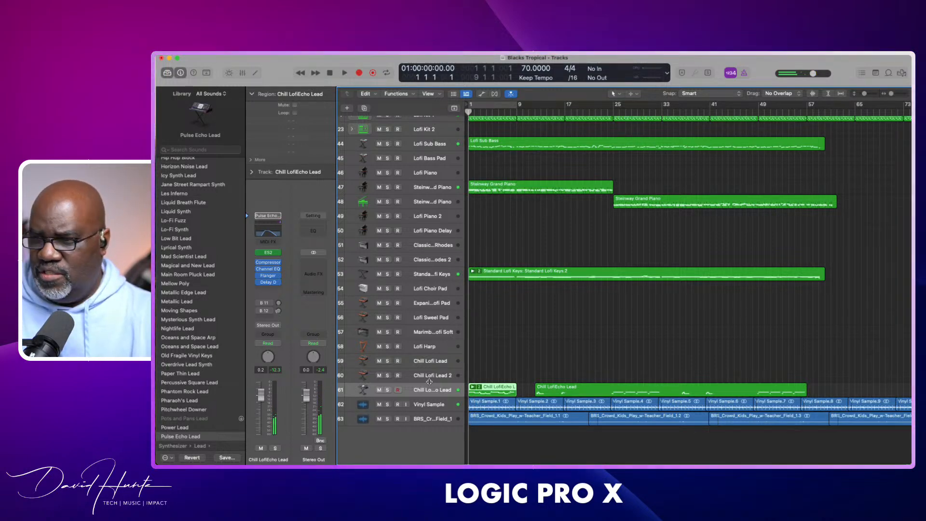
key(super+z)
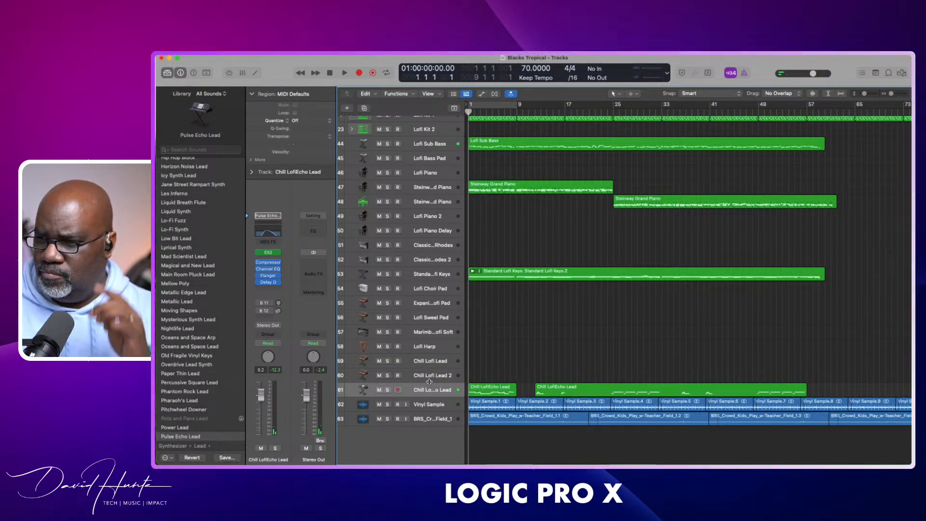
Step: Play the song from bar 1 into bar 8 and capture the live performance as a recording on the Chill LofiEcho Lead track
key(space)
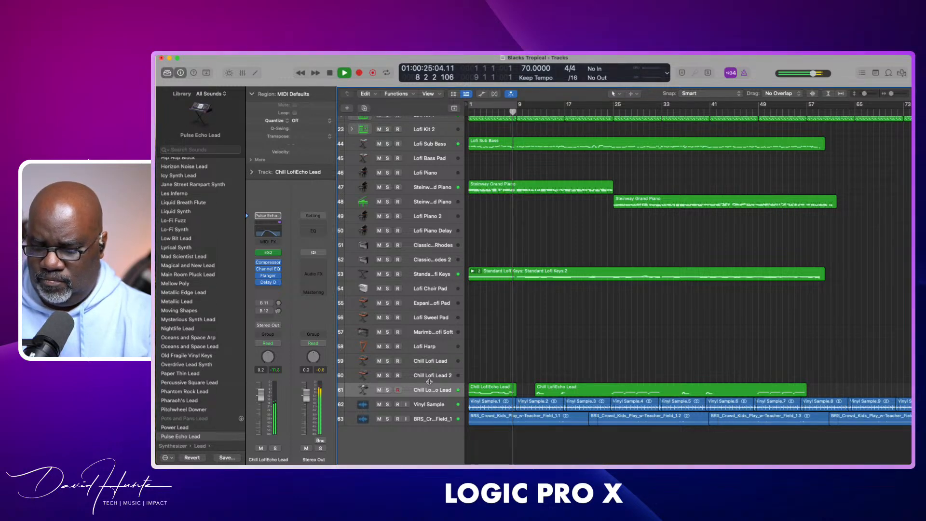
key(space)
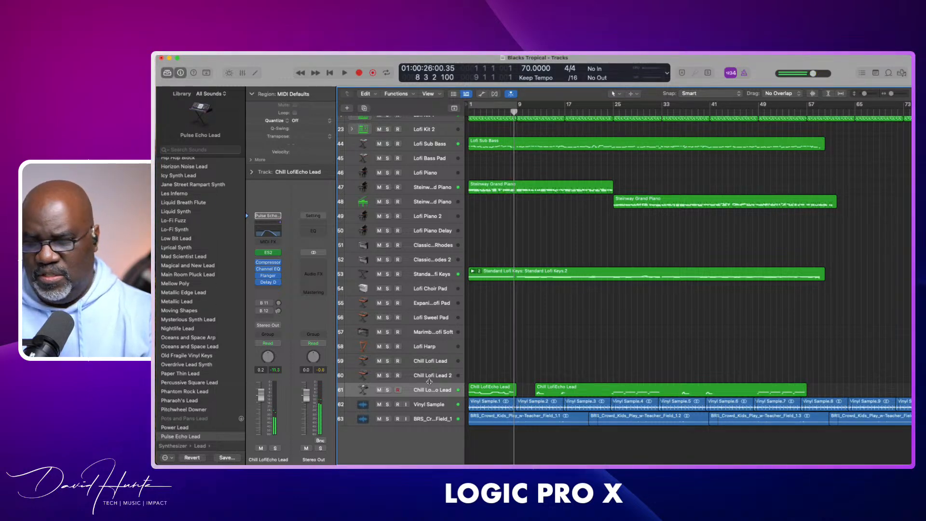
key(shift+r)
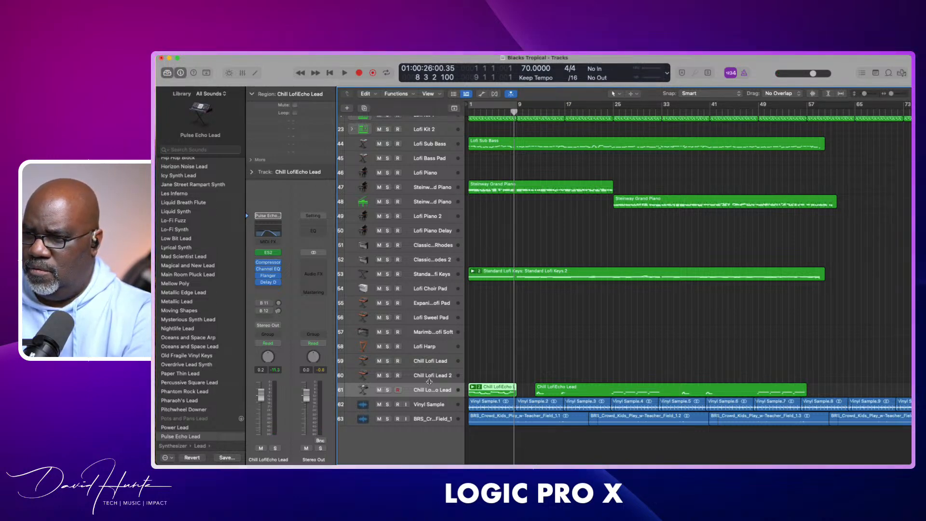
Step: Play the arrangement with the captured lead take from the beginning to about bar 33, and return to the start
key(Return)
key(space)
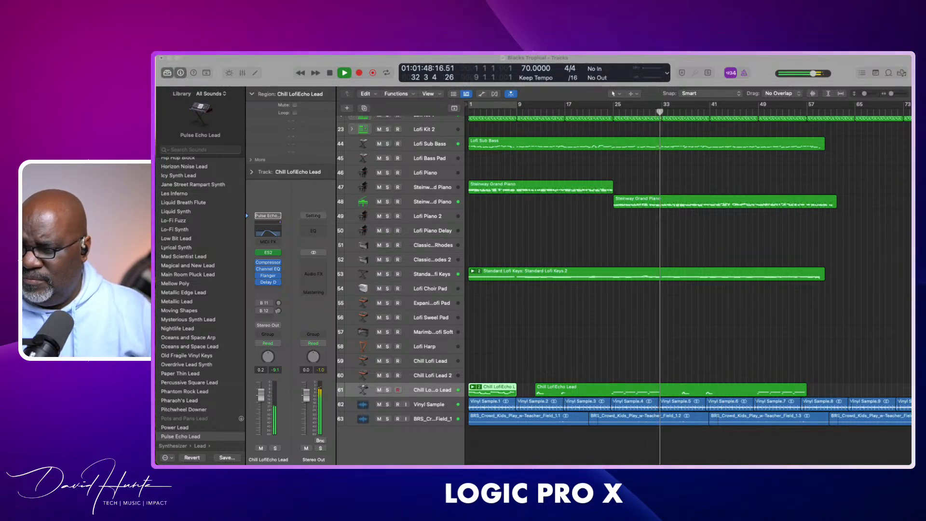
click(377, 444)
key(space)
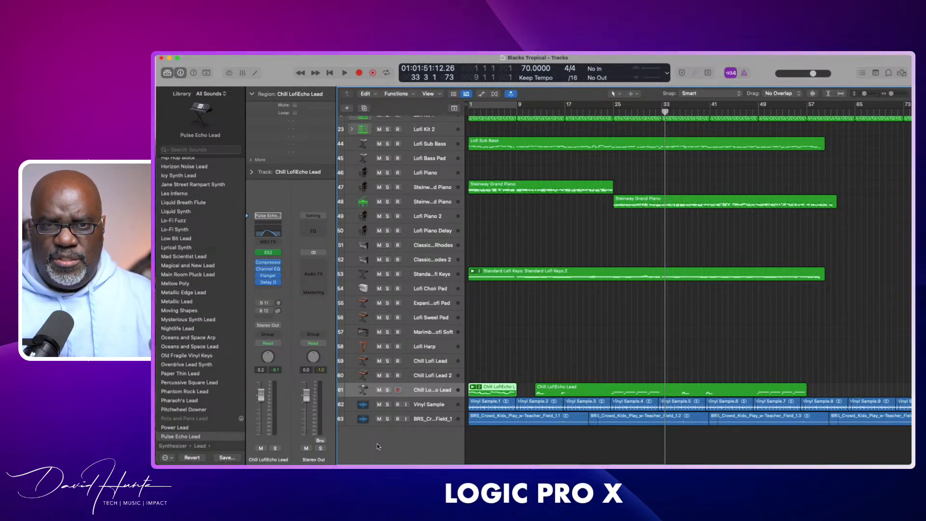
key(Return)
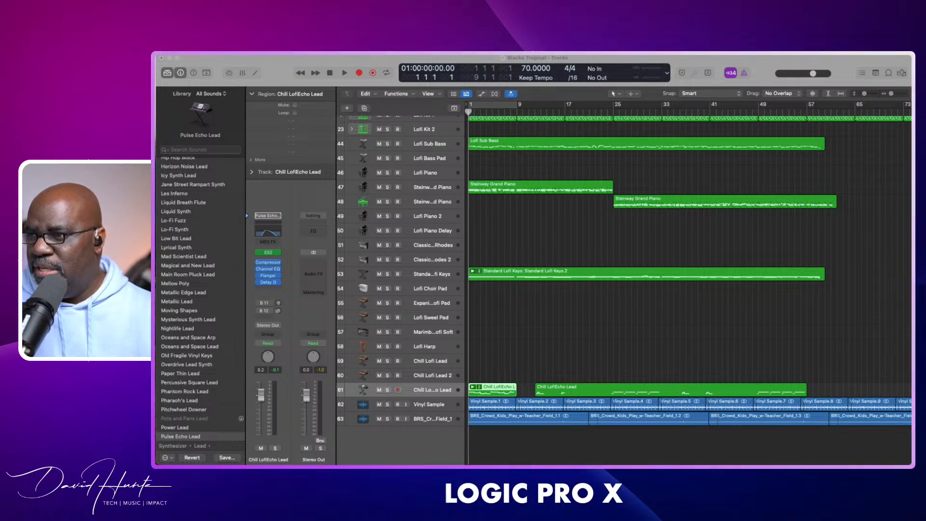
Step: Play the arrangement from about bar 28 and replay the passage around bar 31 several times to check the piano notes
click(637, 112)
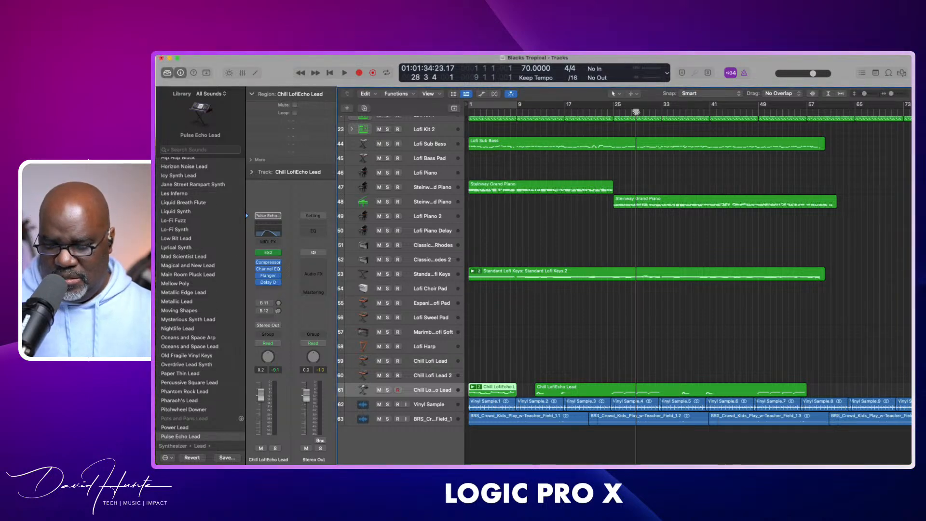
key(space)
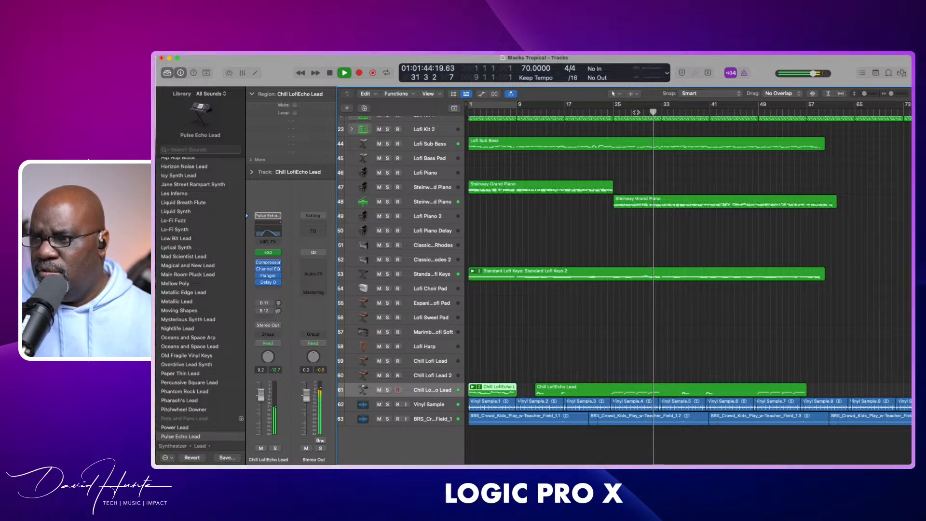
key(space)
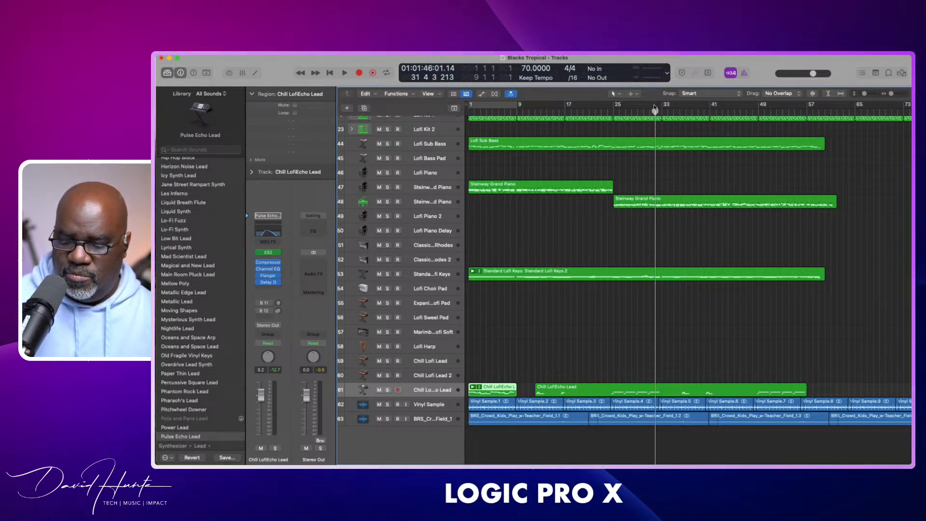
key(space)
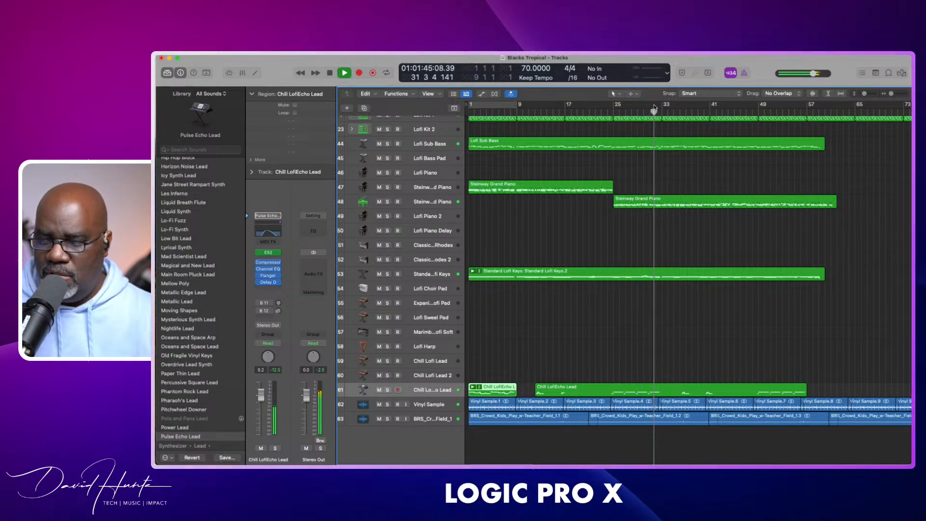
key(space)
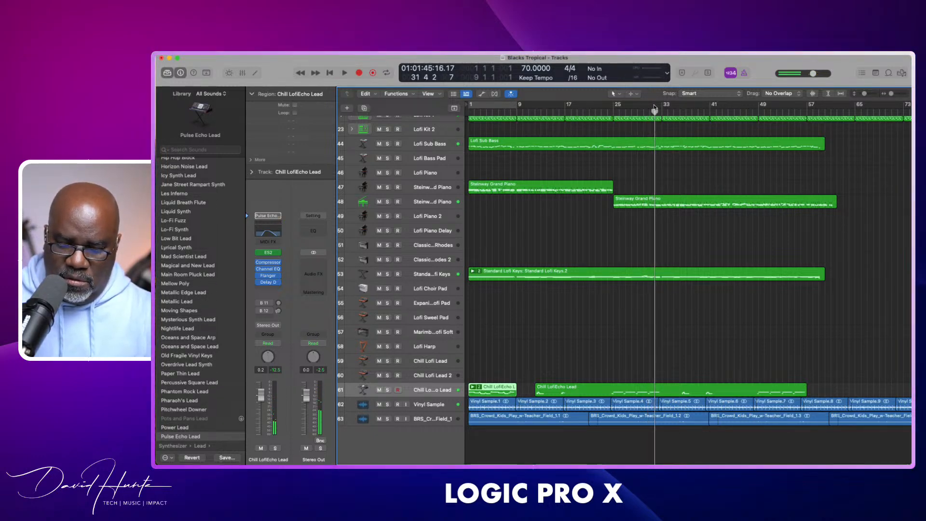
click(654, 105)
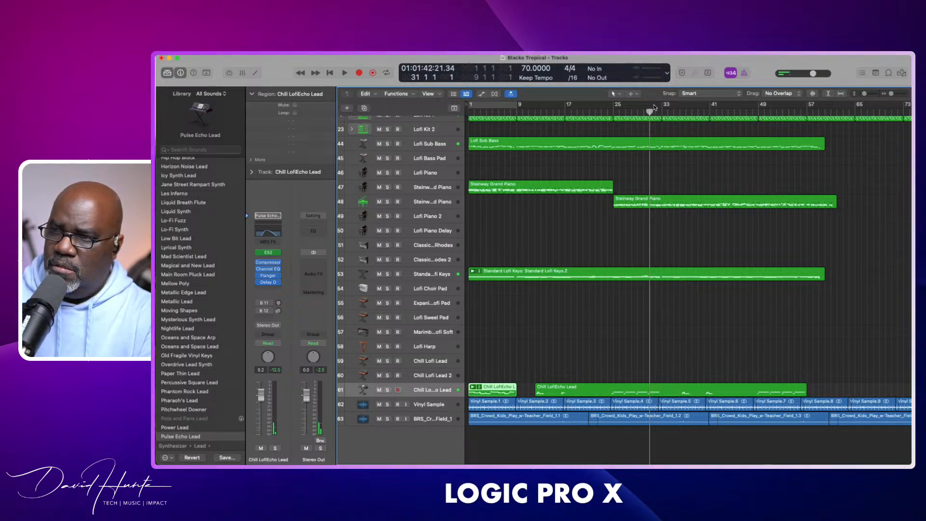
key(space)
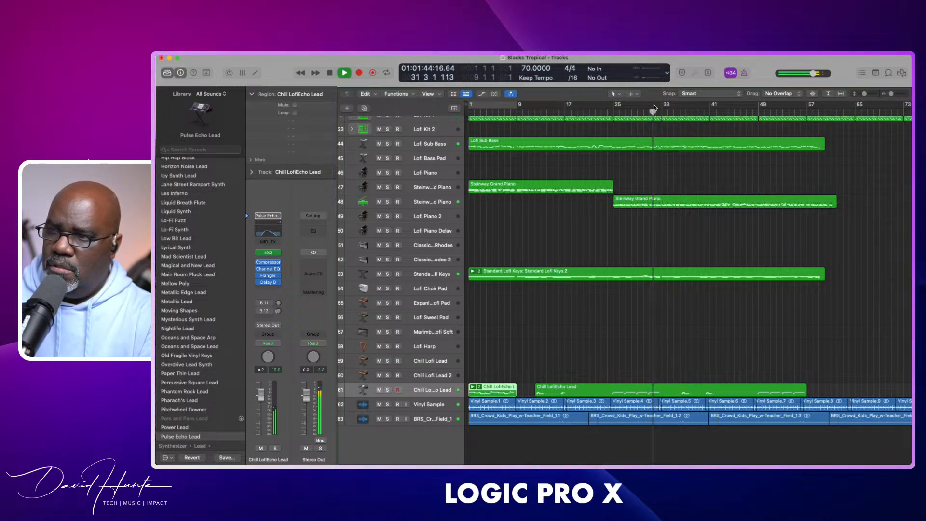
key(space)
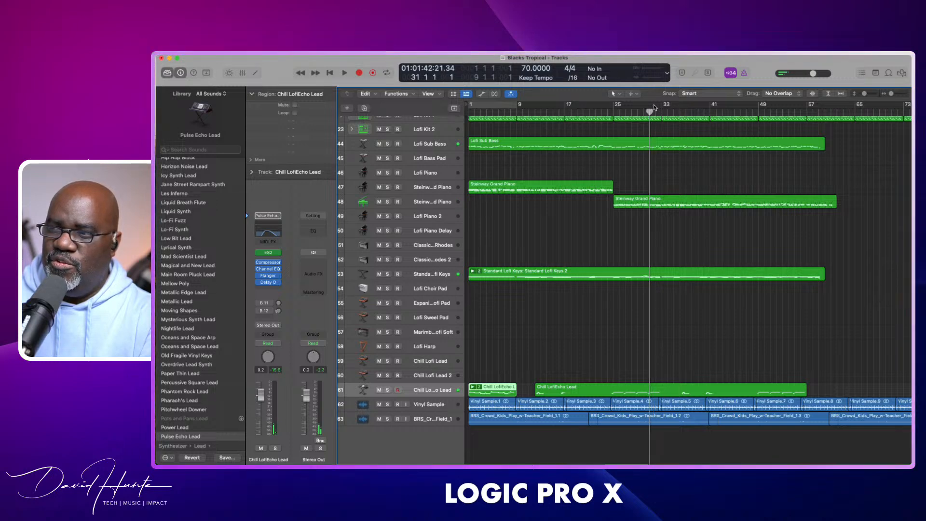
key(space)
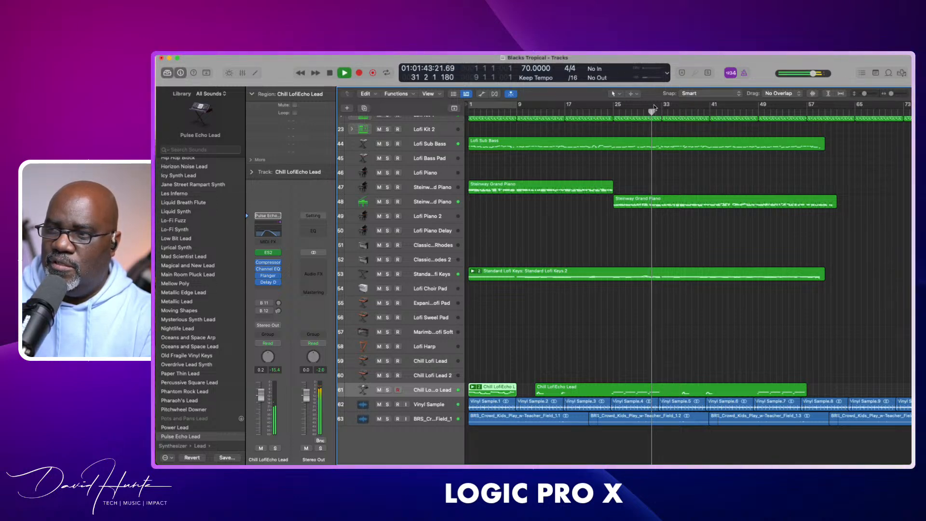
key(space)
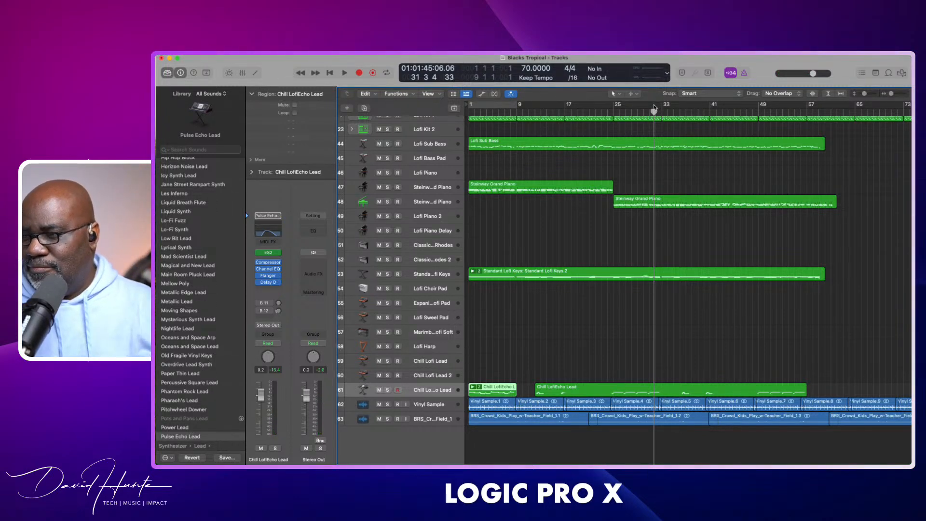
Step: Open the second Steinway Grand Piano region, starting at bar 25, in the Piano Roll and play the passage around bar 31
click(657, 202)
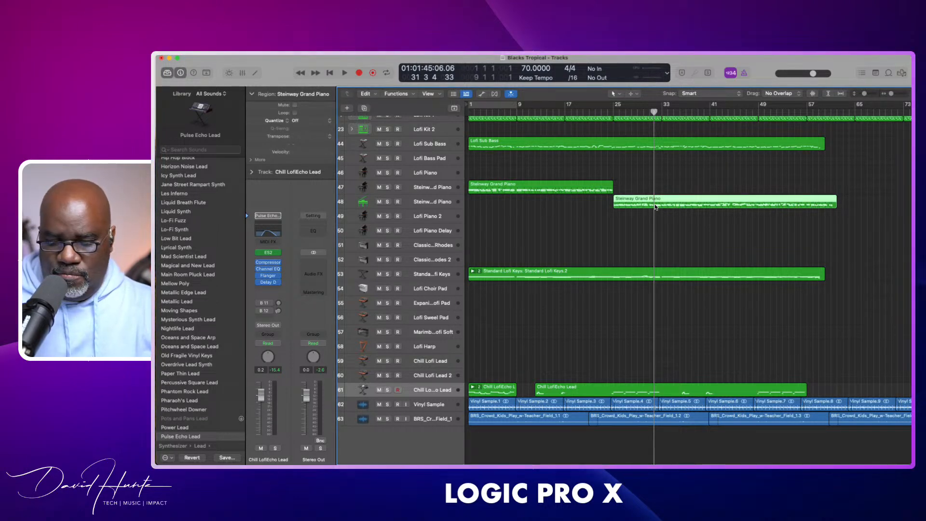
key(n)
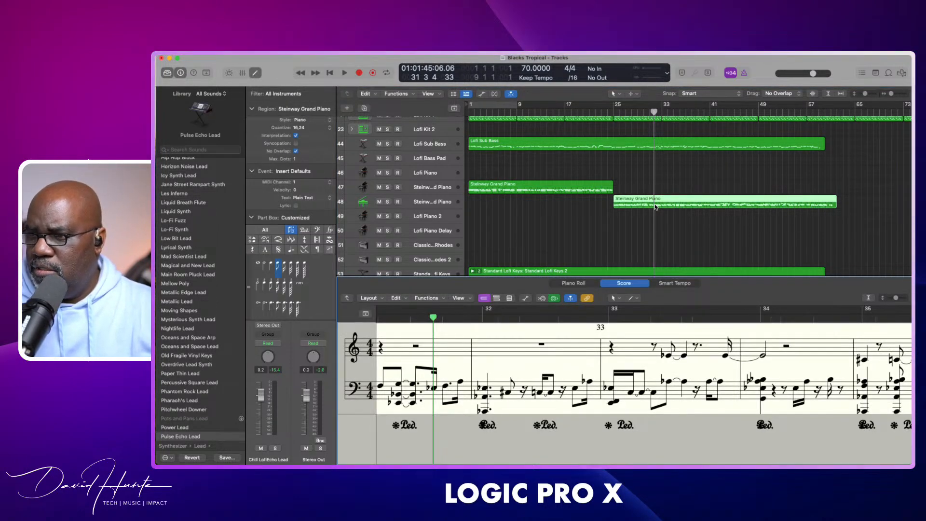
click(572, 286)
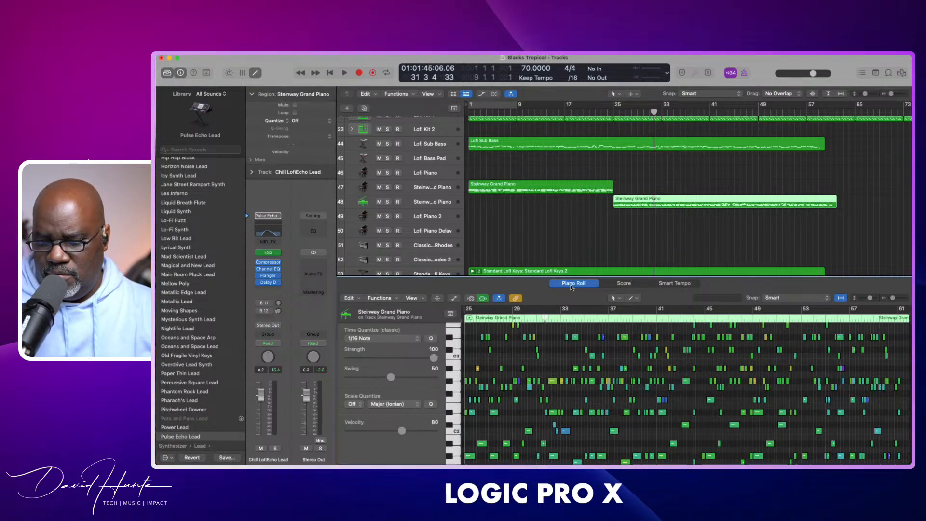
key(space)
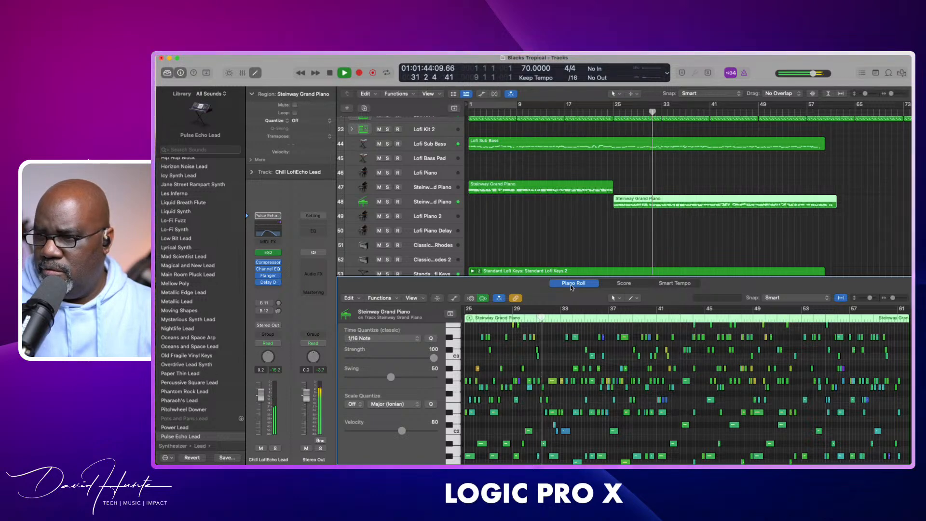
Step: Mute the Chill LofiEcho Lead track and replay the passage from bar 31 to pinpoint the misplaced piano notes
key(space)
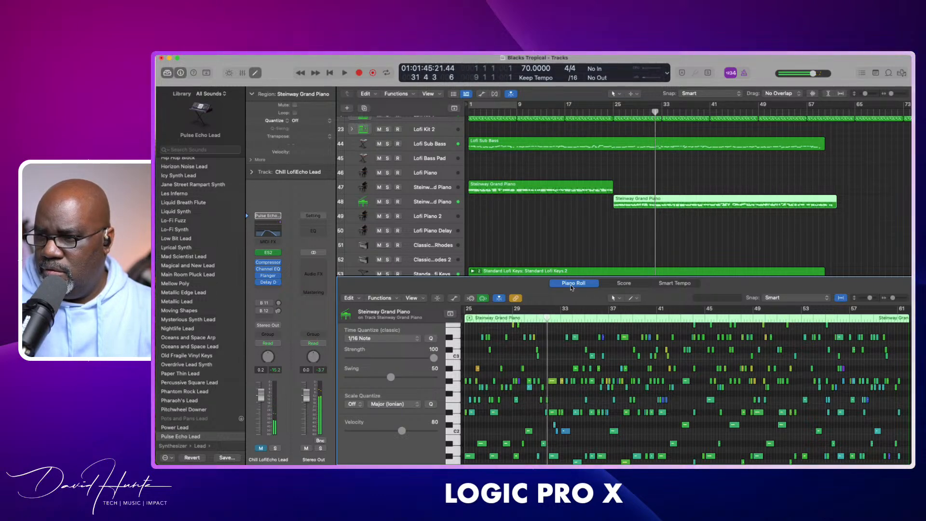
key(comma)
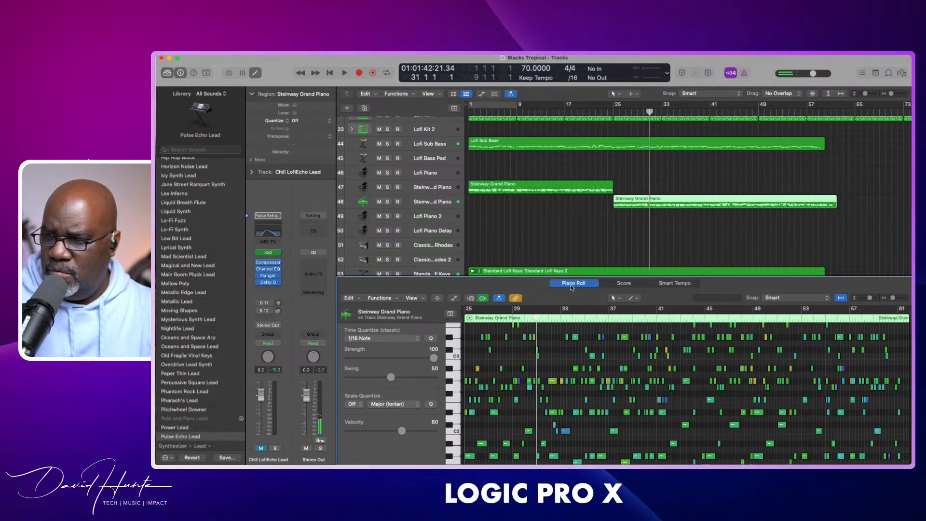
key(space)
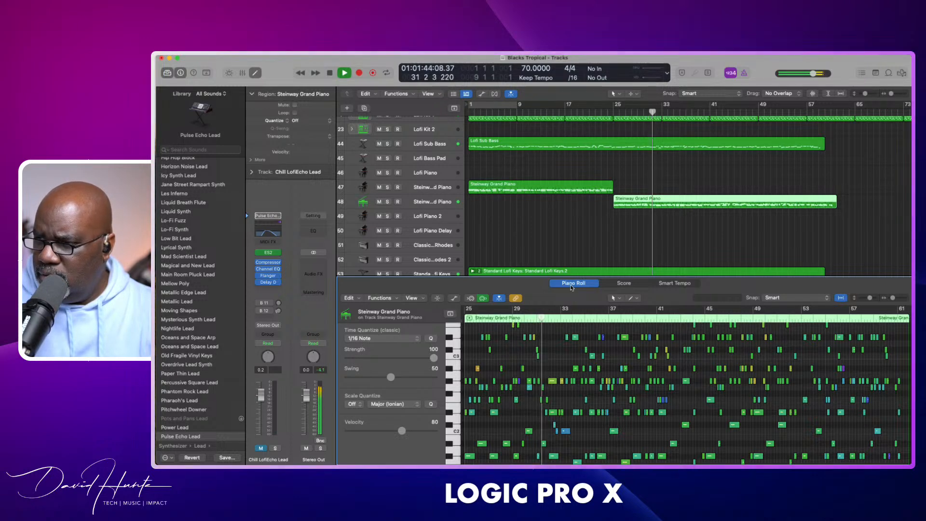
key(space)
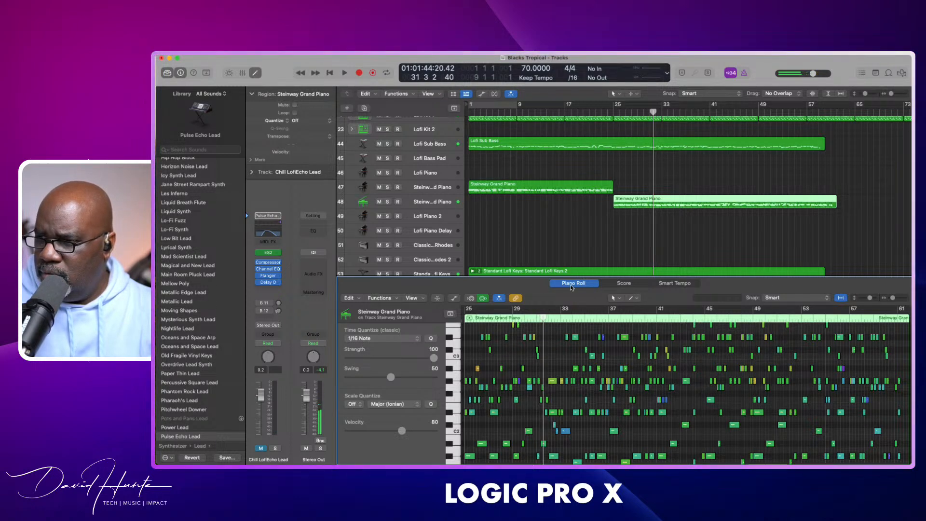
key(space)
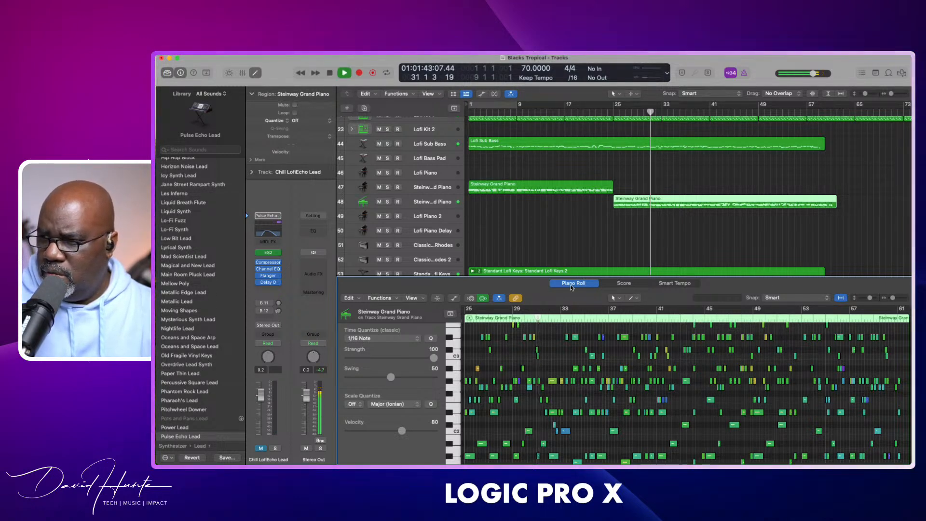
key(space)
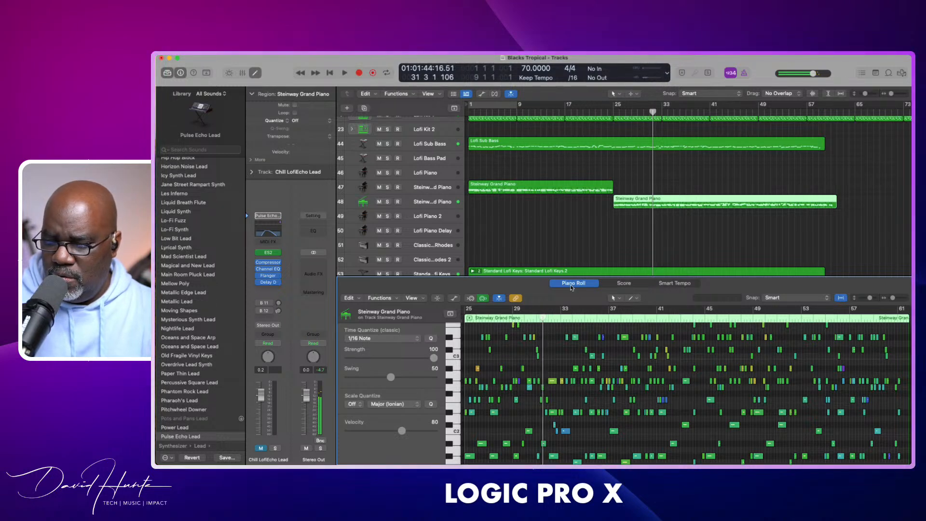
Step: Audition the F2 and G2 notes in bar 31 of the Steinway Grand Piano region and replay the passage from bar 31
key(super+Right)
key(super+Right)
key(super+Right)
key(super+Right)
key(super+Right)
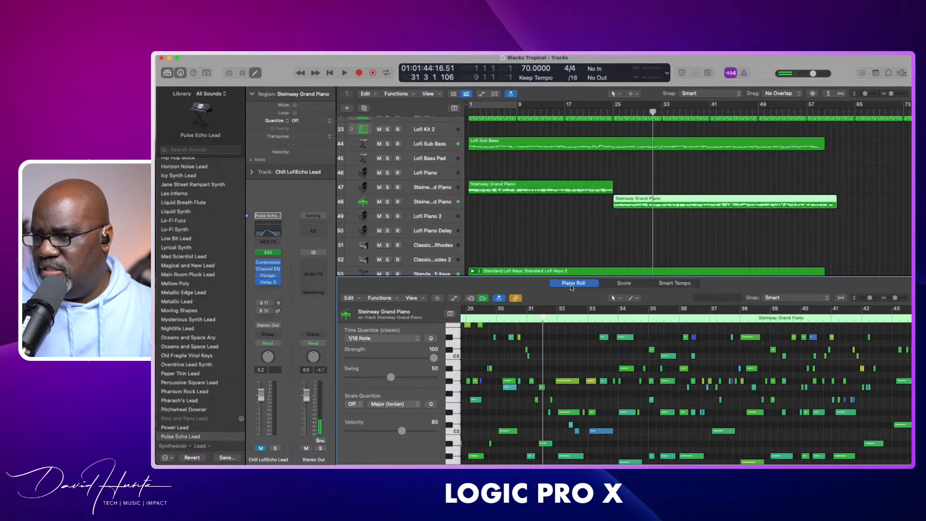
key(super+Right)
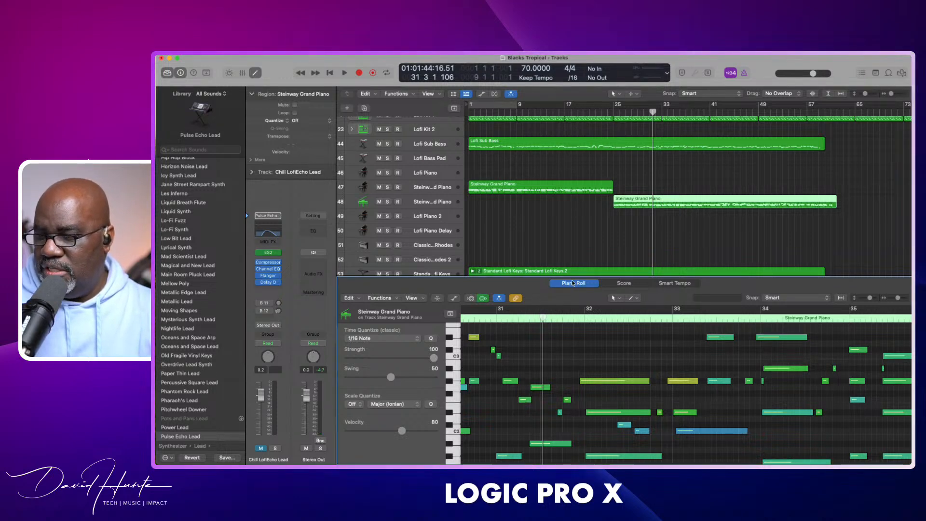
click(546, 388)
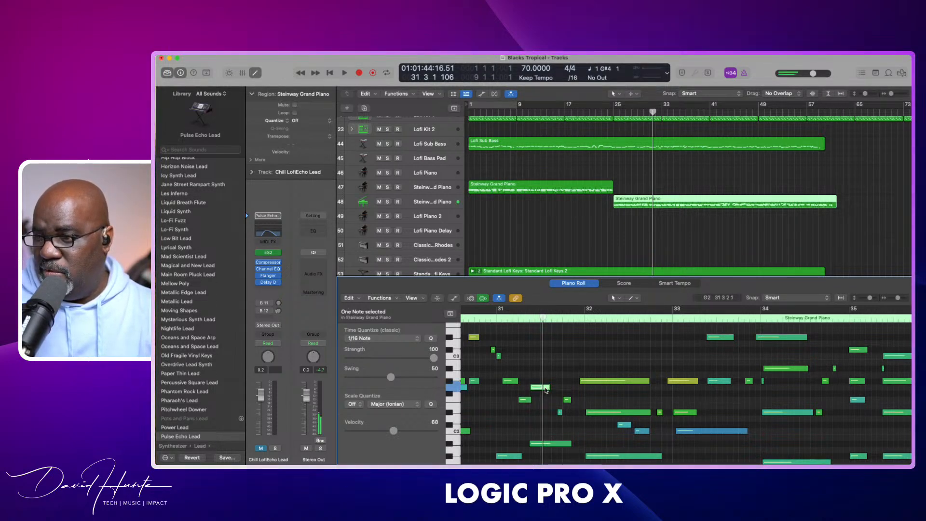
click(524, 400)
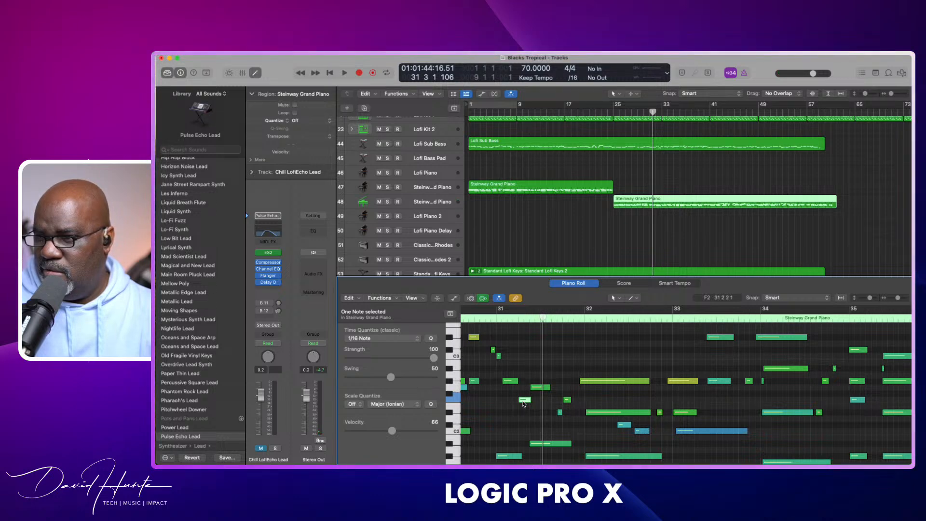
click(523, 401)
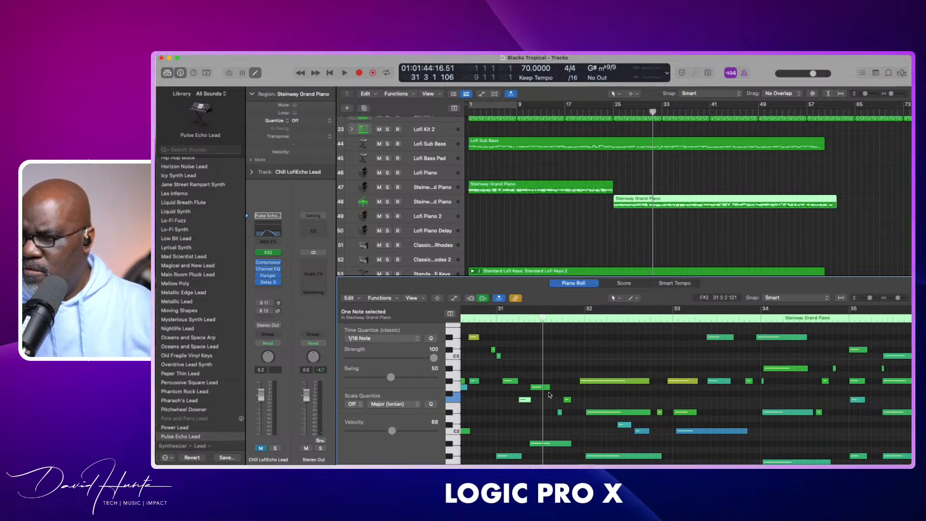
key(comma)
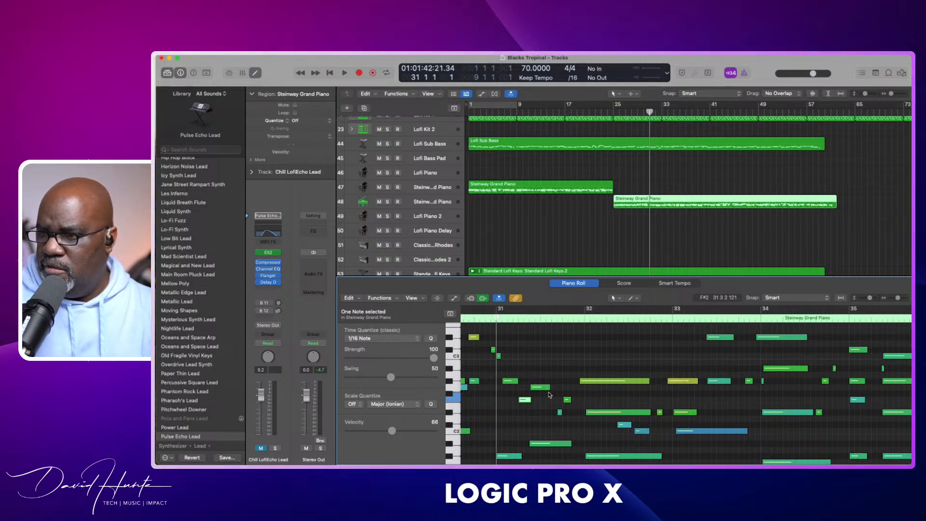
key(space)
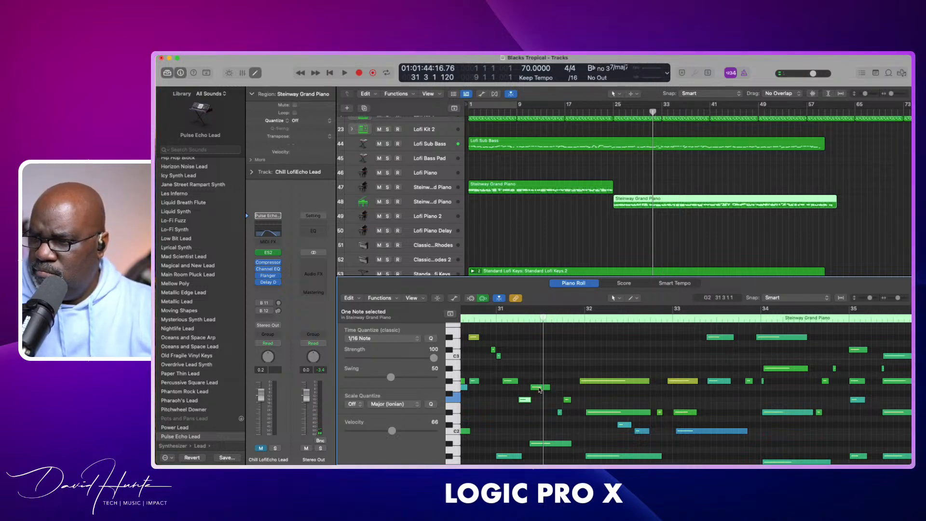
click(539, 389)
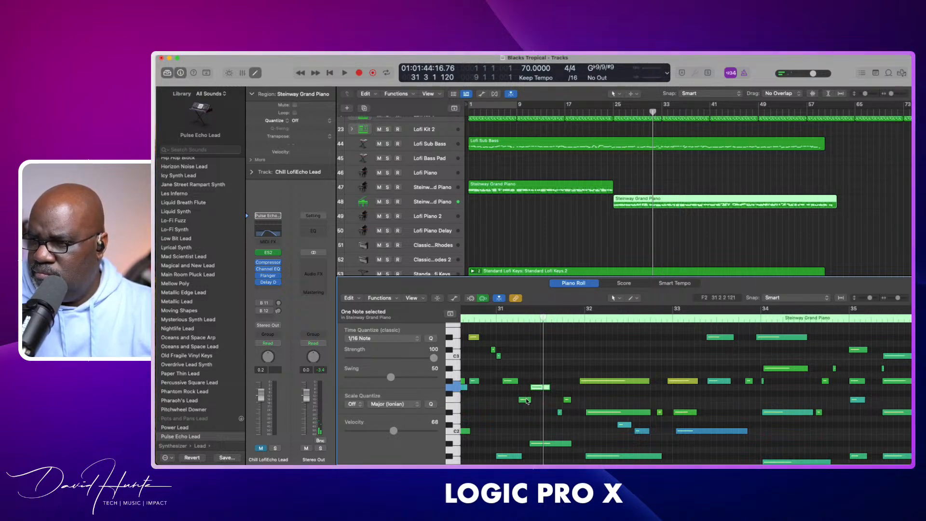
click(524, 400)
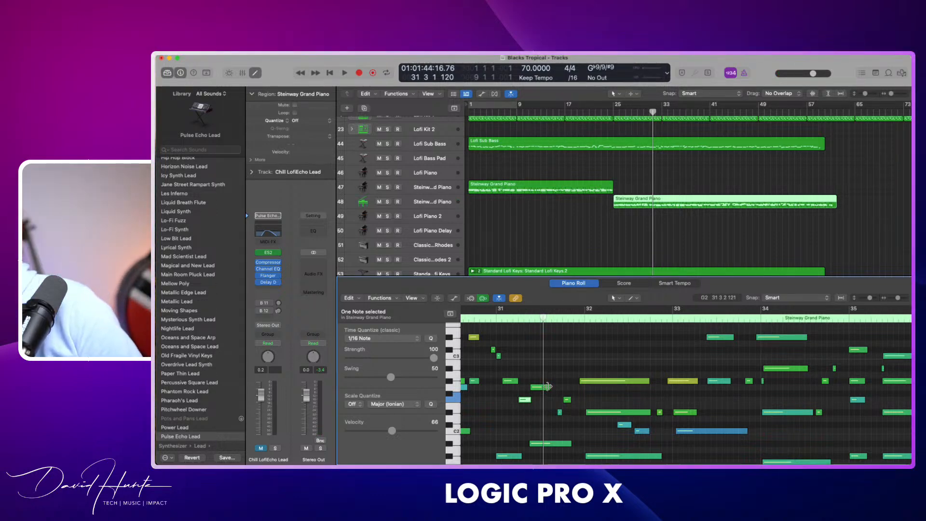
Step: Shift the G2 note in bar 31 later so it starts at about beat 3, and check its timing by playing from bar 31
drag(543, 388, 557, 387)
key(comma)
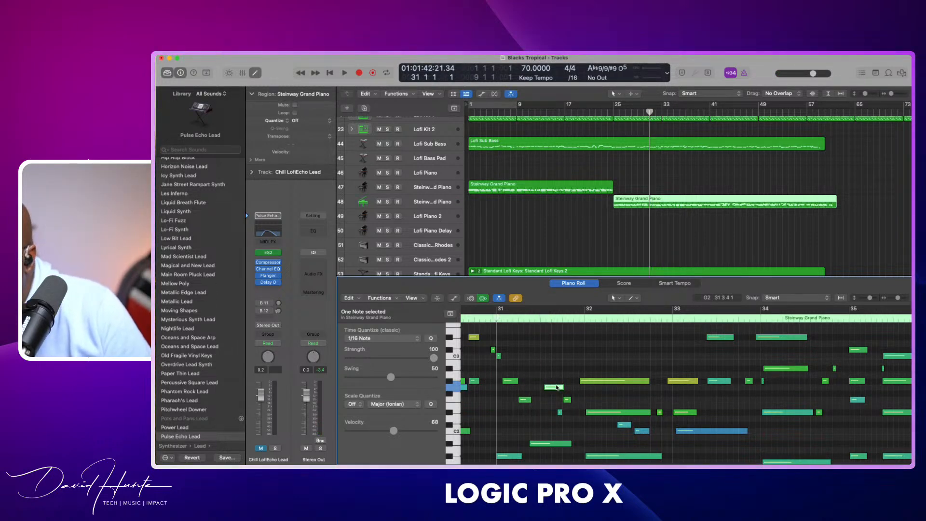
key(space)
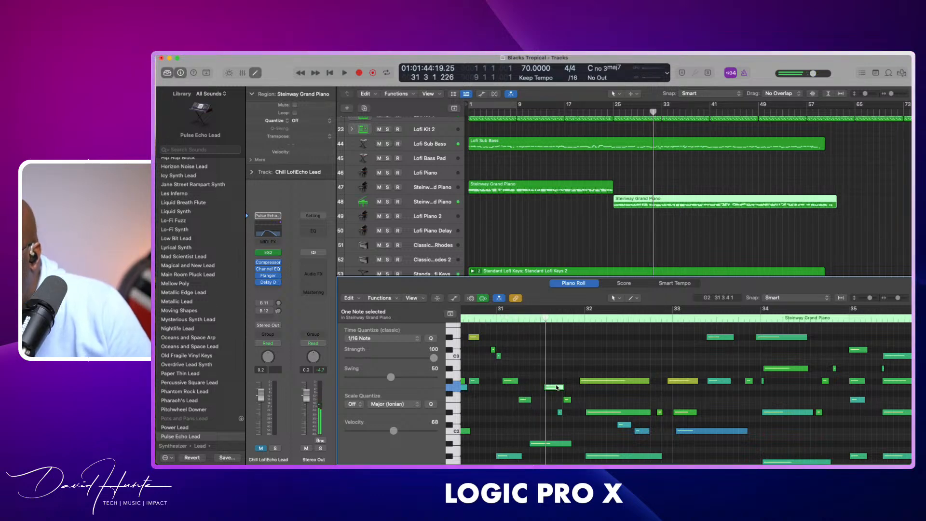
click(554, 388)
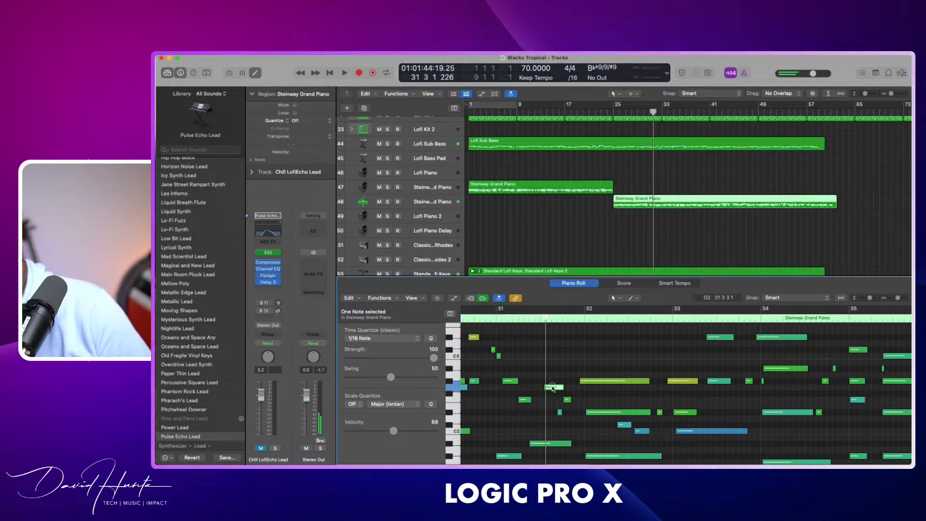
drag(554, 388, 551, 389)
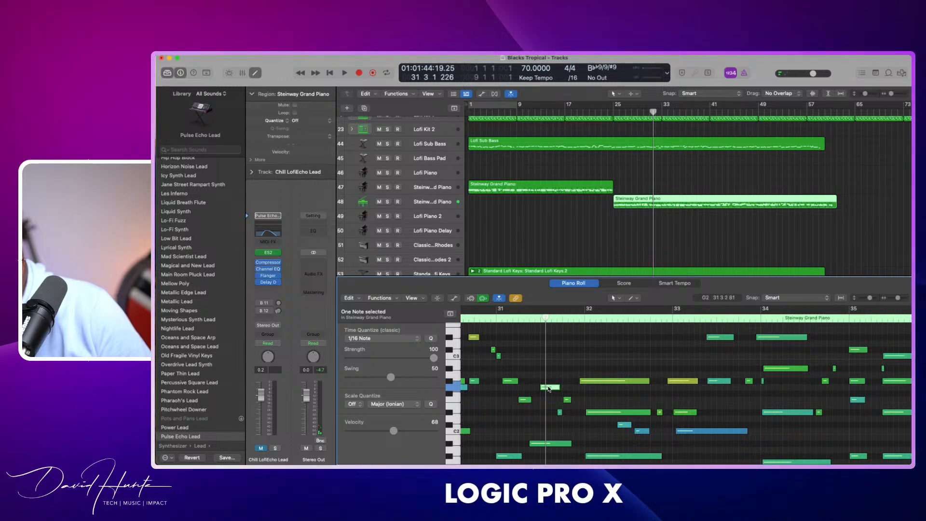
key(space)
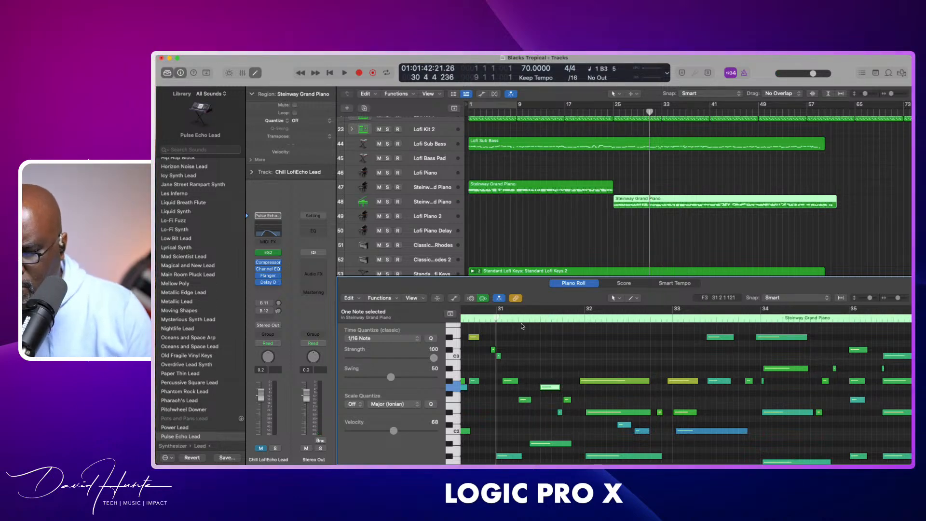
key(space)
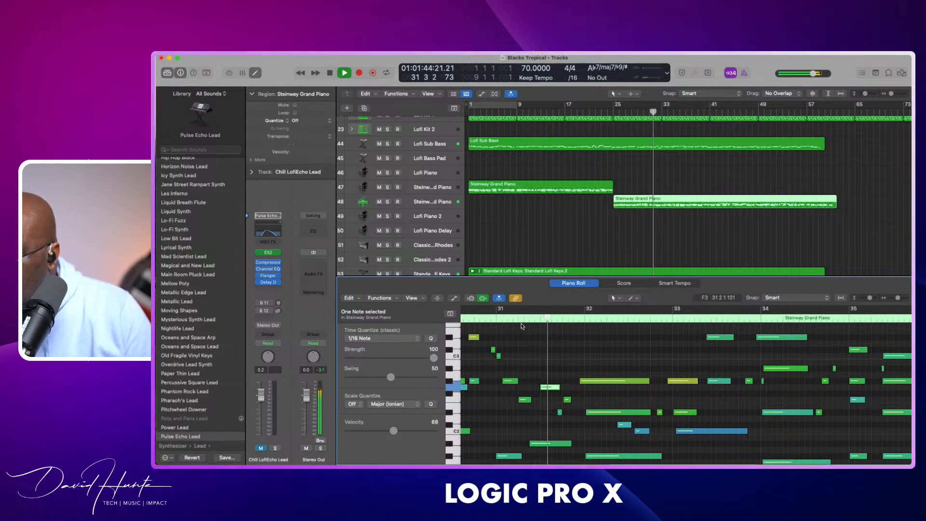
key(space)
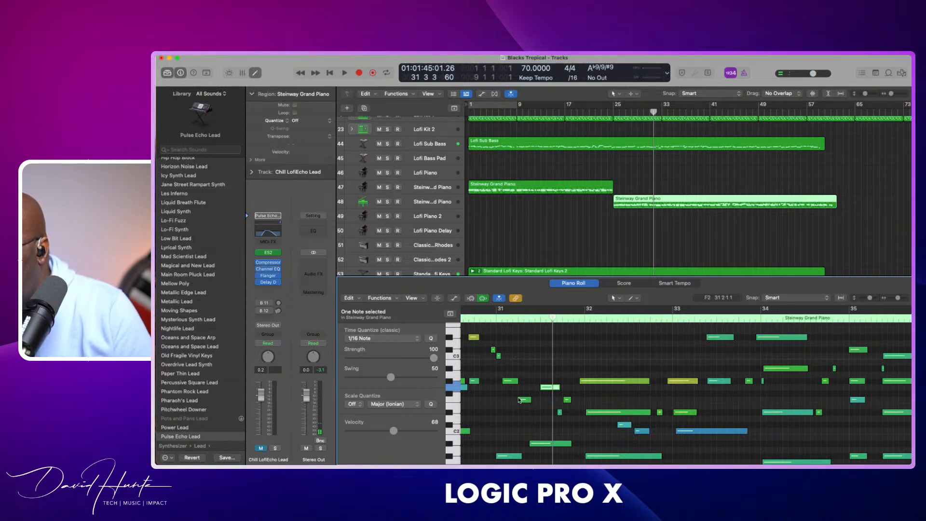
Step: Move the A#1 note and the bass note below it in bar 31 later to line up with the G2 note's start, and replay the passage
click(552, 444)
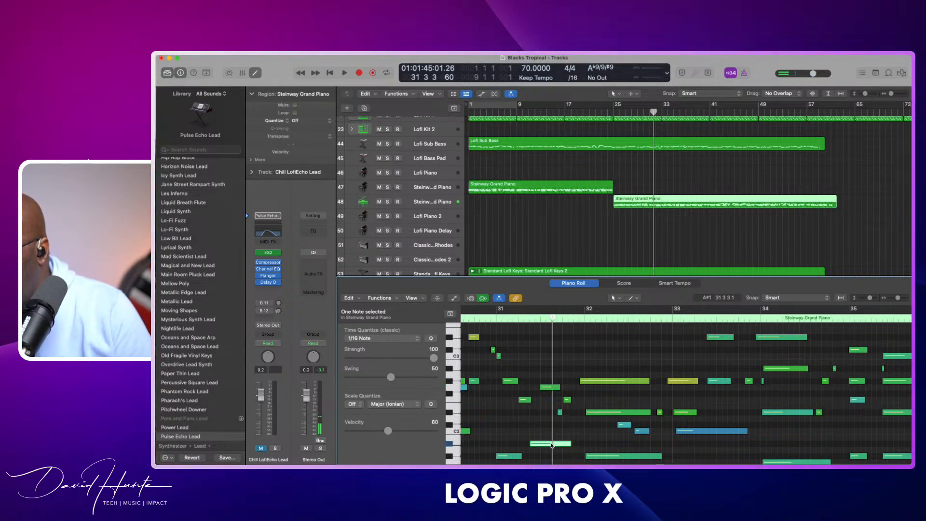
drag(552, 444, 562, 445)
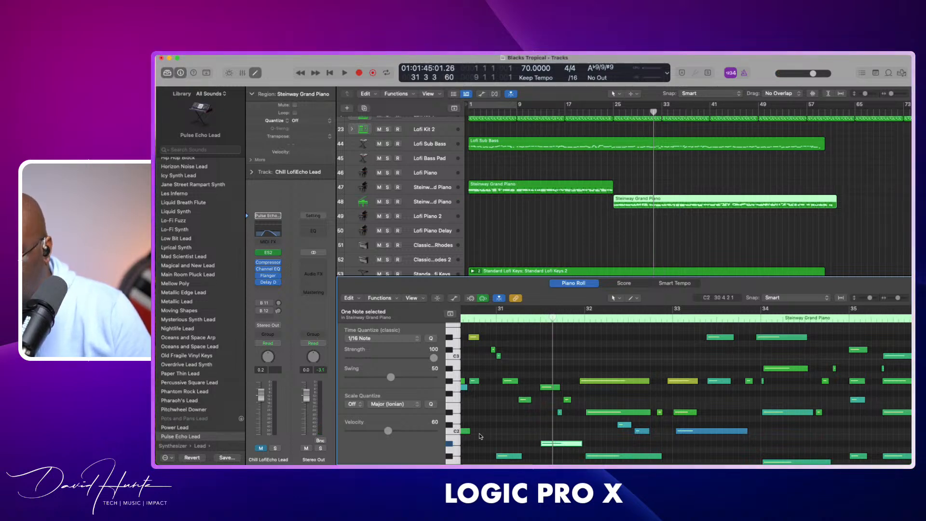
scroll(479, 439, down, 3)
scroll(479, 439, down, 3)
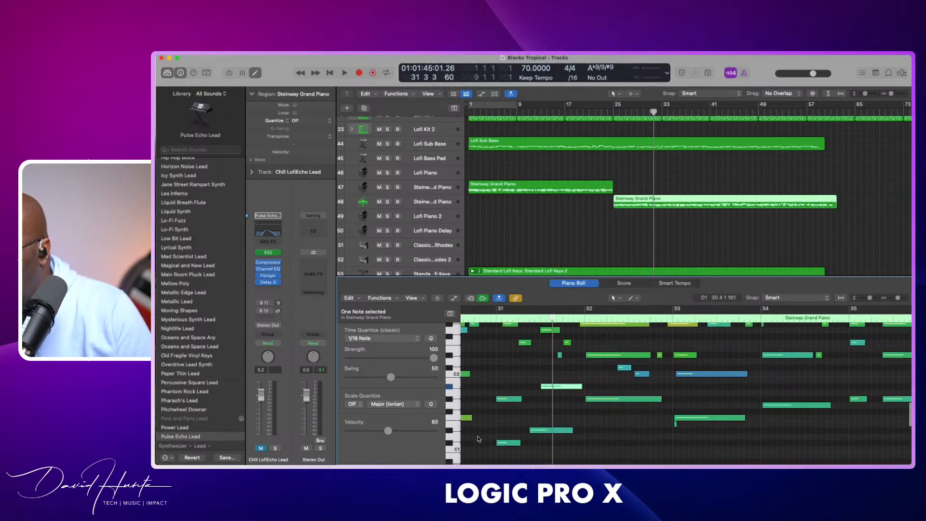
drag(542, 435, 554, 434)
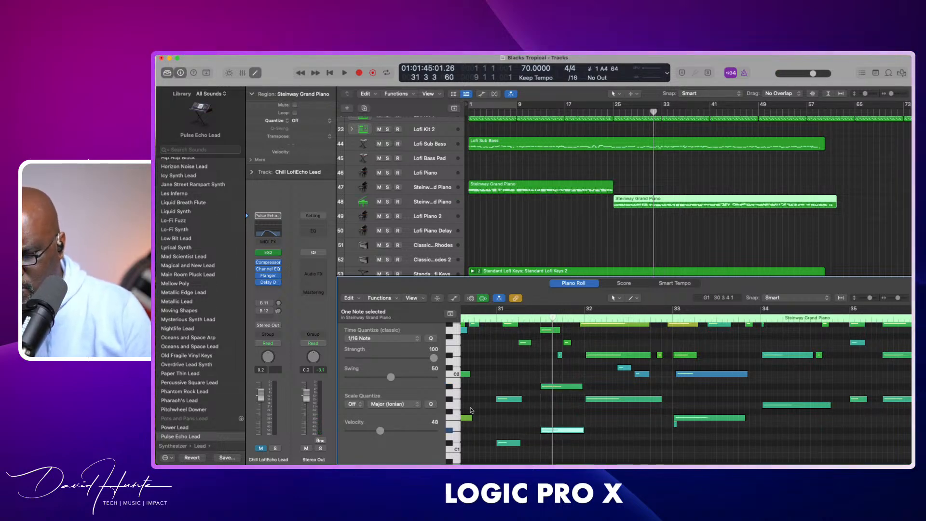
key(comma)
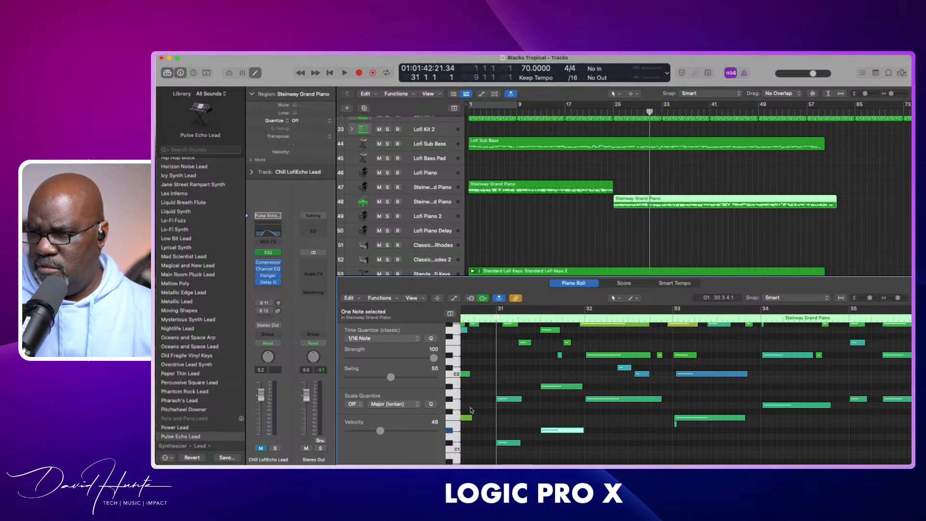
key(space)
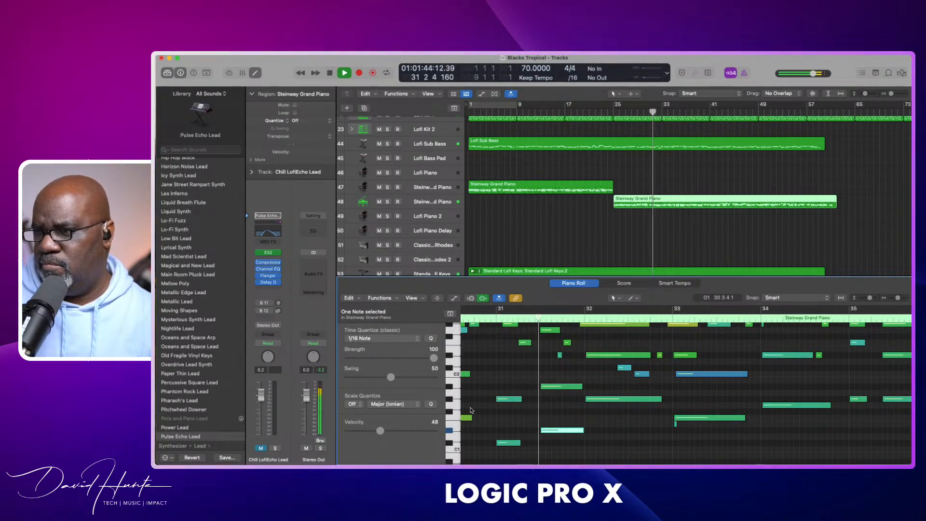
key(space)
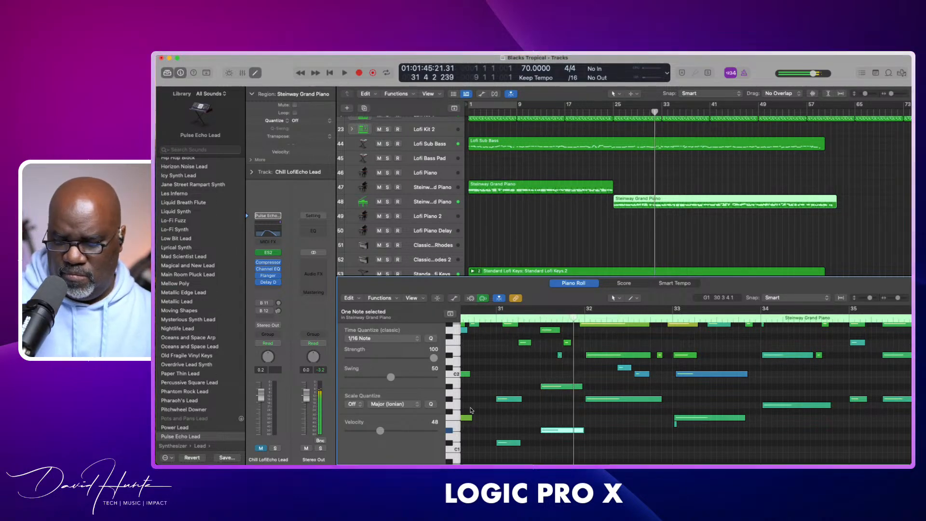
Step: Lengthen the F2 note on beat 2 of bar 31 to end at about 31 2 4, and play the result into bar 32
click(529, 342)
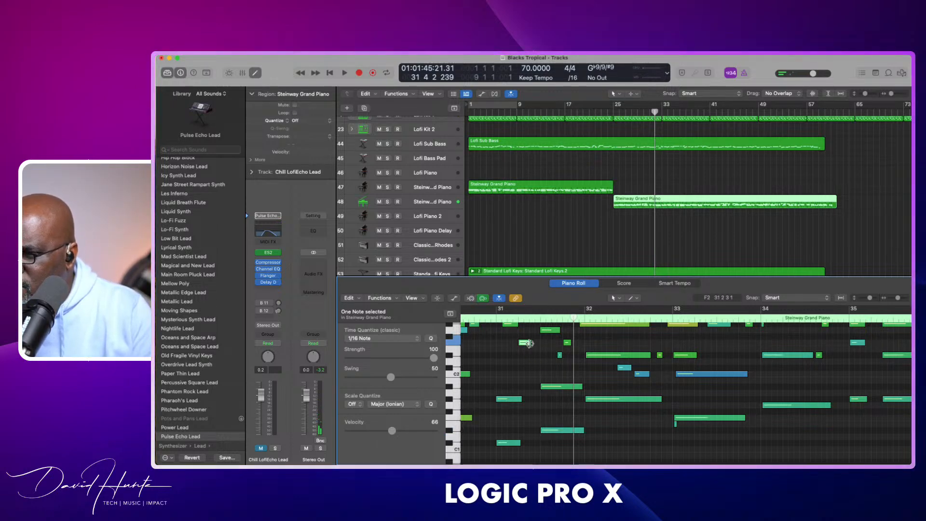
drag(533, 344, 536, 345)
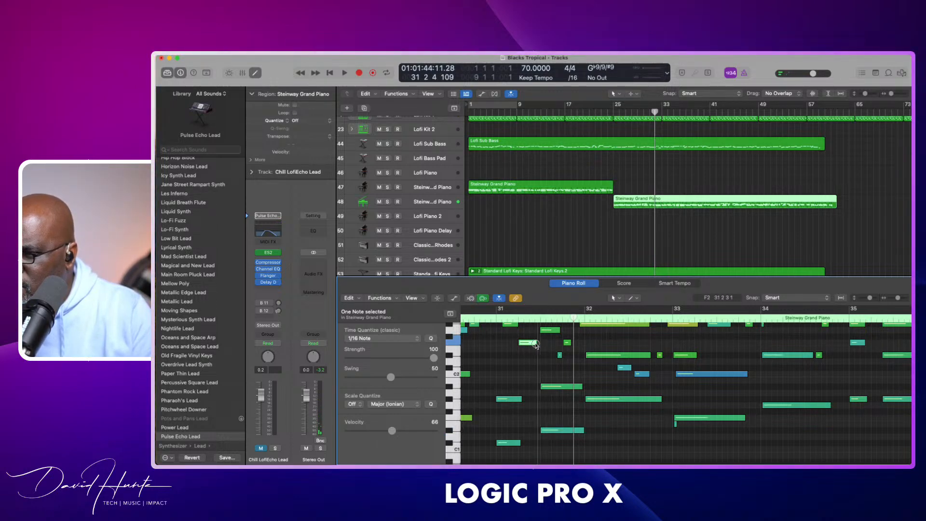
double_click(499, 320)
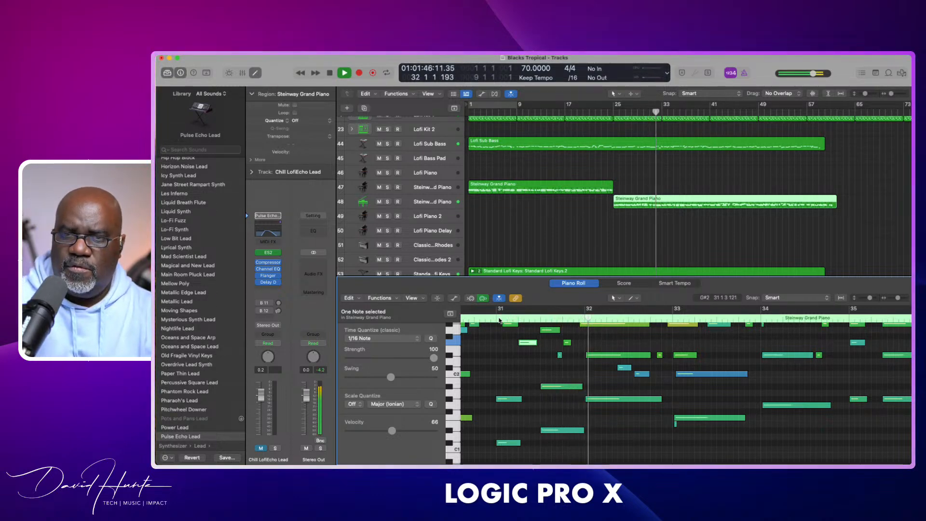
key(space)
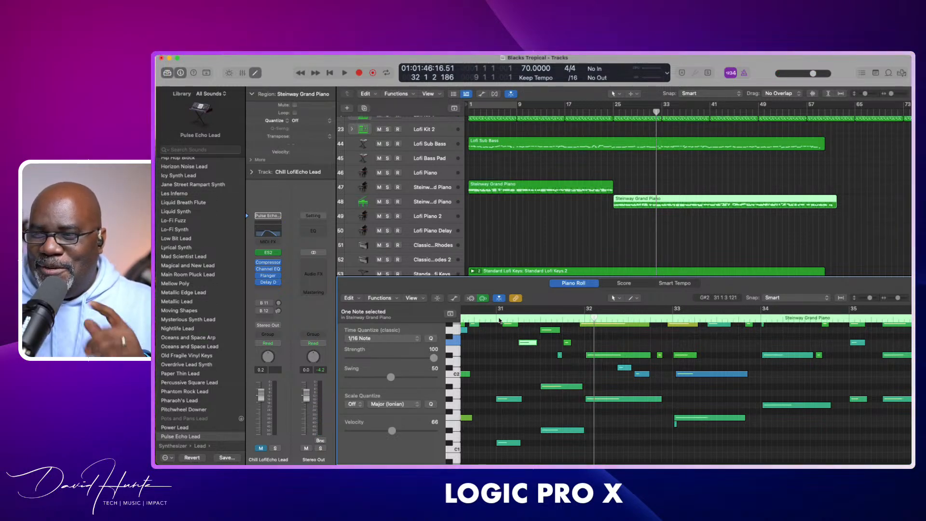
Step: Close the Piano Roll and return the playhead to the beginning of the project
key(e)
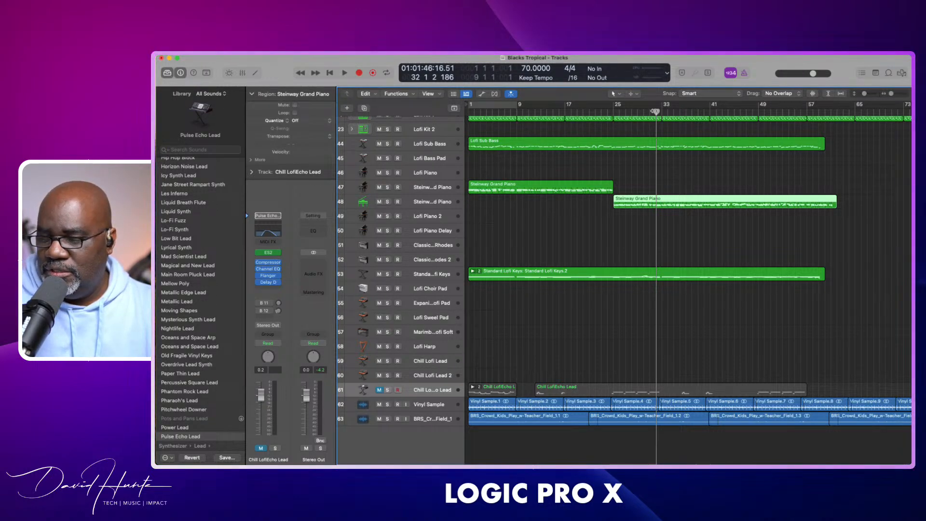
key(Return)
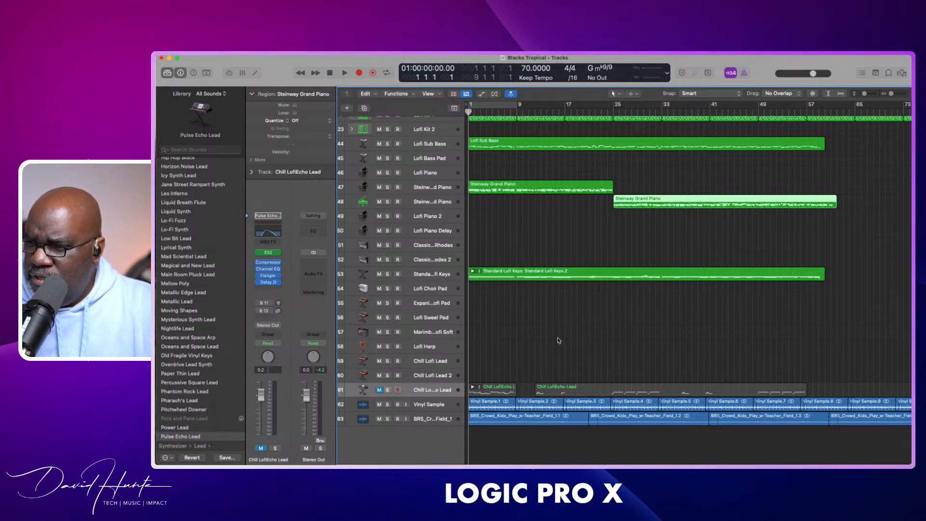
Step: Unmute the Chill LofiEcho Lead track and hide the sound Library
click(380, 389)
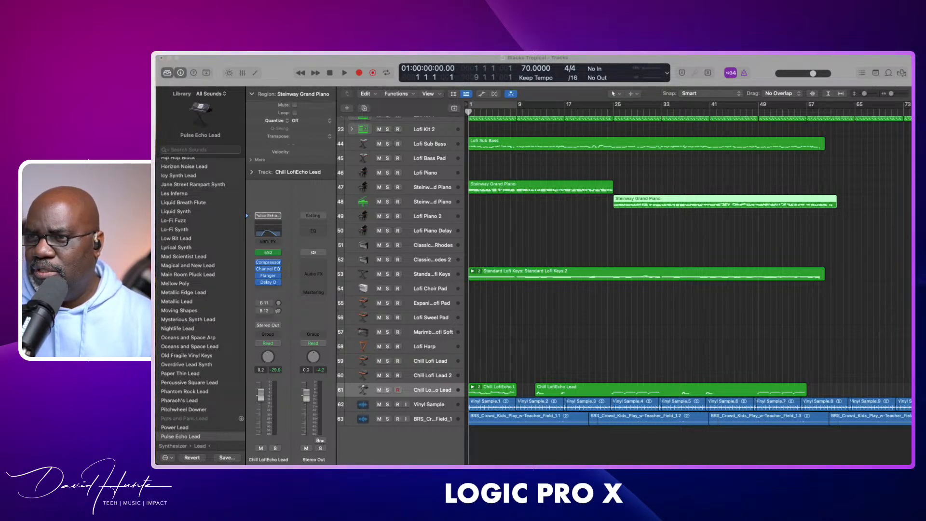
click(168, 72)
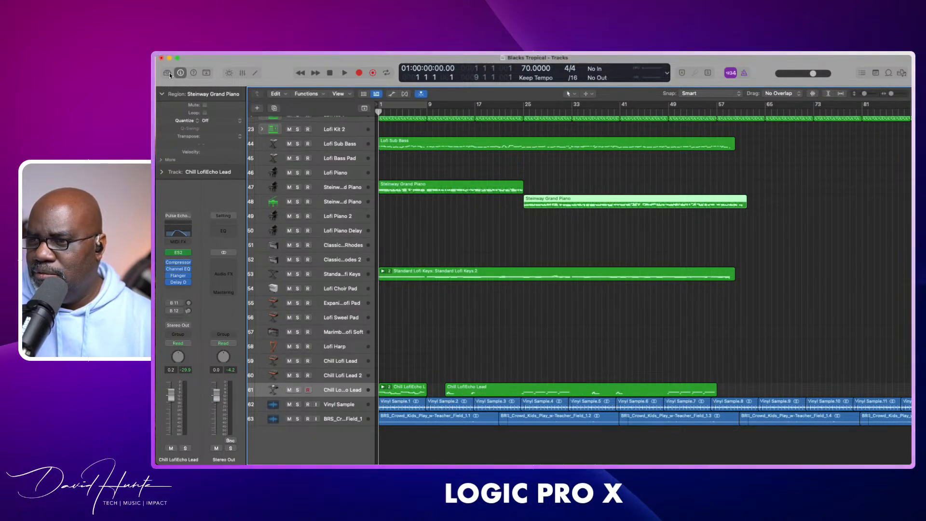
Step: Add a new audio track directly below the Chill LofiEcho Lead track and turn off its input monitoring
click(340, 392)
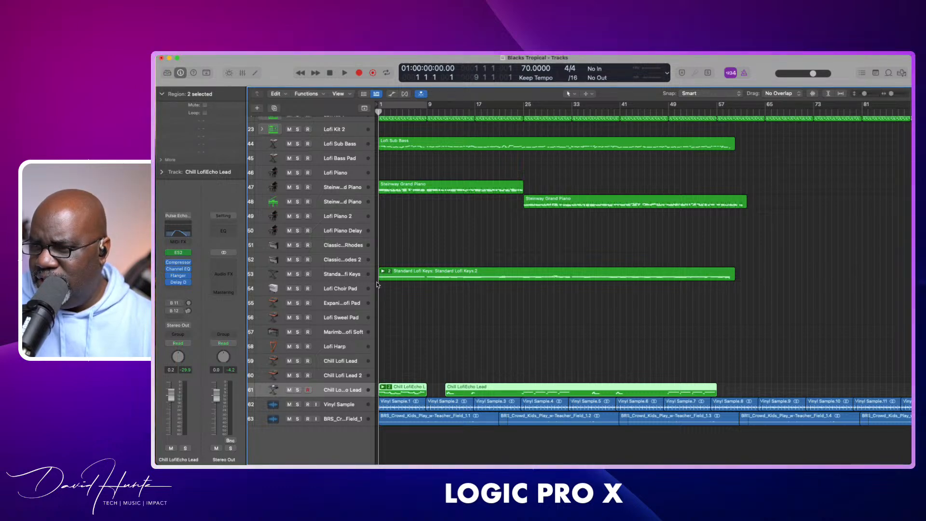
key(alt+super+a)
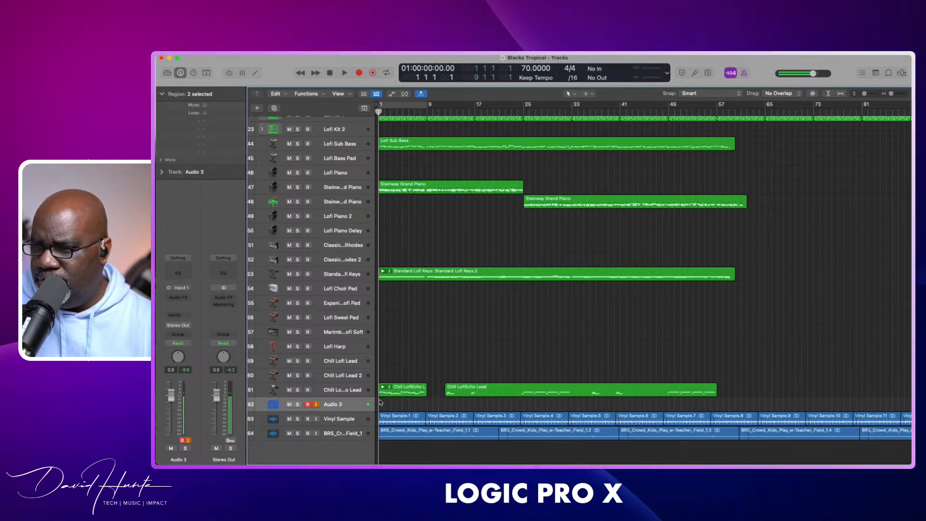
key(alt+r)
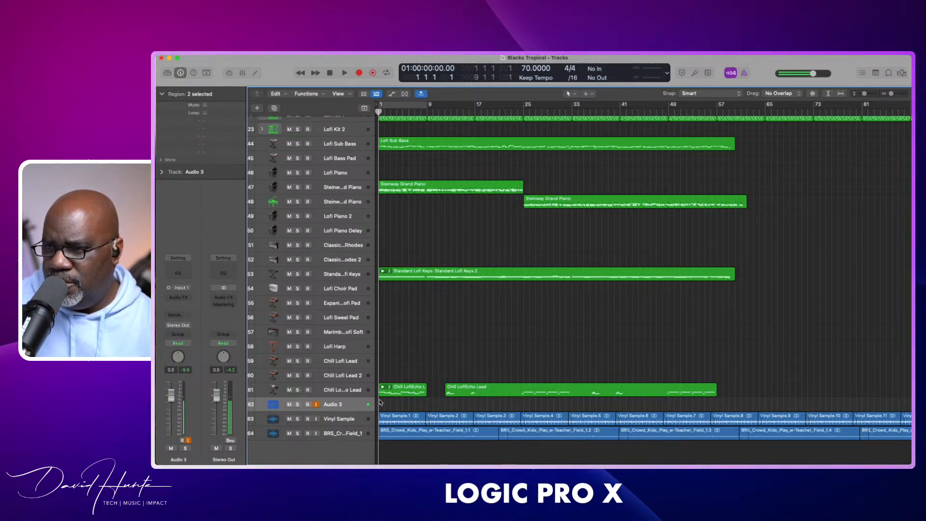
click(316, 404)
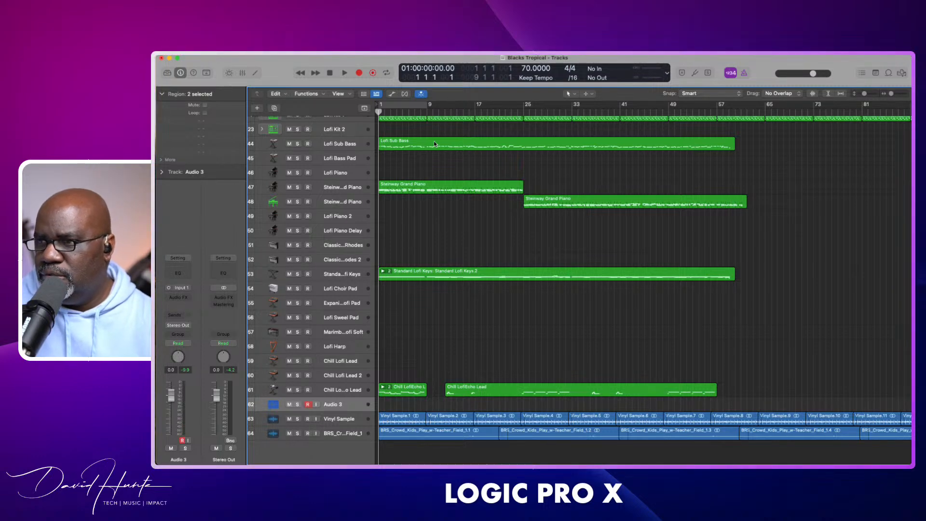
Step: Position the playhead at bar 9 with the new audio track armed for recording
click(427, 114)
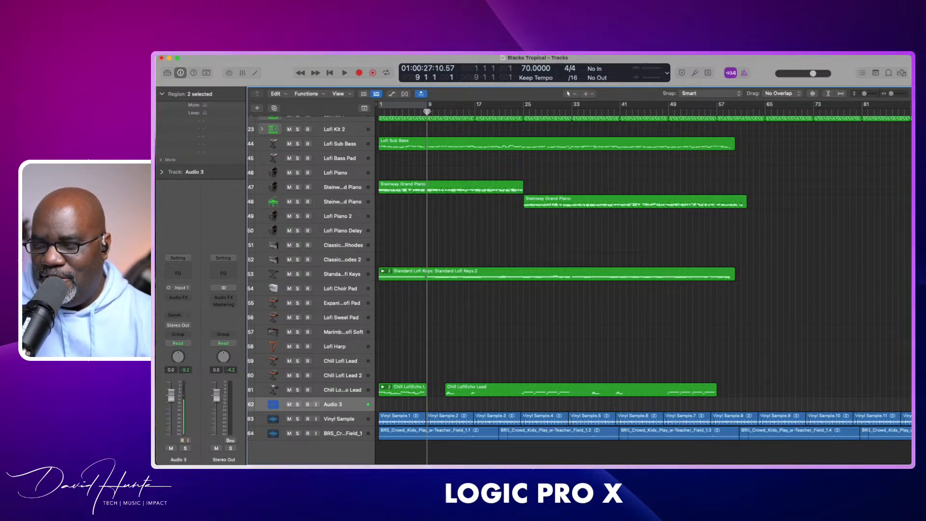
key(r)
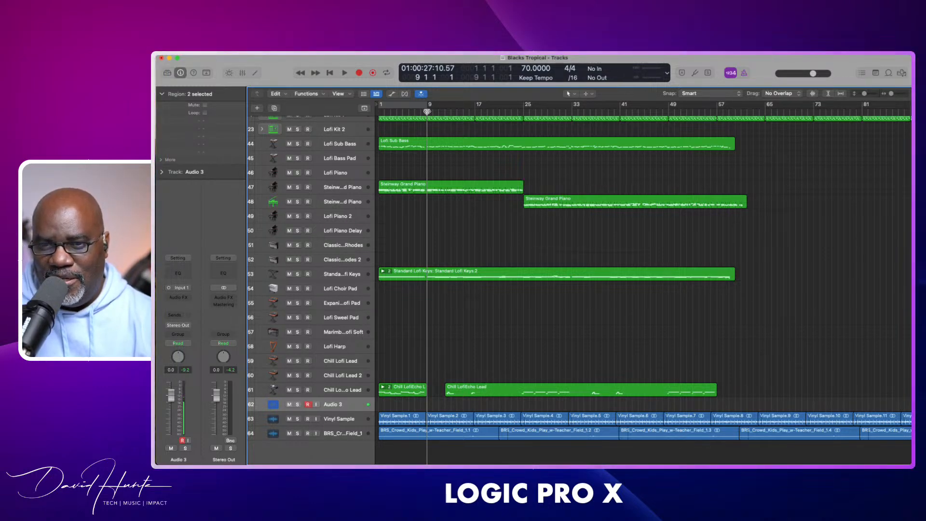
key(r)
key(r)
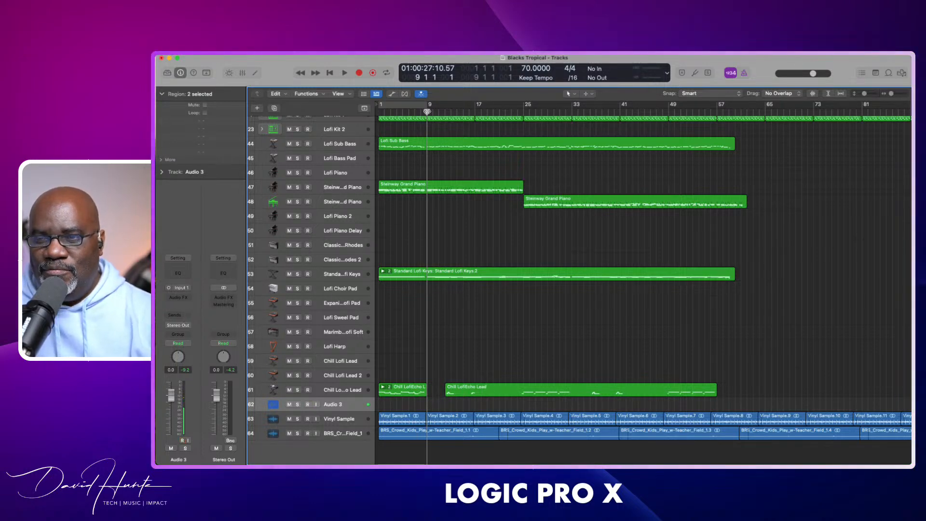
key(r)
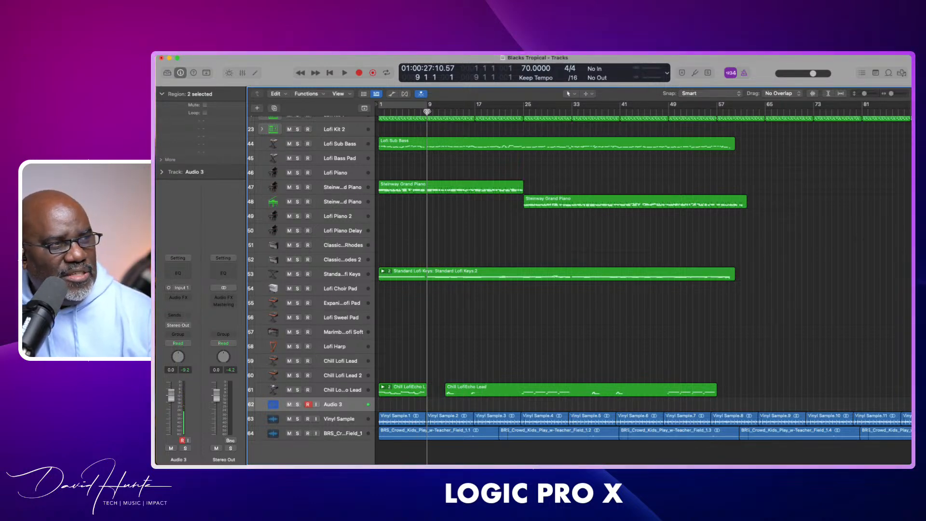
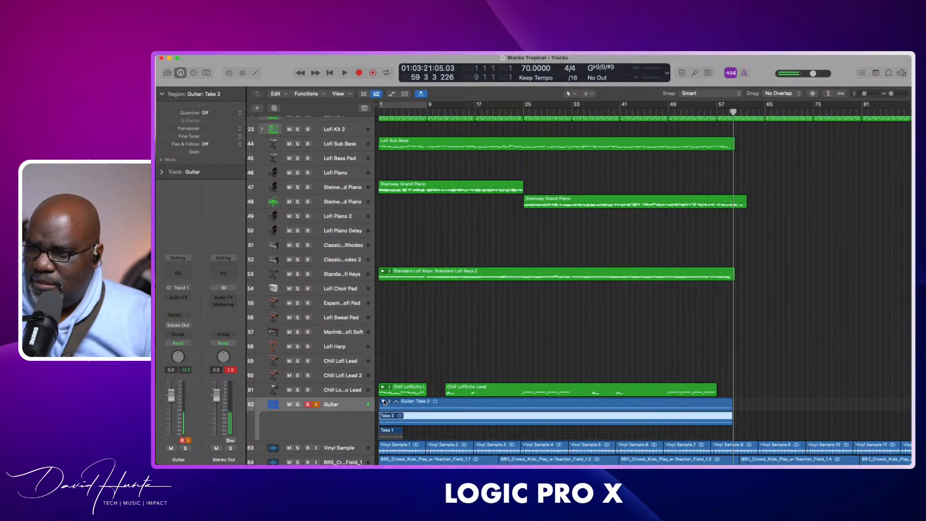
Step: Collapse the Guitar take folder, stop playback and add a new audio track directly below the Guitar track
click(384, 402)
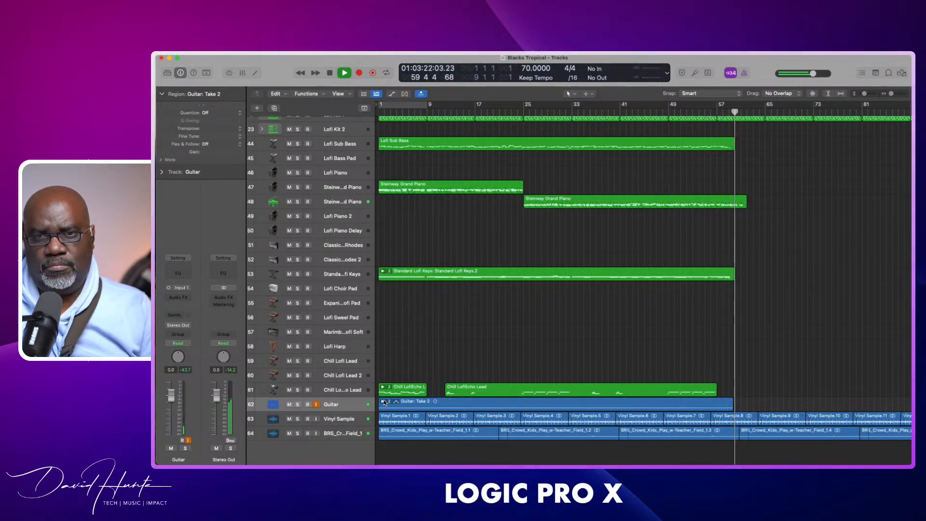
key(space)
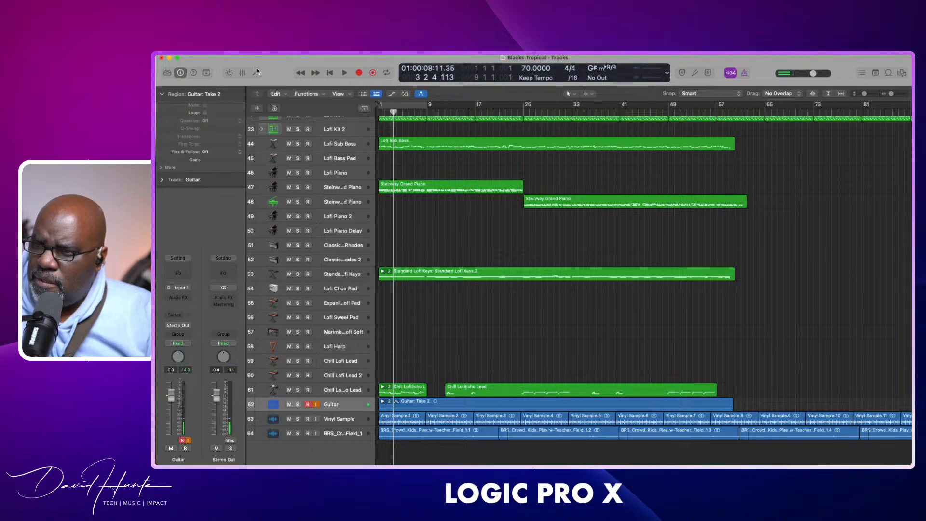
key(alt+super+a)
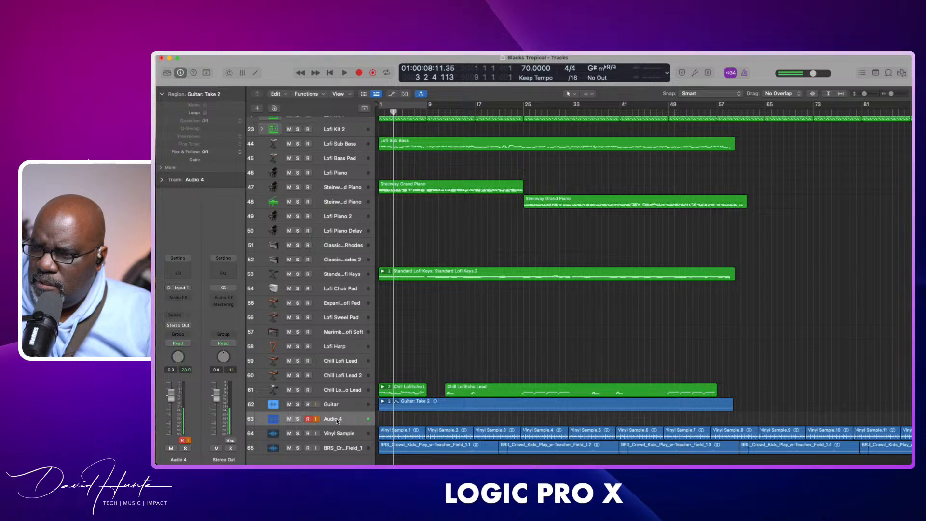
Step: Delete the empty Lofi Harp, Marimba Lofi Soft, Lofi Sweel Pad and Lofi Choir Pad tracks
click(337, 346)
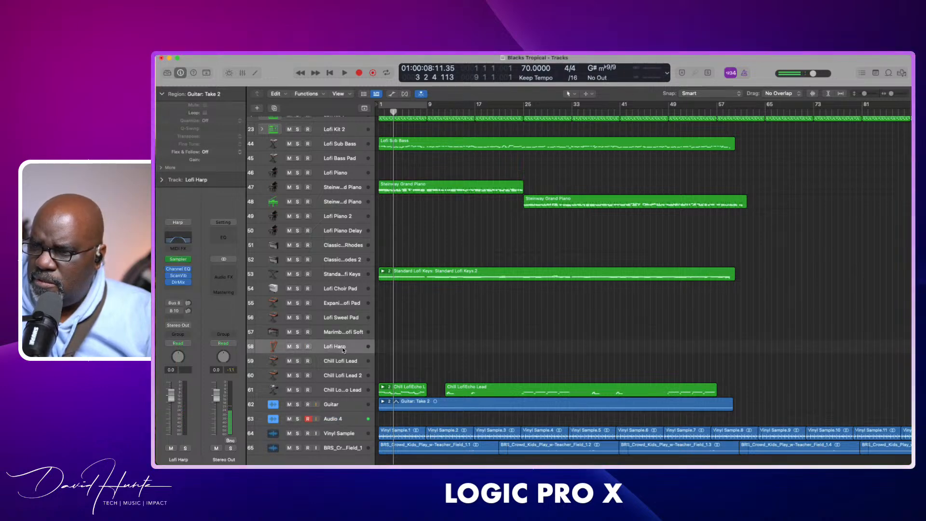
key(super+BackSpace)
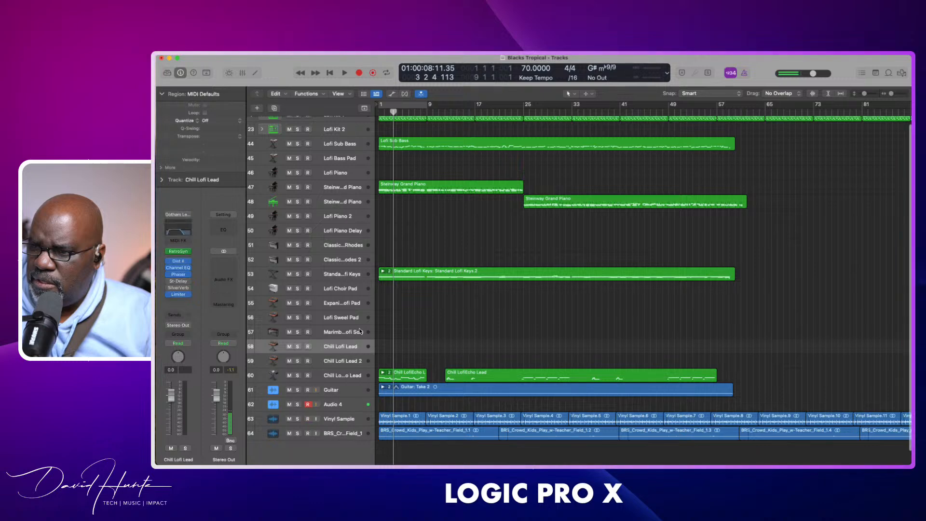
click(344, 335)
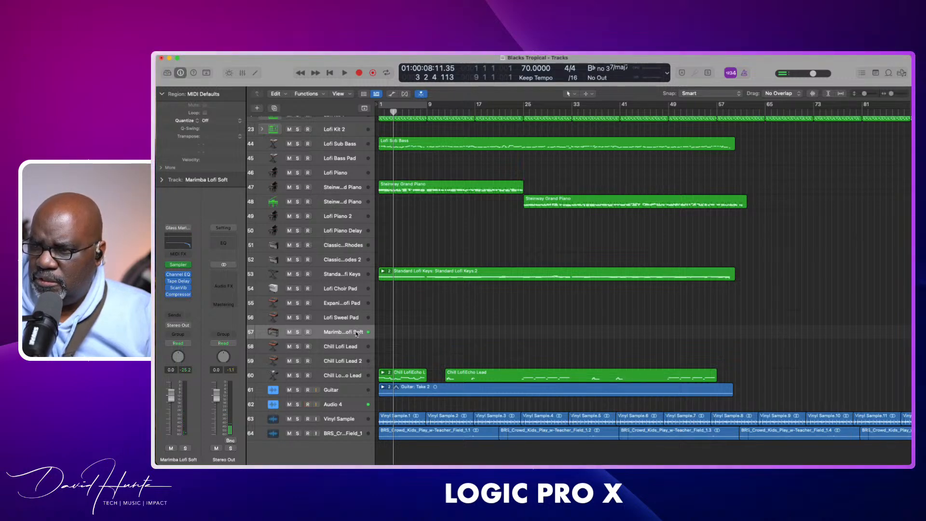
key(super+BackSpace)
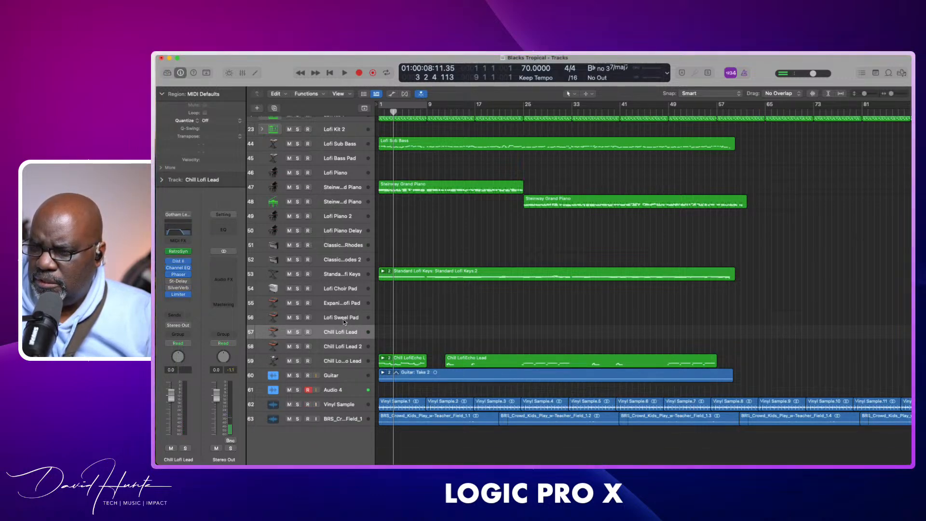
click(343, 320)
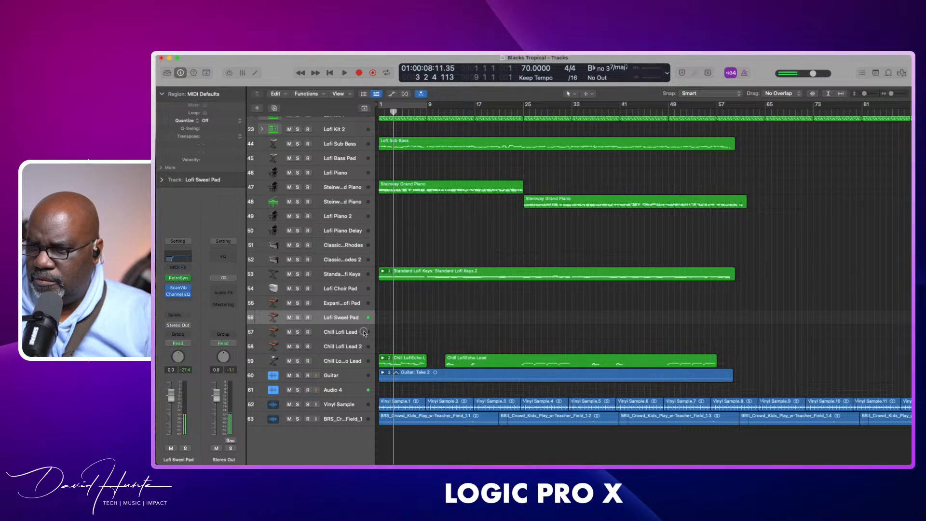
key(super+BackSpace)
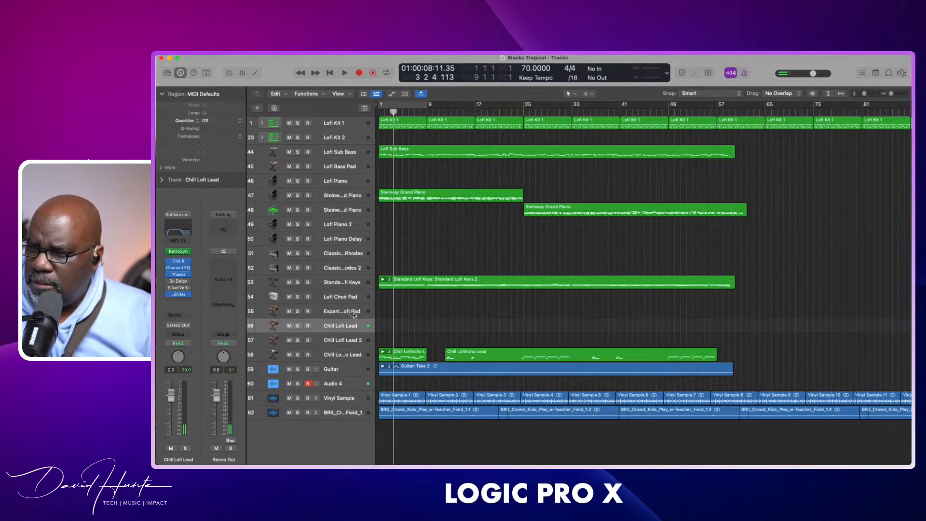
click(353, 313)
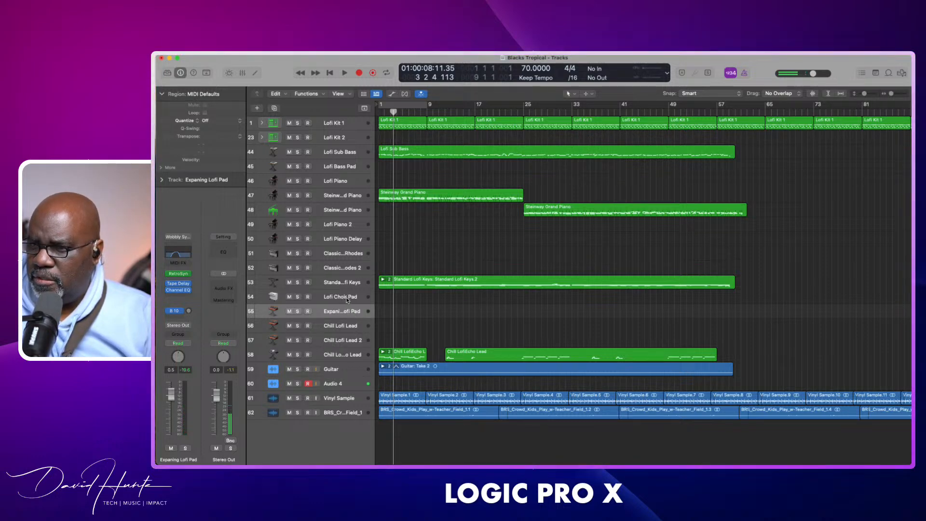
click(347, 298)
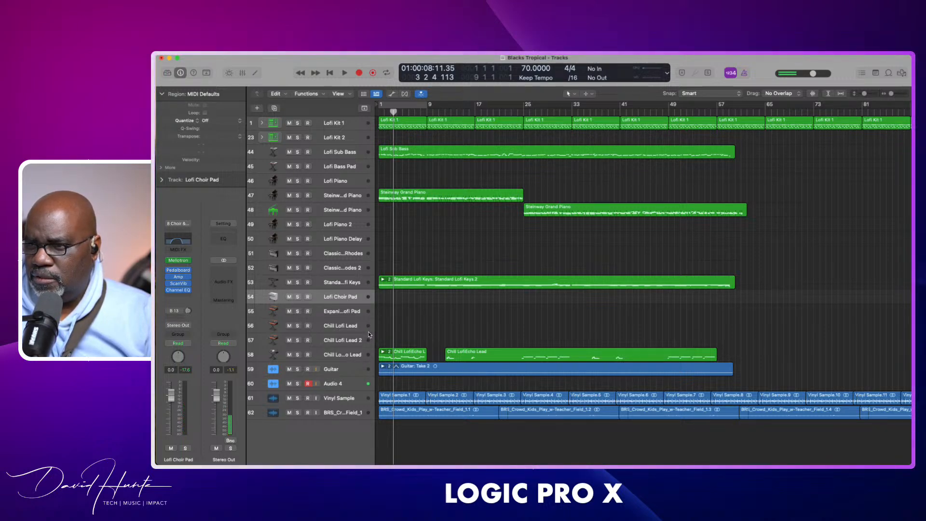
key(super+BackSpace)
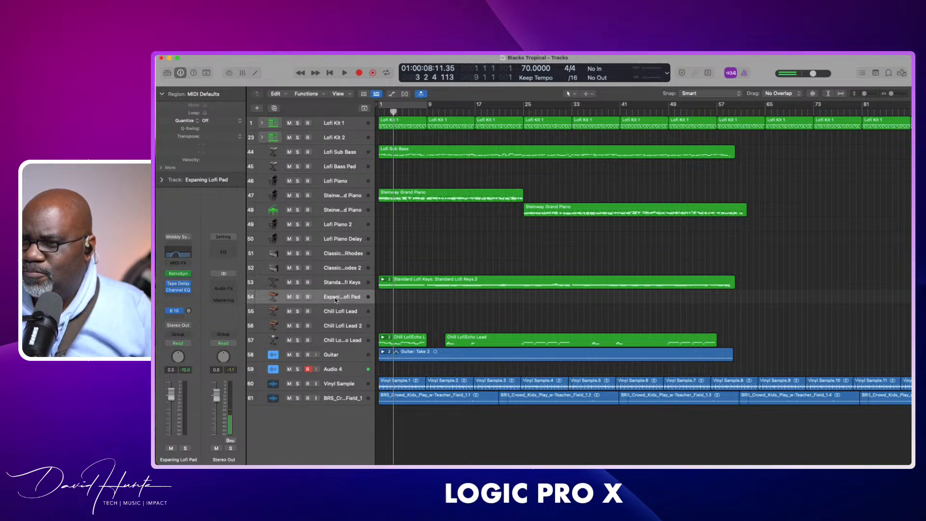
Step: Select the Lofi Piano track, listen to the project from the beginning, and return the playhead to bar 1
click(343, 166)
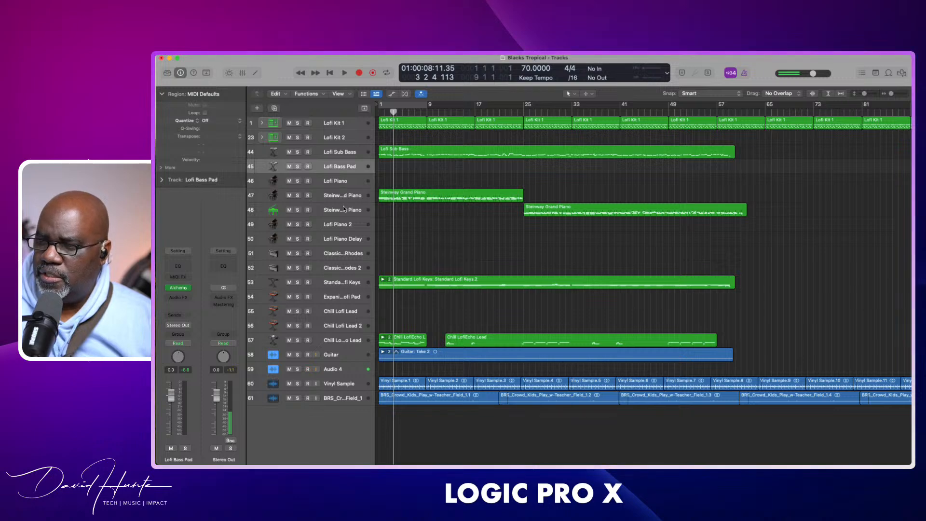
click(339, 187)
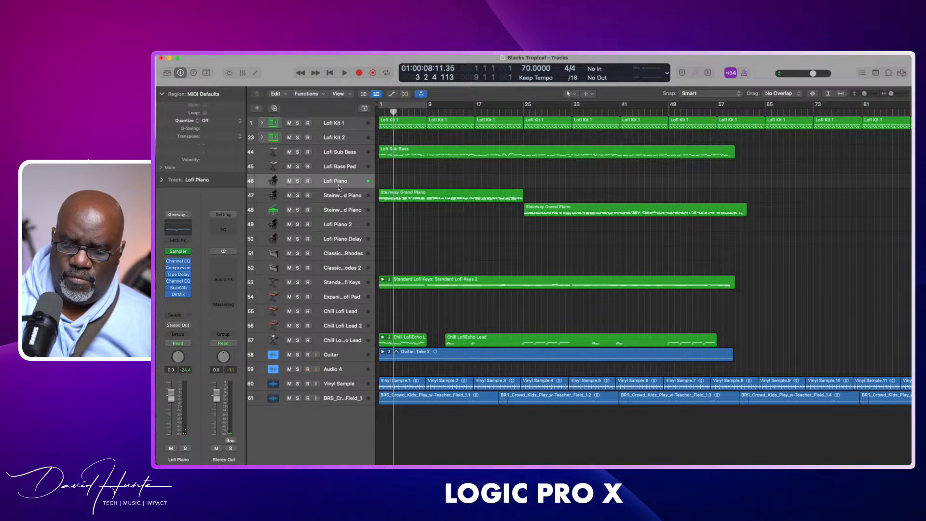
key(Return)
key(space)
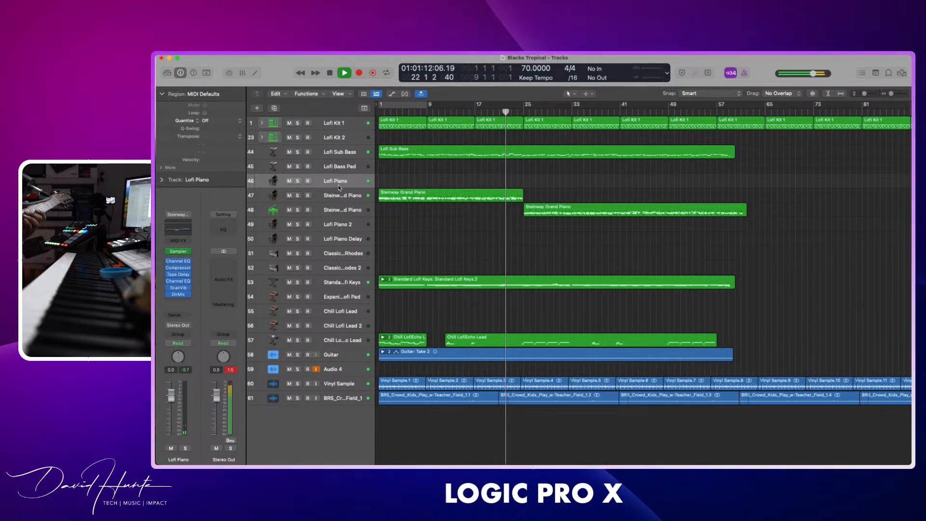
key(space)
key(Return)
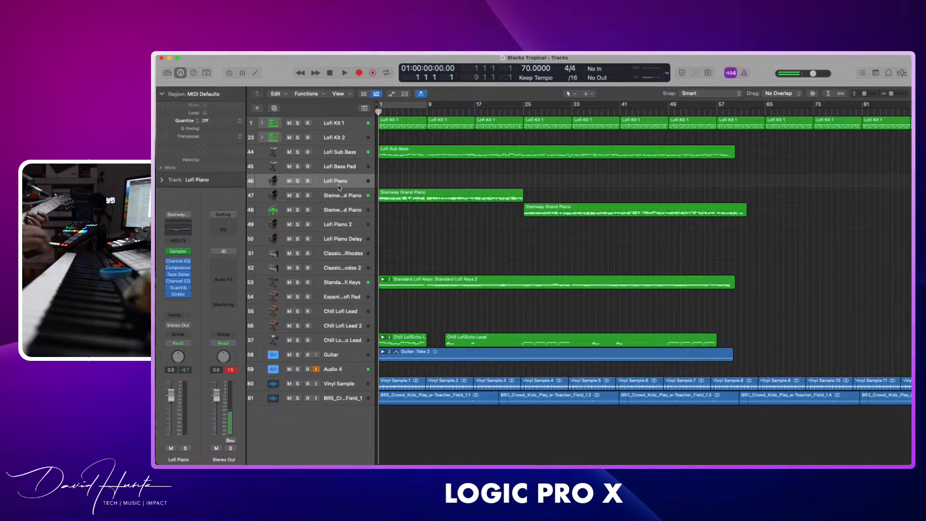
Step: Rename the Audio 4 track below the Guitar track to Lead Vocal
key(Down)
key(Down)
key(Down)
key(Down)
key(Down)
key(Down)
key(Down)
key(Down)
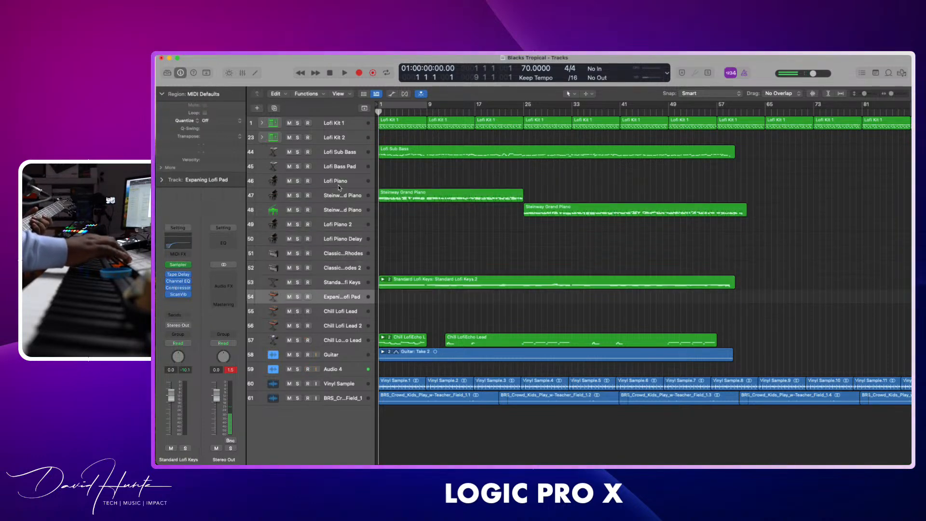
key(Down)
key(Down)
key(Down)
key(Down)
key(Down)
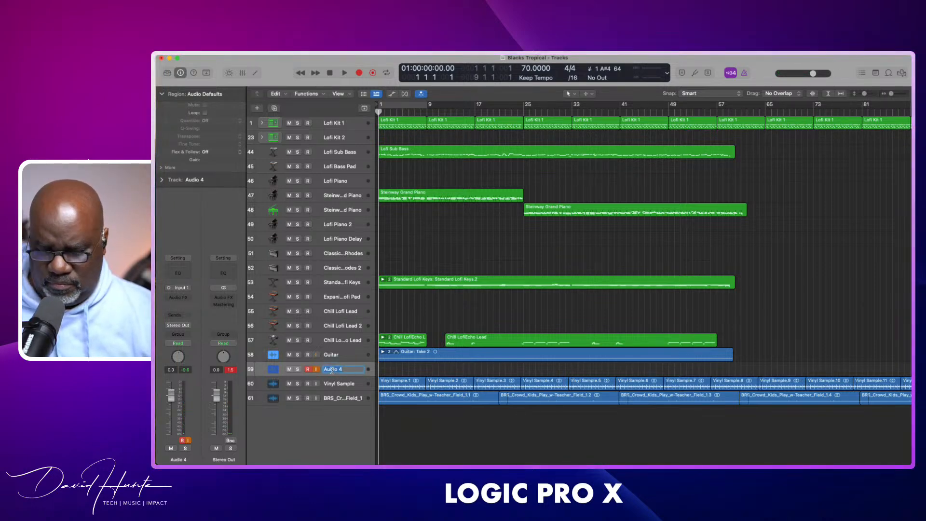
text(L)
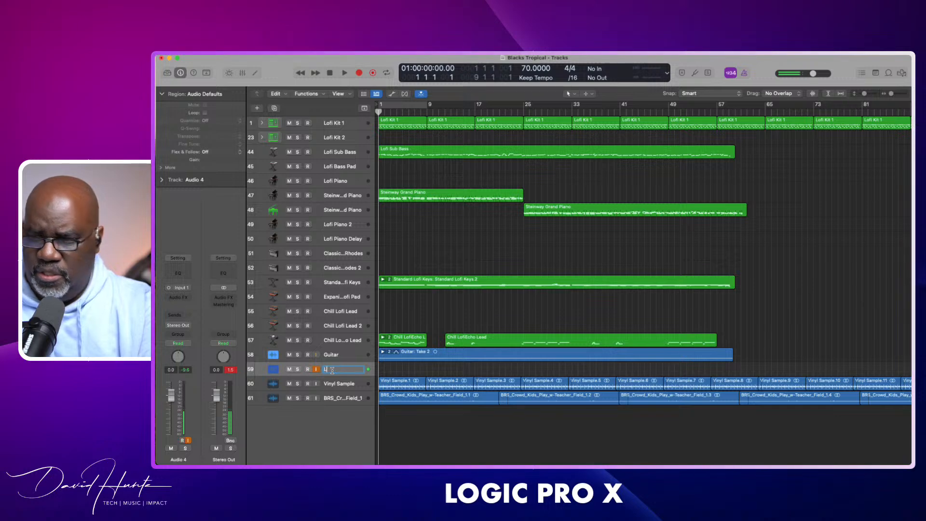
text(ead Vocal)
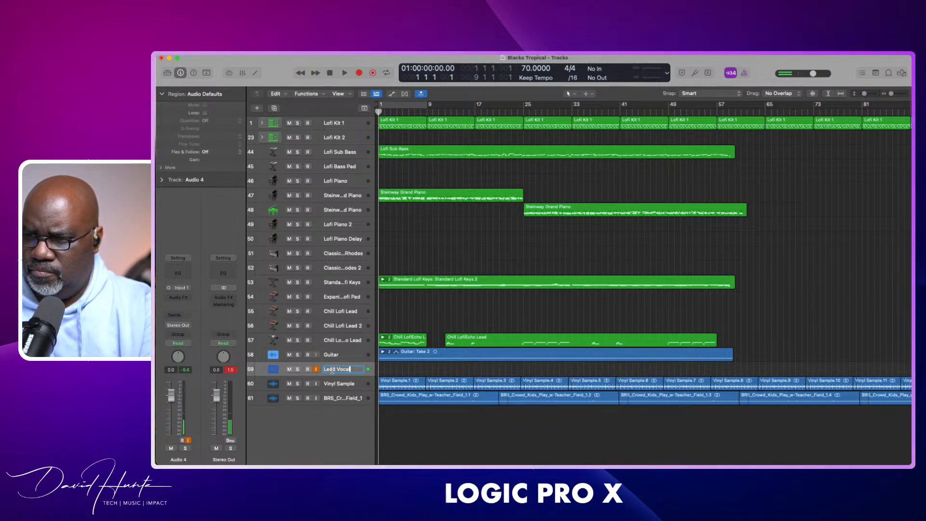
key(Return)
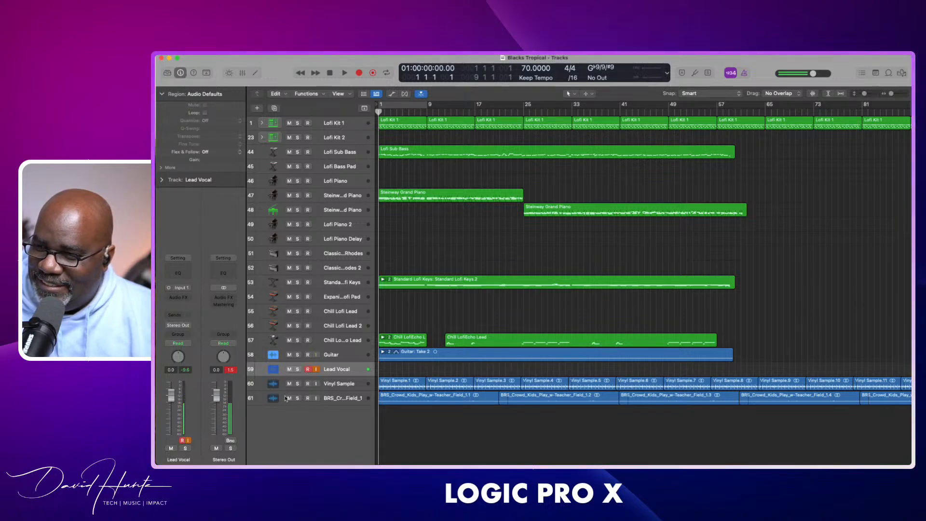
Step: Solo the Guitar track and play its recording from bar 1 into bar 4
click(297, 354)
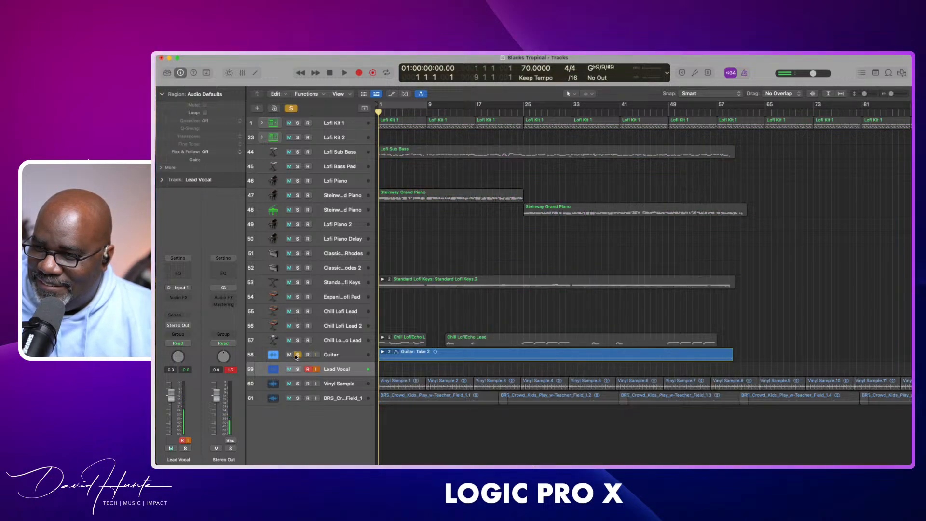
key(space)
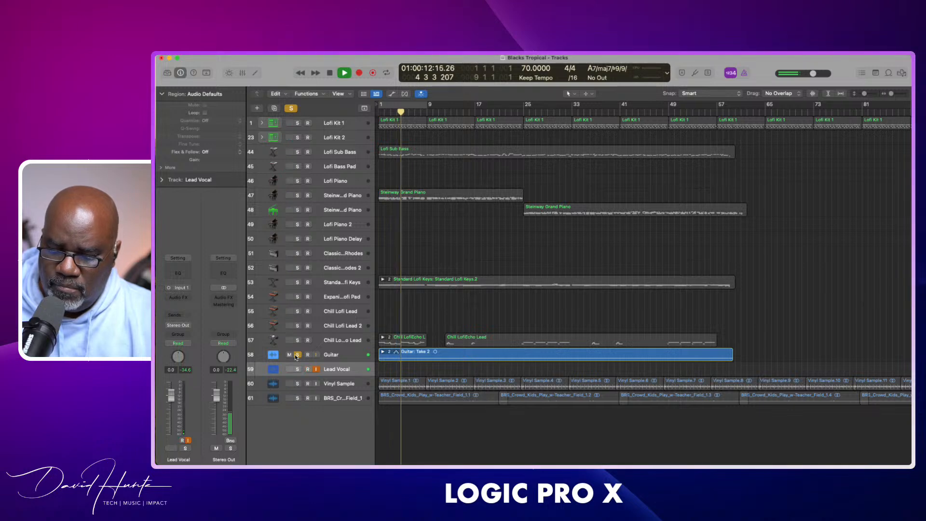
key(space)
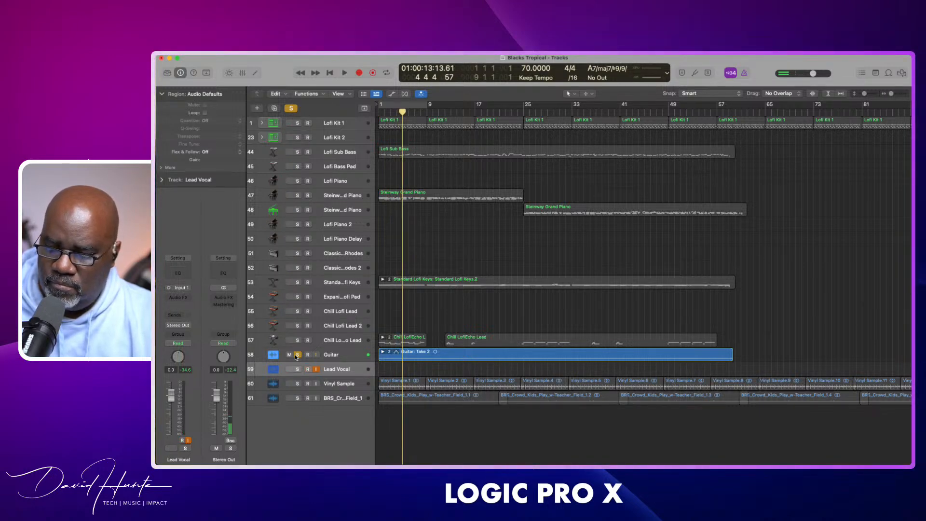
Step: Continue playback of the soloed Guitar recording, clear the solo, and listen to the full mix around bars 5 to 8
key(space)
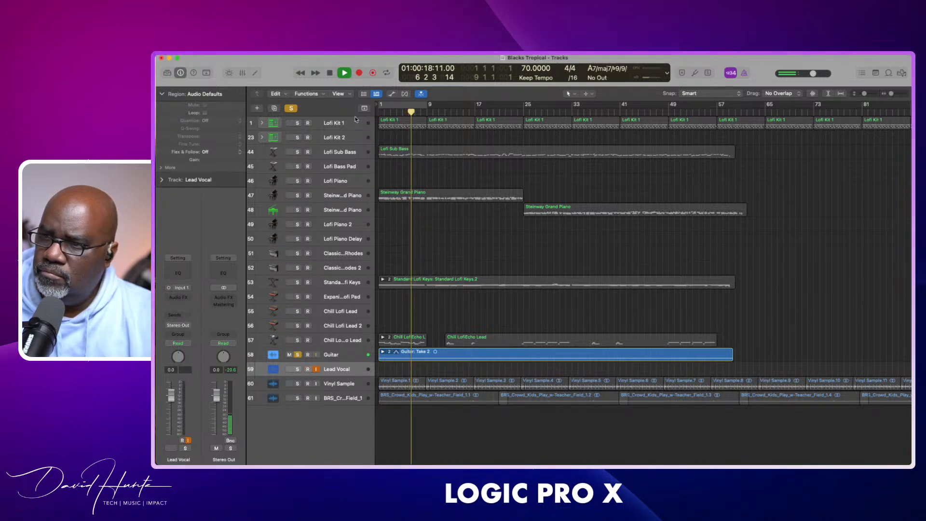
click(291, 108)
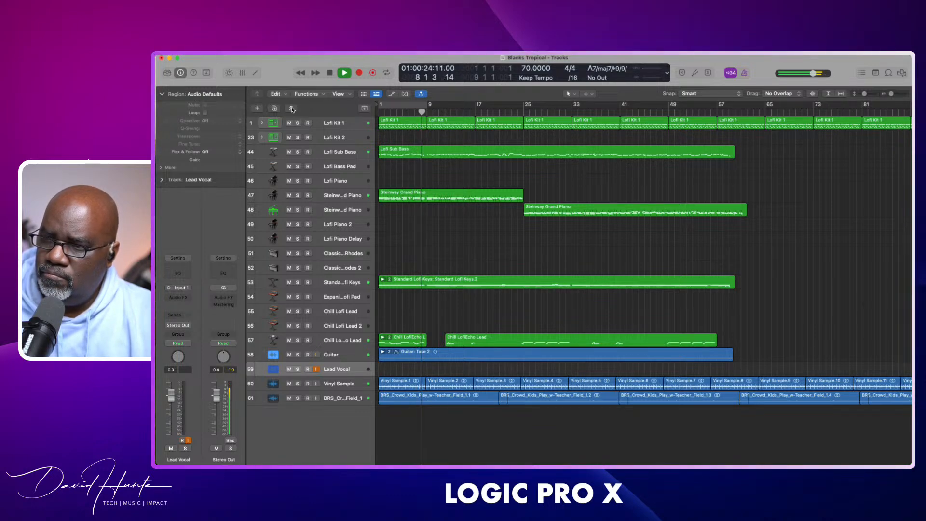
key(space)
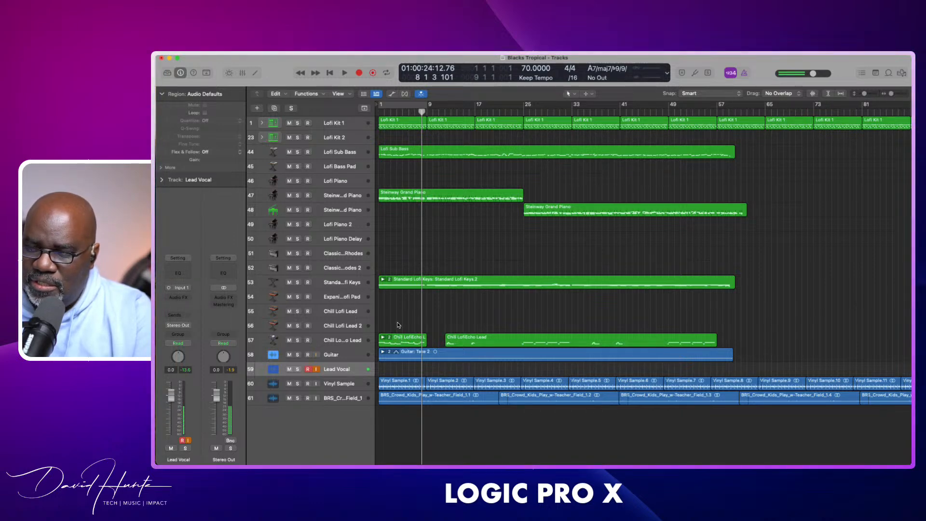
key(space)
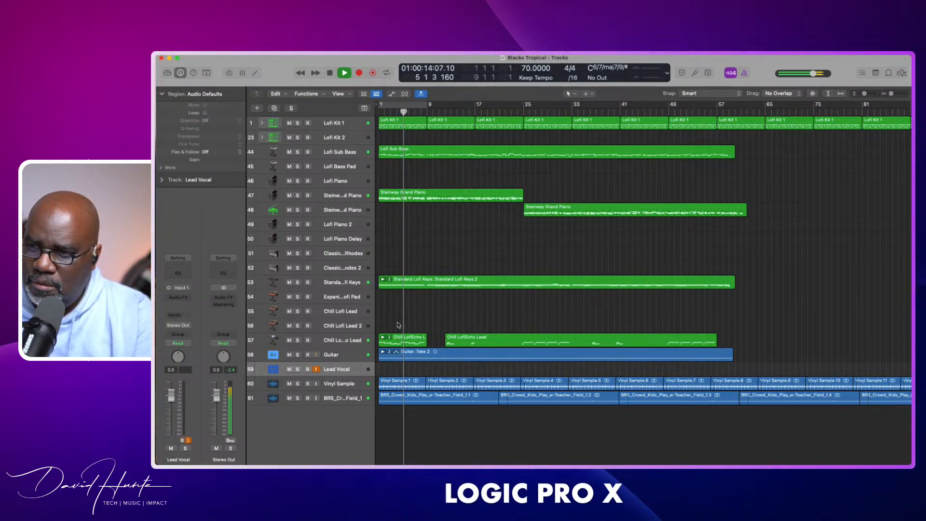
key(space)
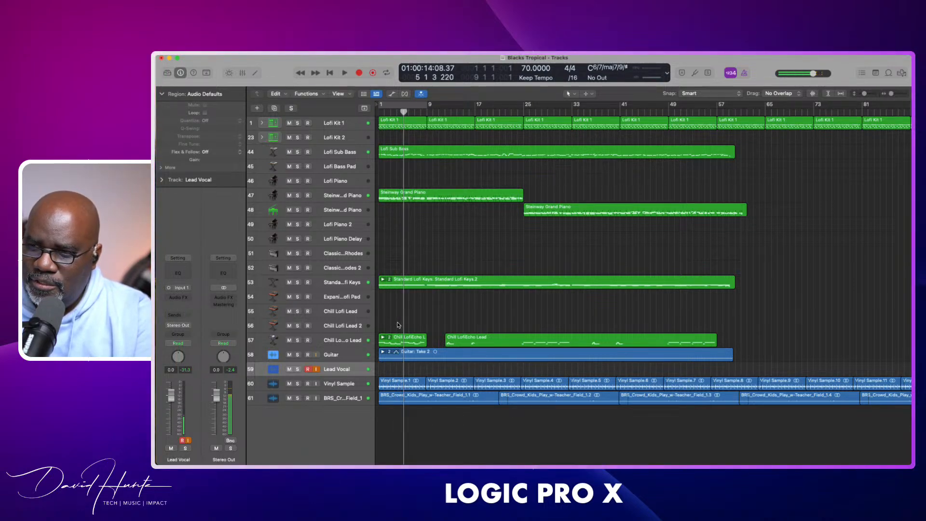
Step: Solo the Guitar track, play its recording again up to bar 5, and turn the solo off
click(297, 355)
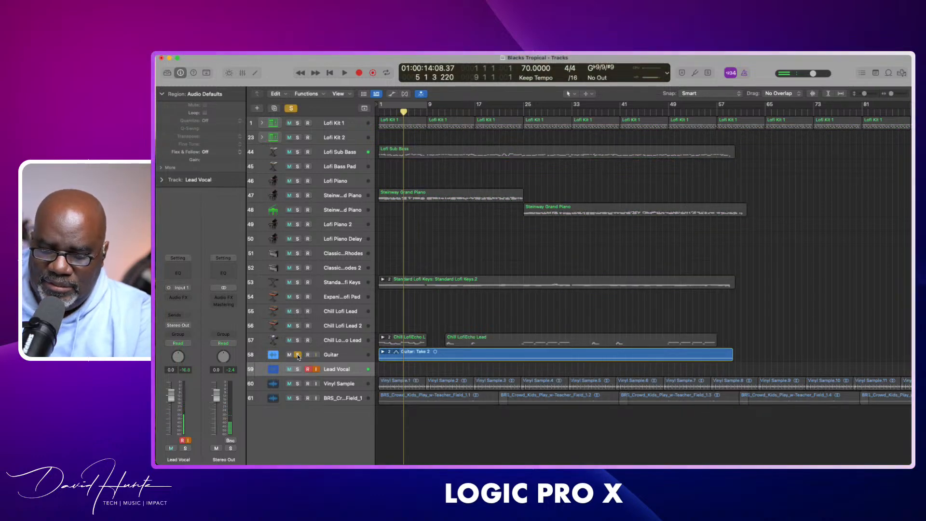
key(comma)
key(comma)
key(comma)
key(space)
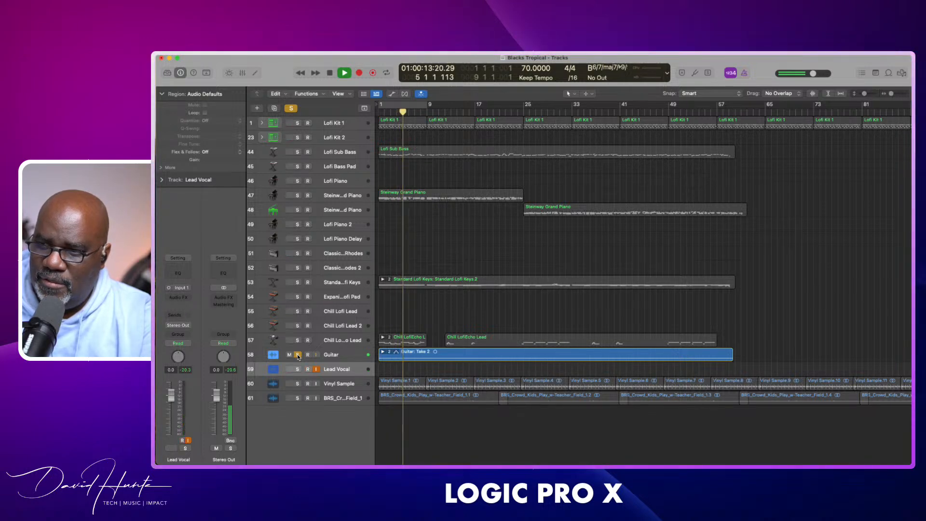
key(space)
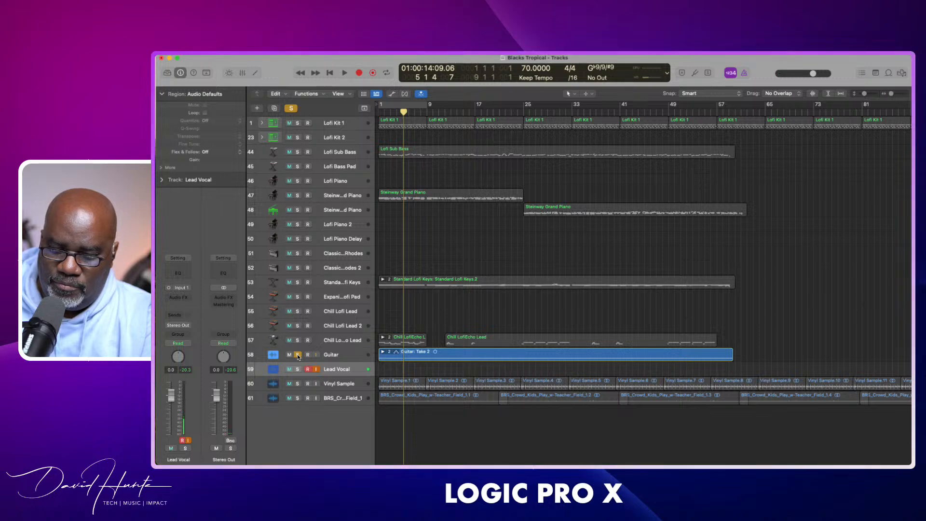
key(comma)
key(comma)
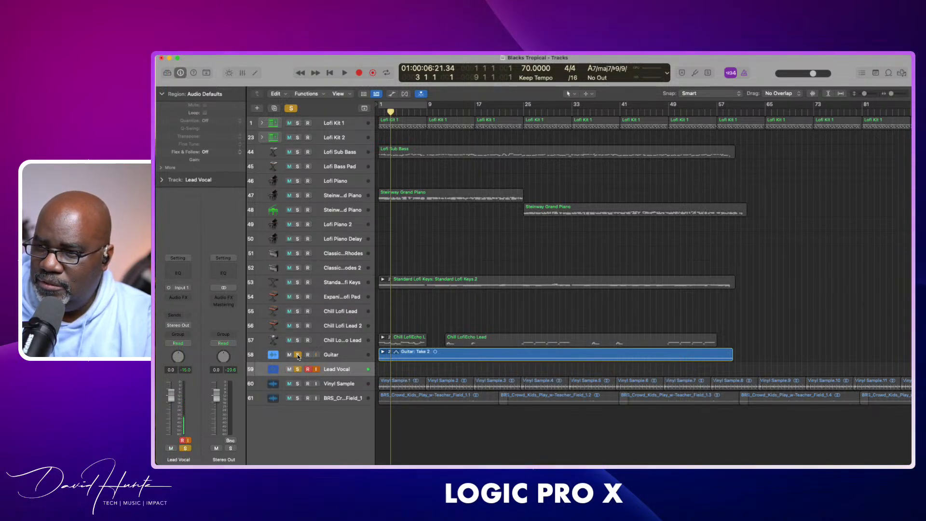
click(297, 355)
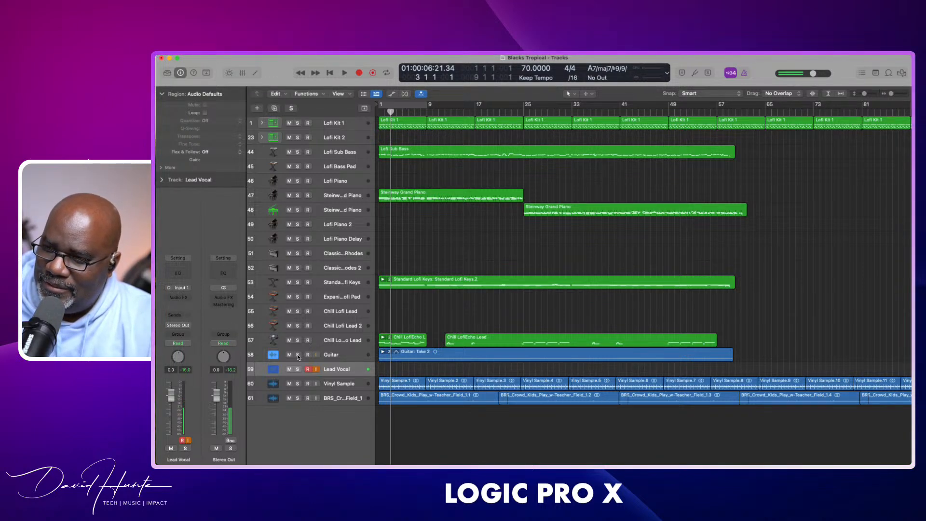
Step: Record a vocal take on the Lead Vocal track from bar 1 into bar 32
key(Return)
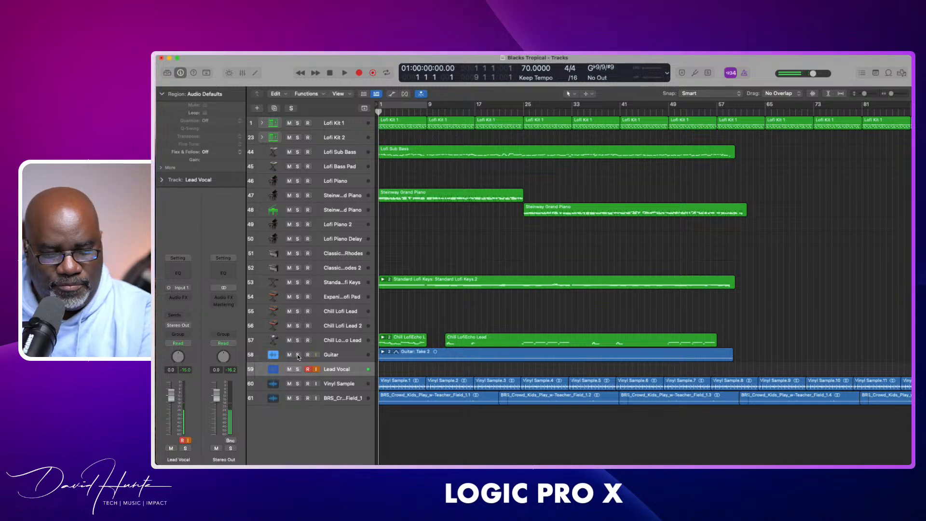
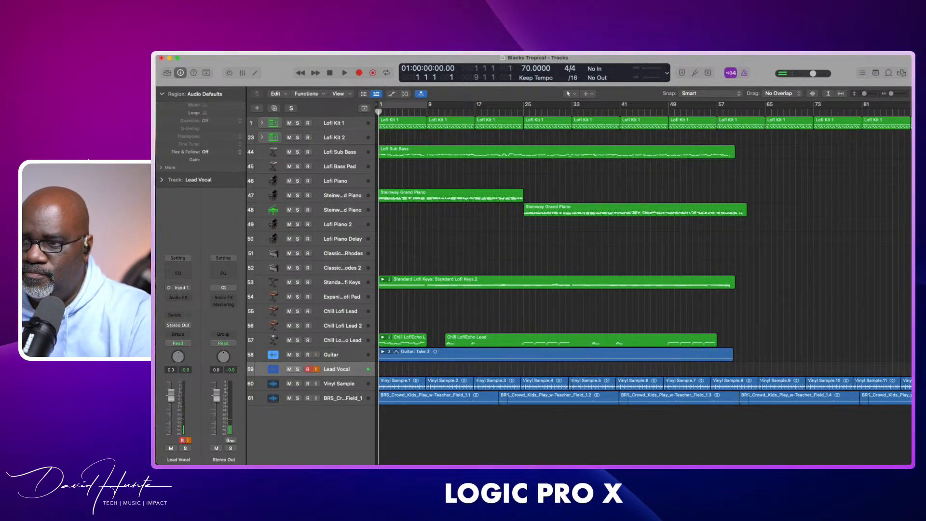
key(r)
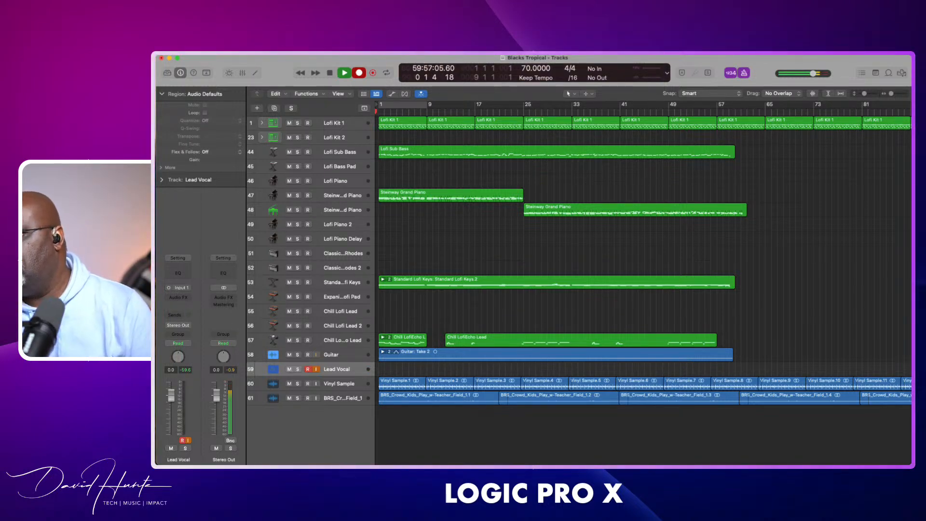
key(space)
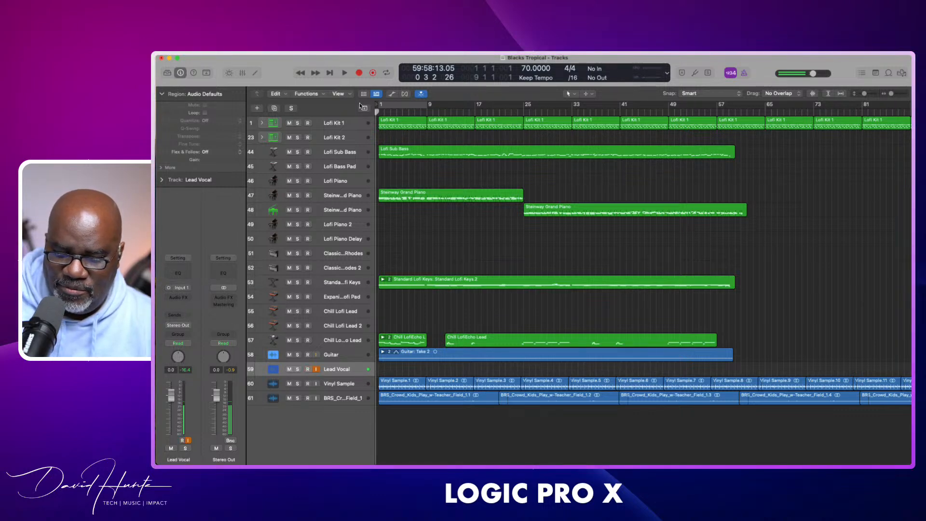
key(r)
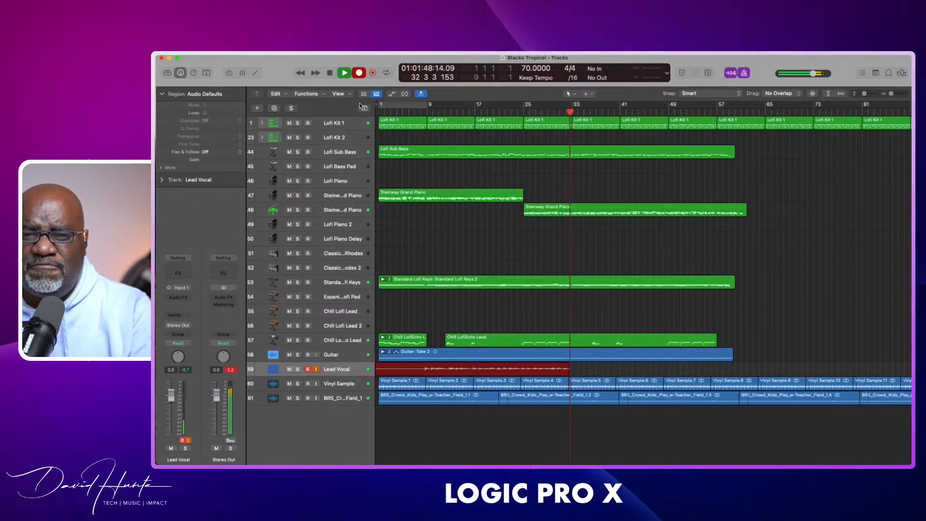
key(space)
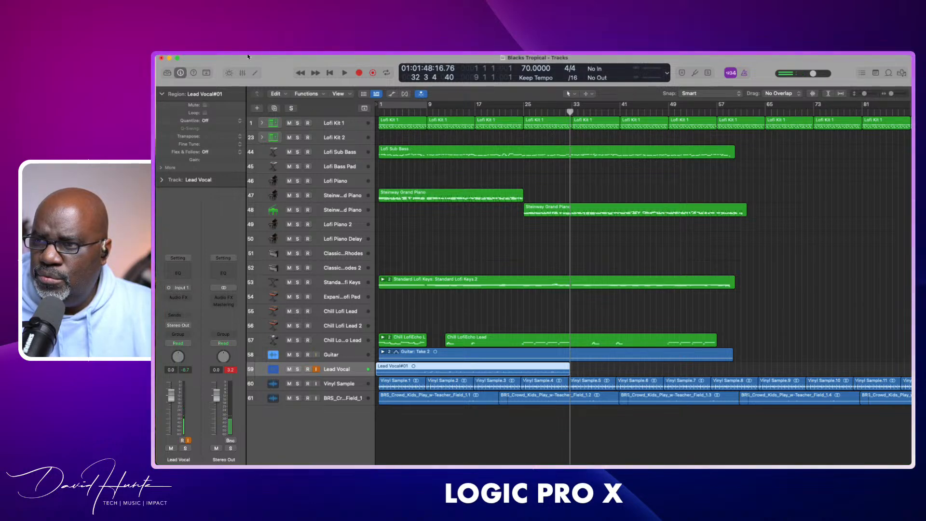
Step: Add a new audio track below Lead Vocal and start recording on it from bar 1
key(alt+super+a)
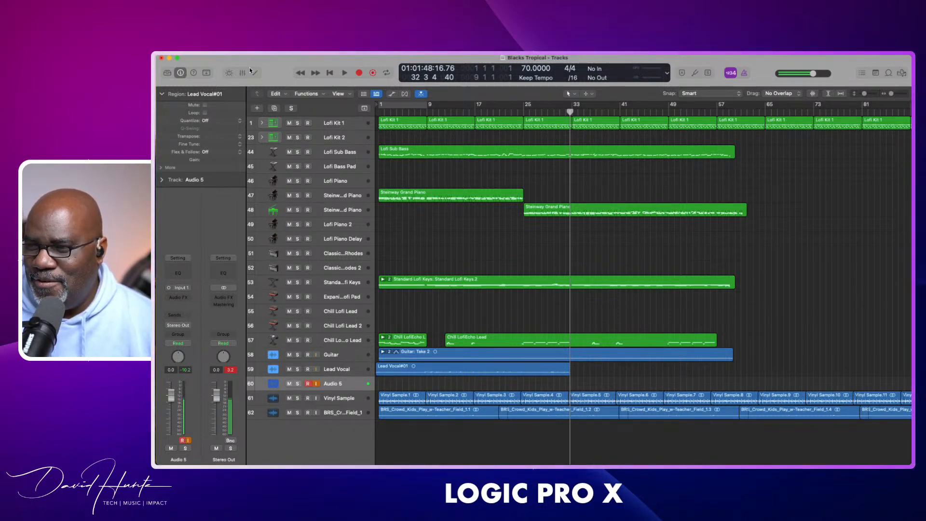
key(Return)
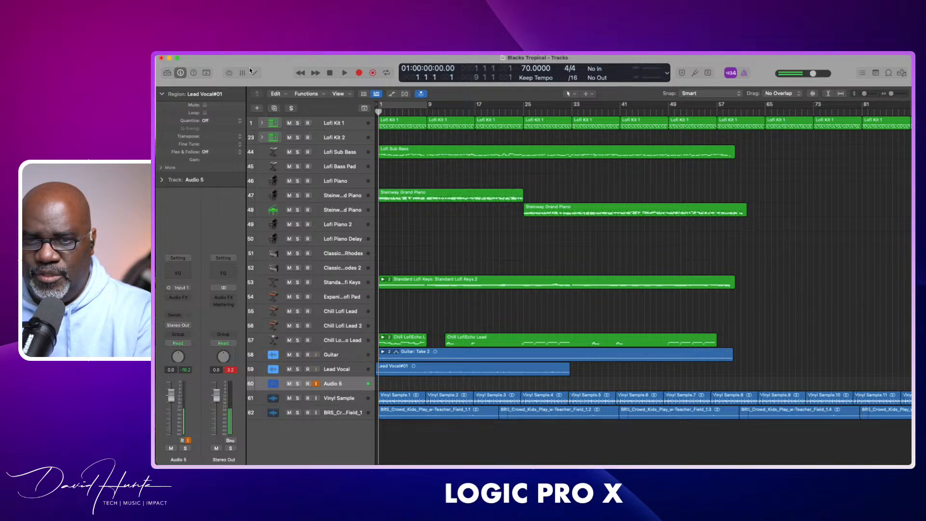
key(r)
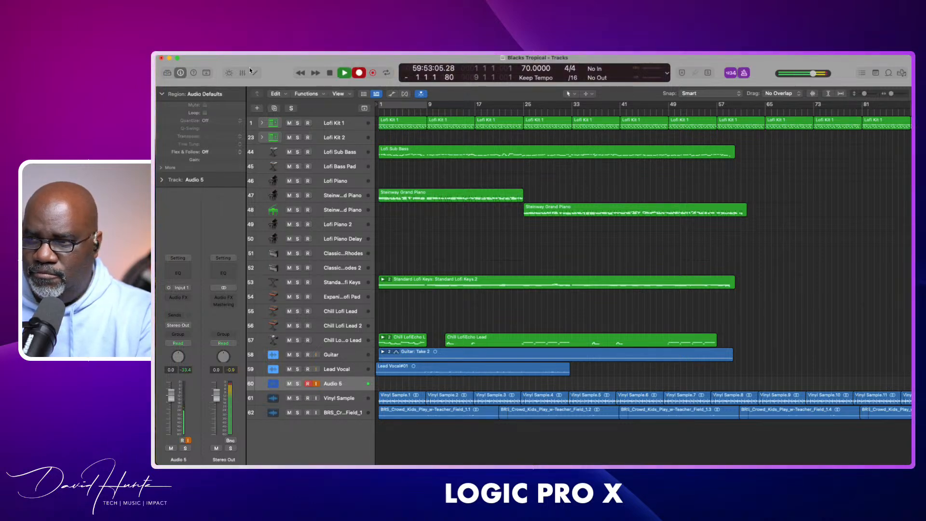
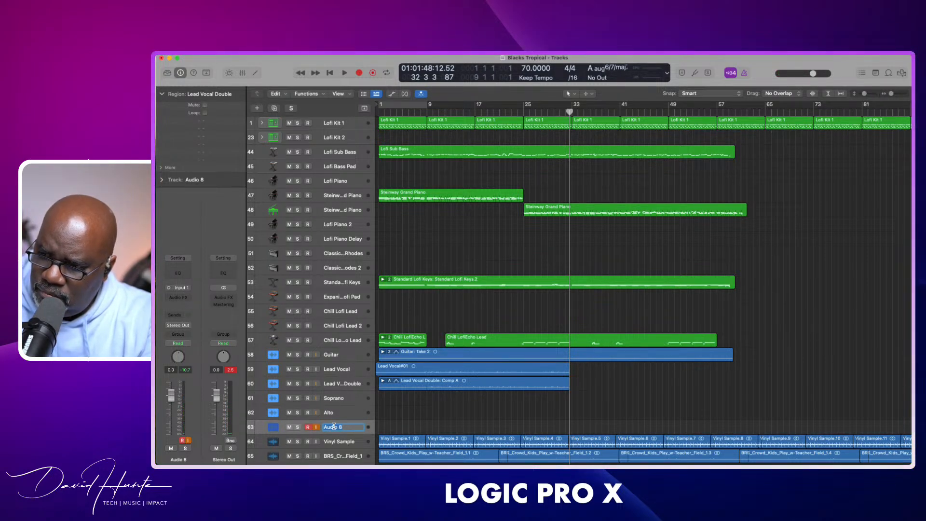
Step: Rename the Audio 8 track to Tenor and select the Soprano track as the only one armed for recording
text(Tenor)
key(Return)
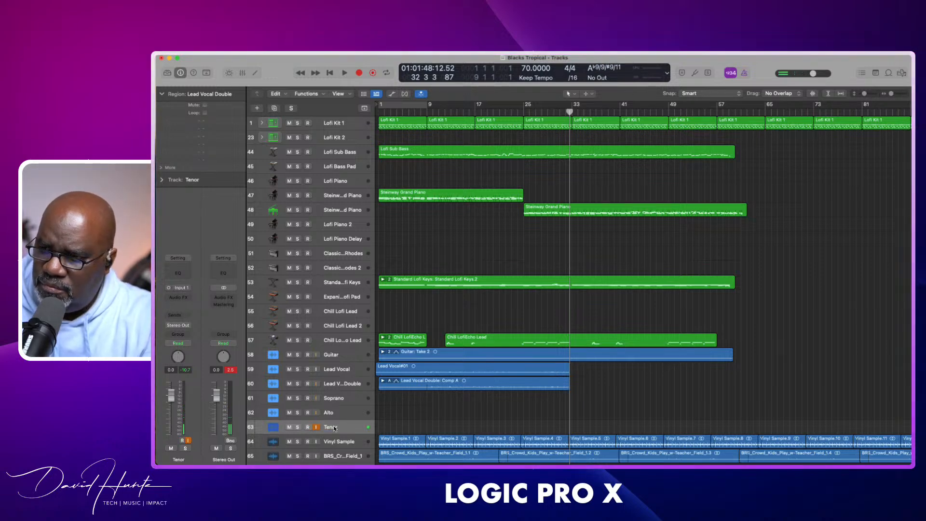
key(Up)
key(Up)
key(Up)
key(Down)
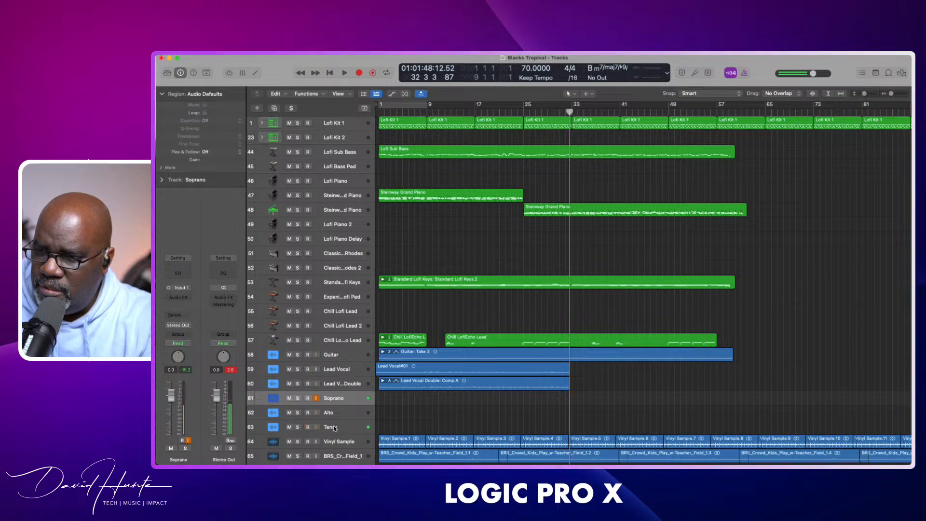
click(308, 428)
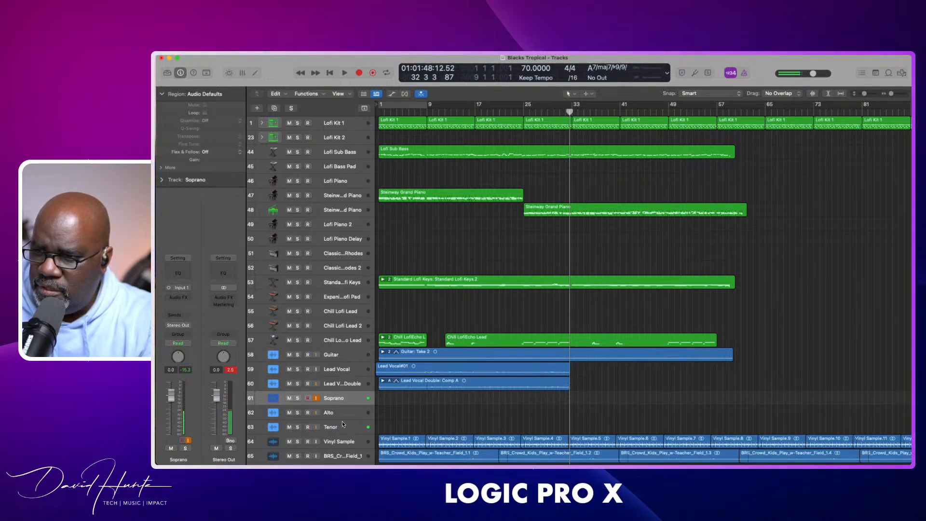
click(308, 400)
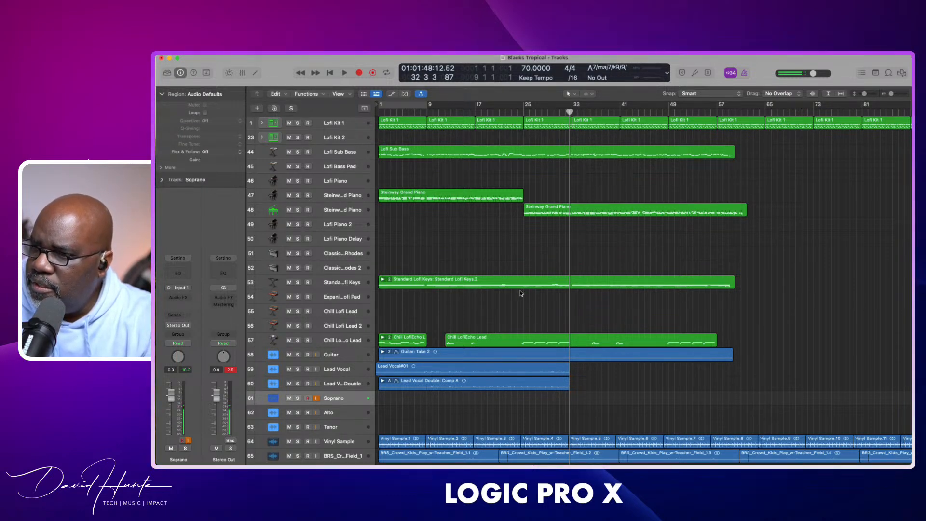
Step: Examine the arrangement around bar 25 and play the section near bars 24 to 26 to find the Soprano entry
click(525, 113)
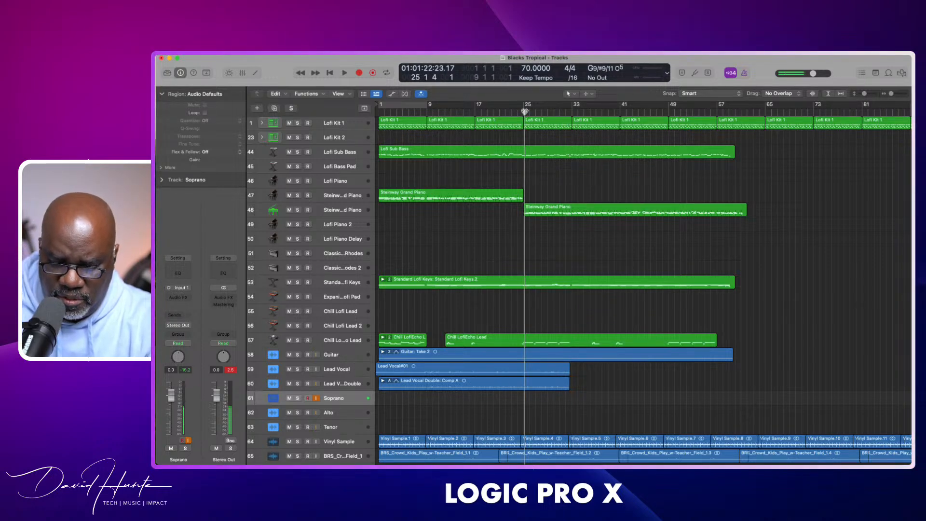
key(super+Right)
key(super+Right)
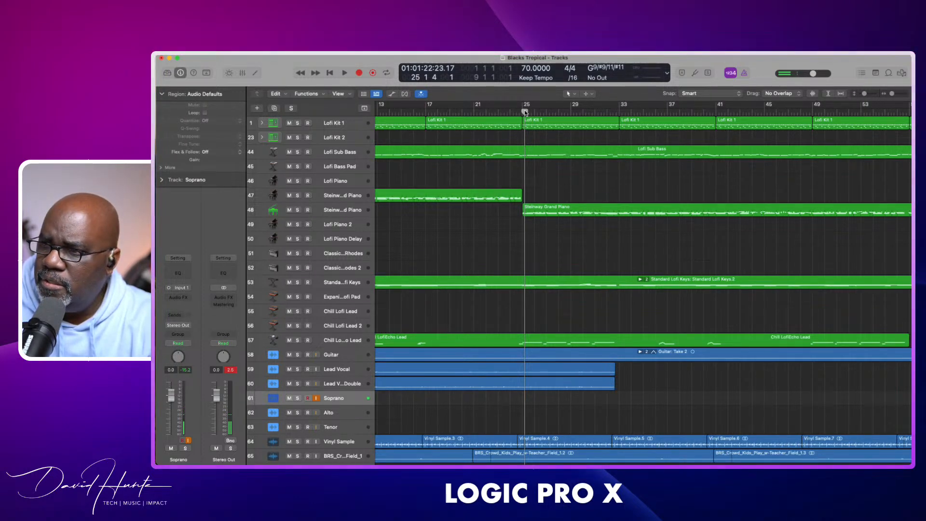
key(comma)
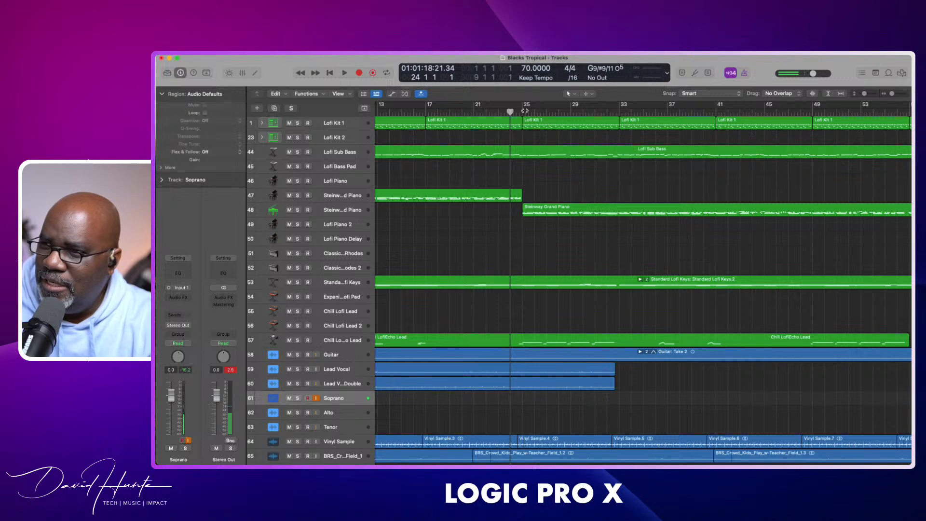
key(period)
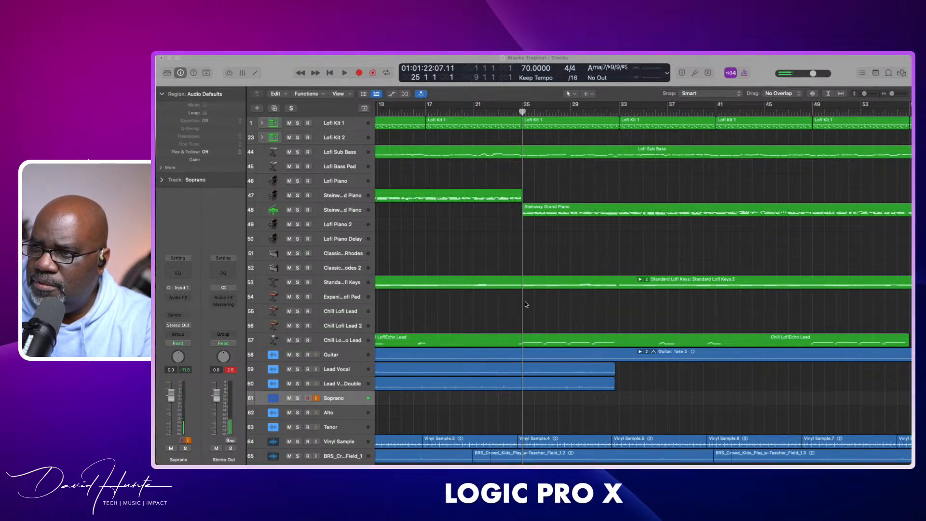
click(512, 113)
key(space)
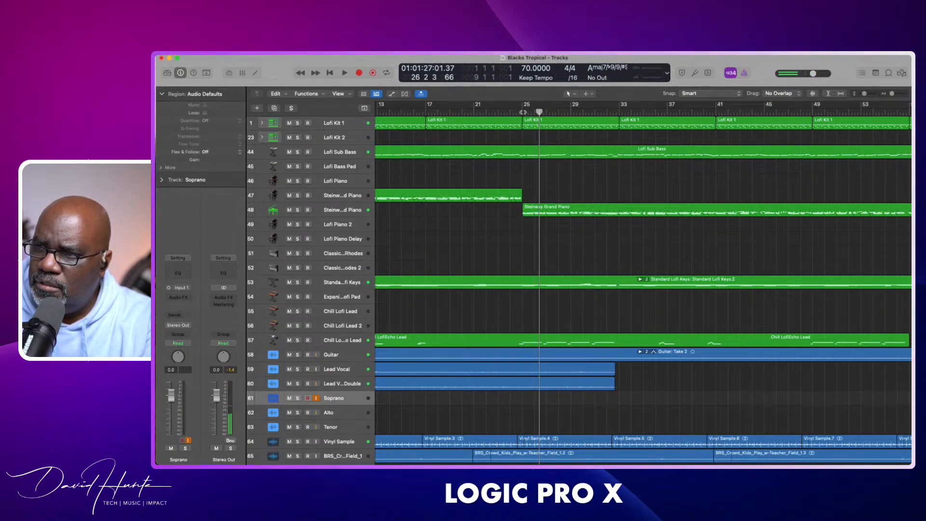
click(524, 112)
key(space)
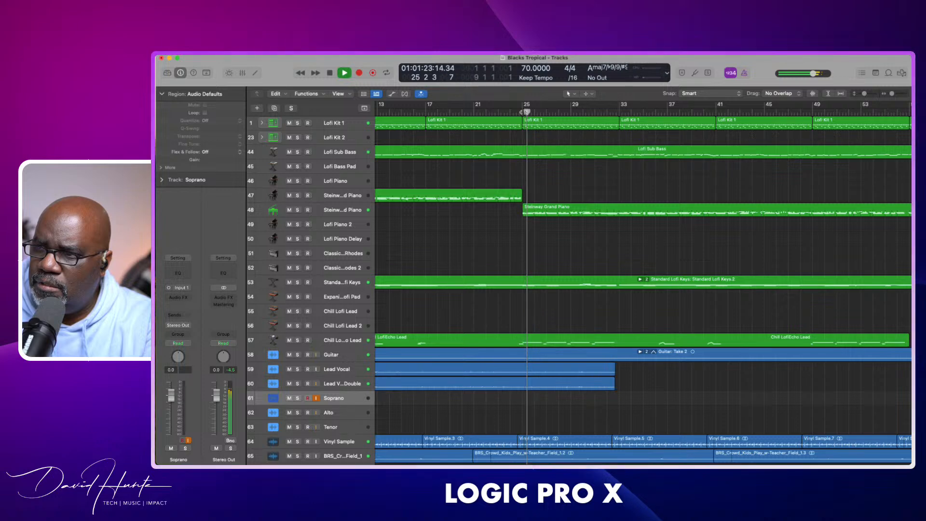
Step: Place the playhead in bar 24 and record a take on the Soprano track into bar 32
click(515, 111)
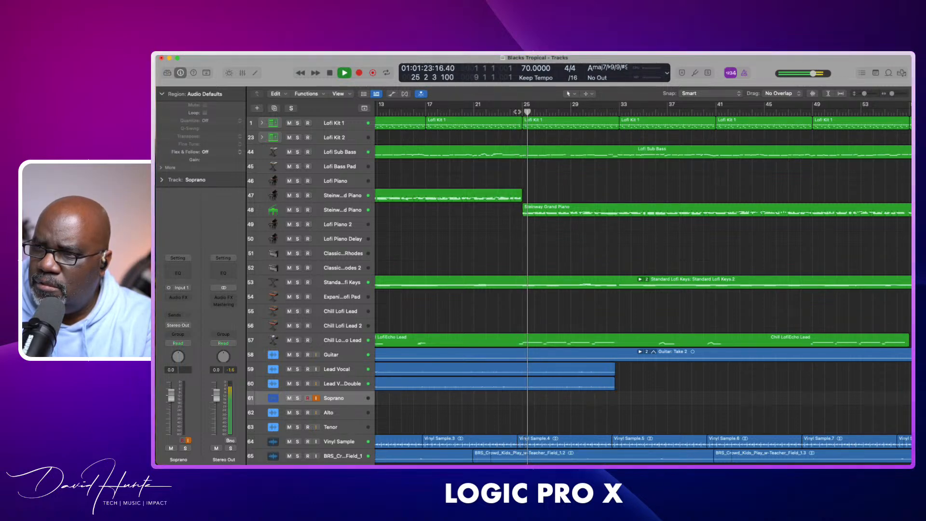
click(510, 112)
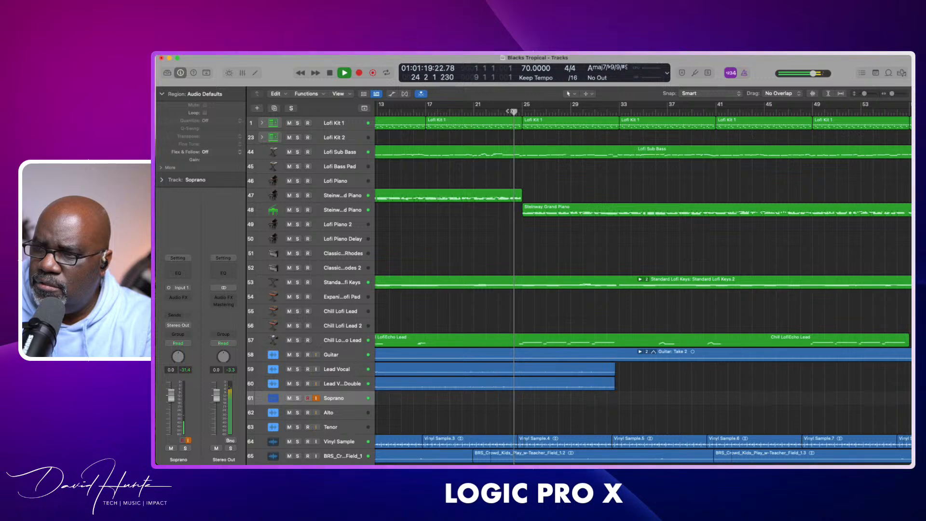
key(space)
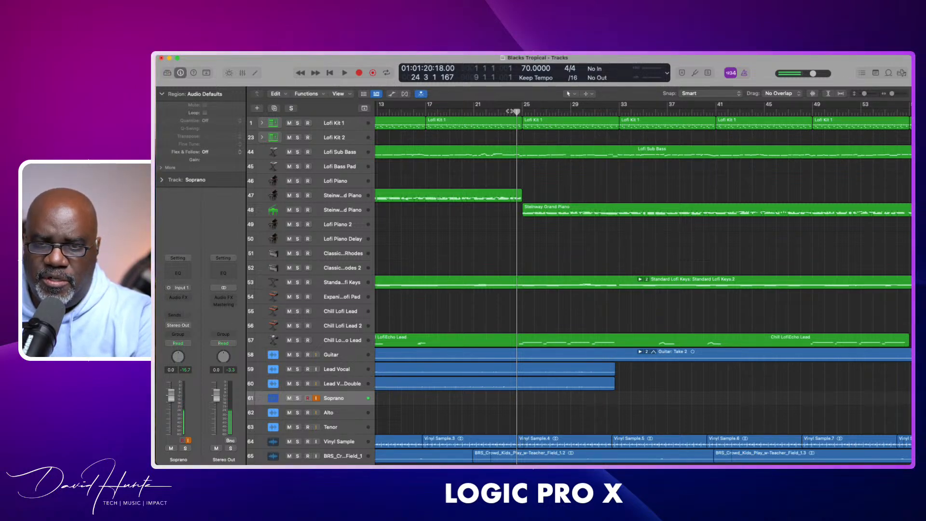
key(r)
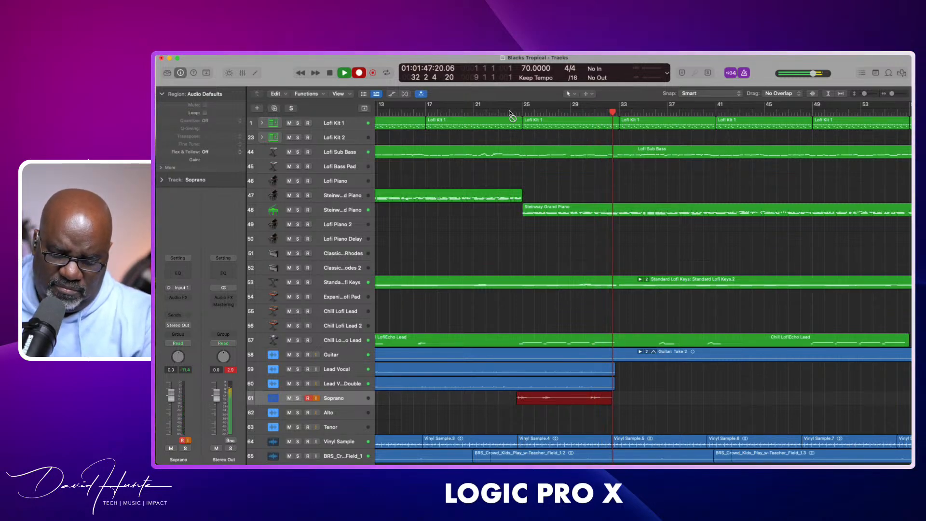
key(space)
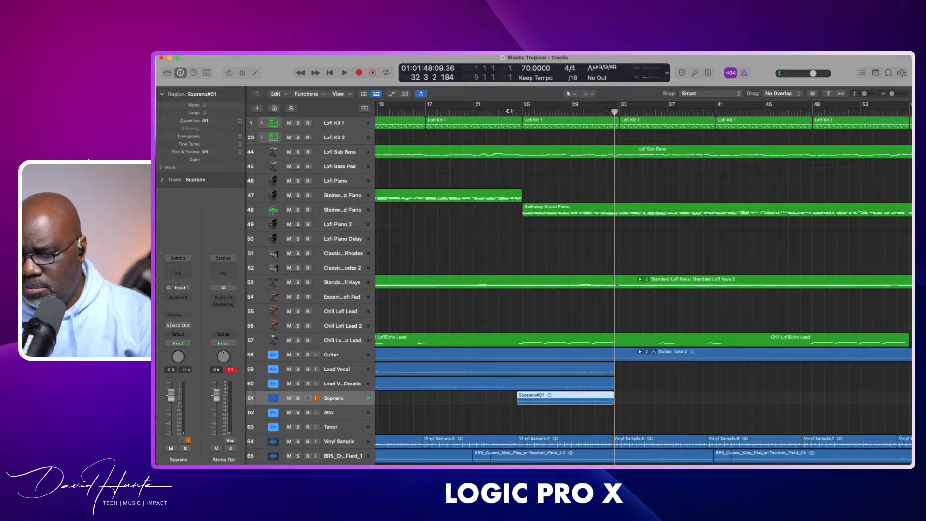
Step: Return the playhead to bar 24, advance it to about beat 3, and record a take on the Alto track into bar 32
key(comma)
key(comma)
key(comma)
key(comma)
key(comma)
key(comma)
key(comma)
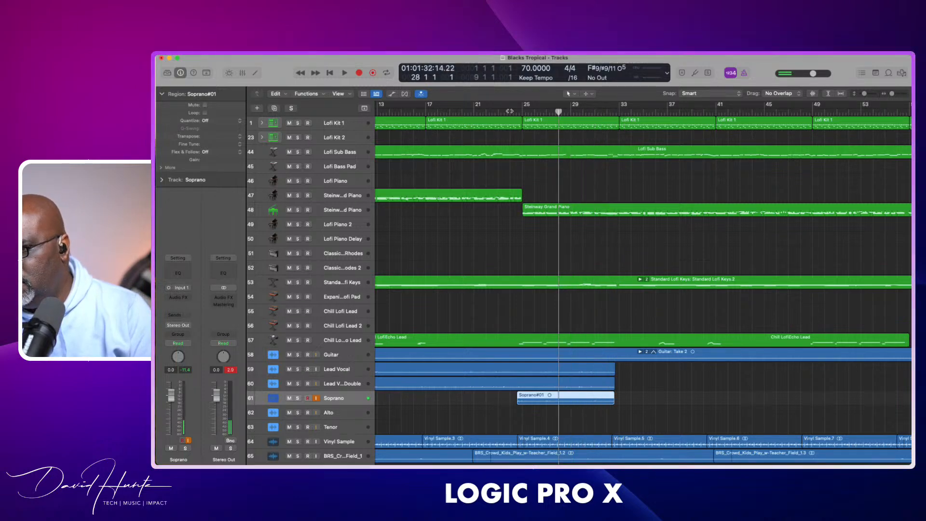
key(comma)
key(comma)
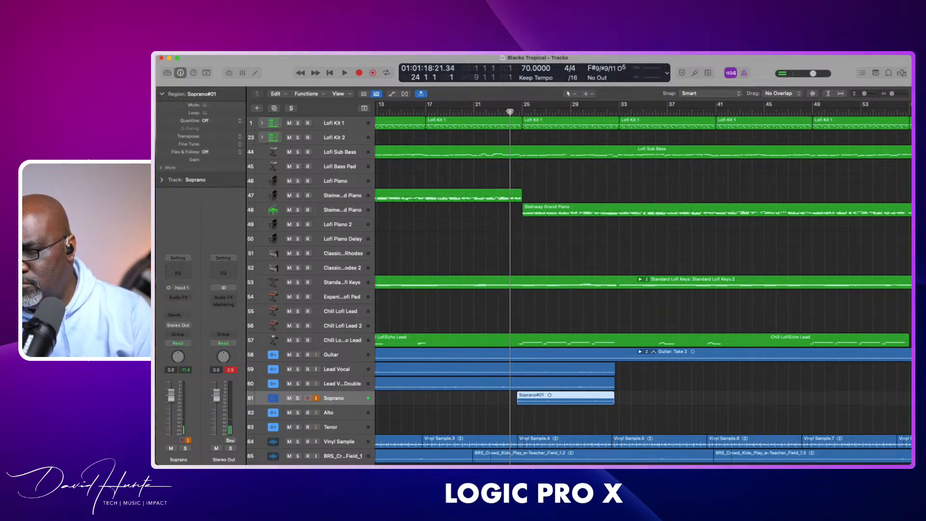
key(space)
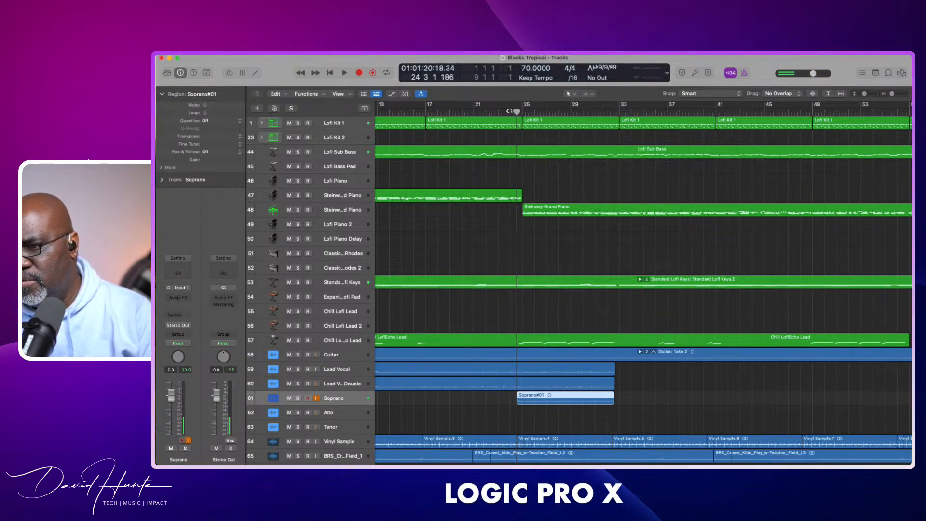
key(Down)
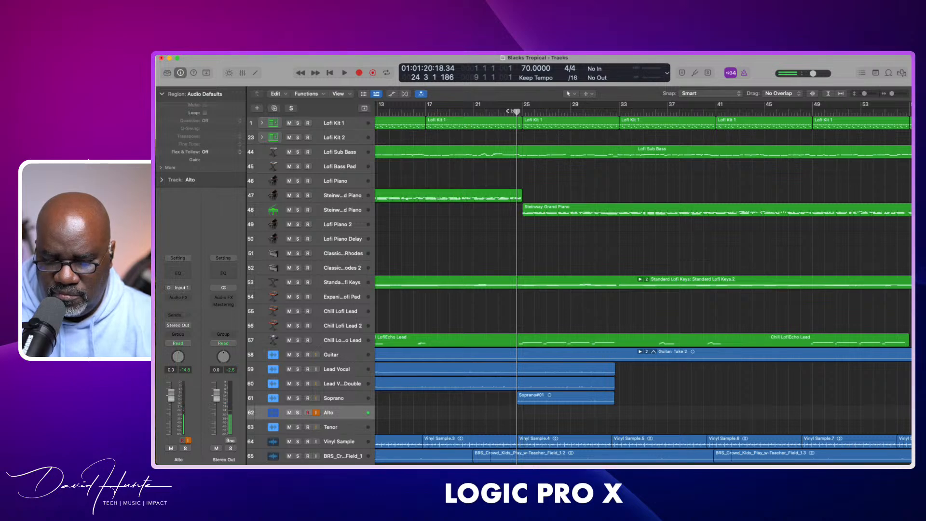
key(r)
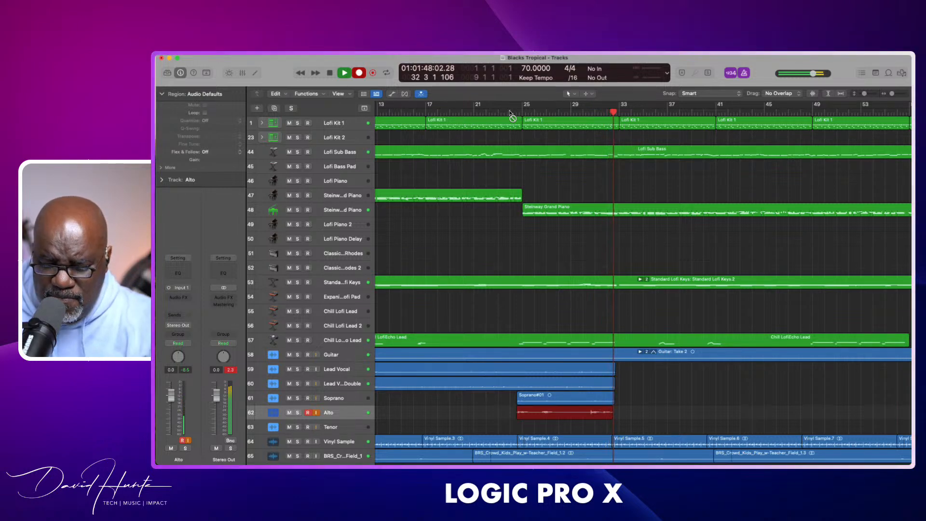
key(space)
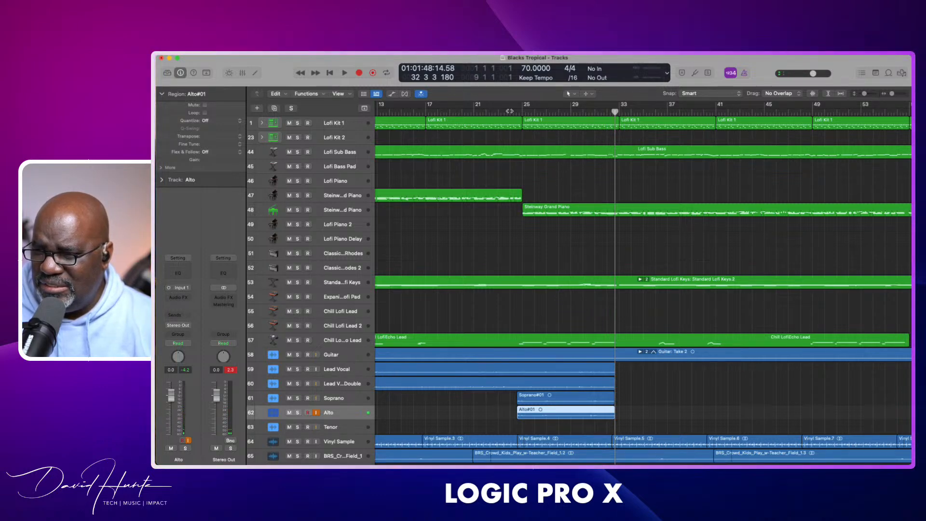
click(510, 111)
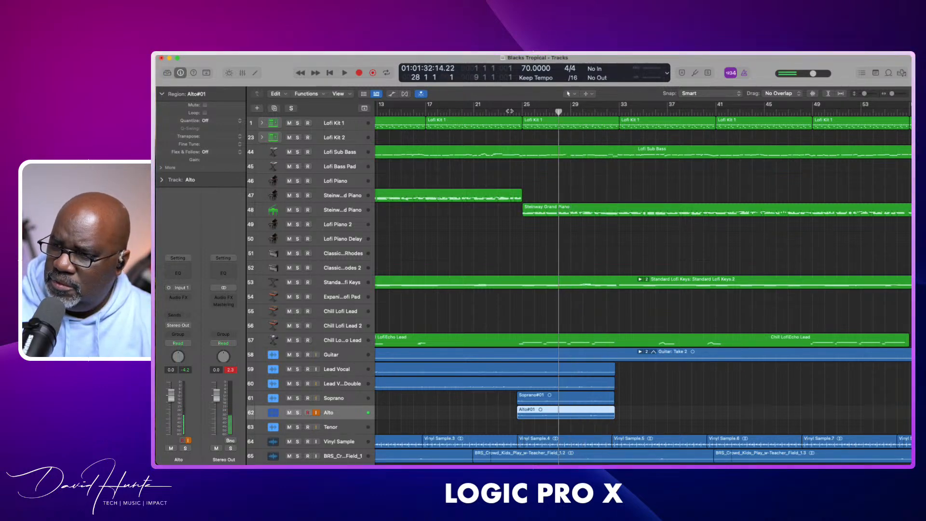
key(space)
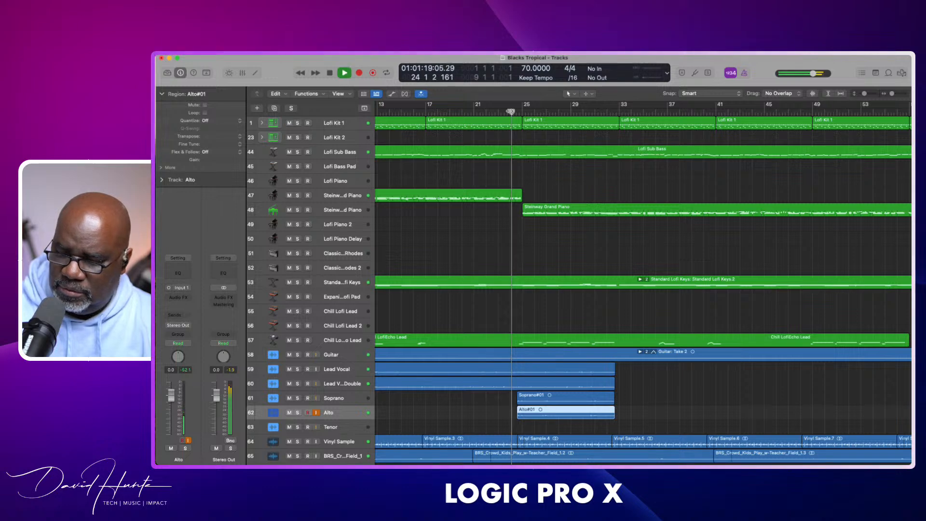
key(space)
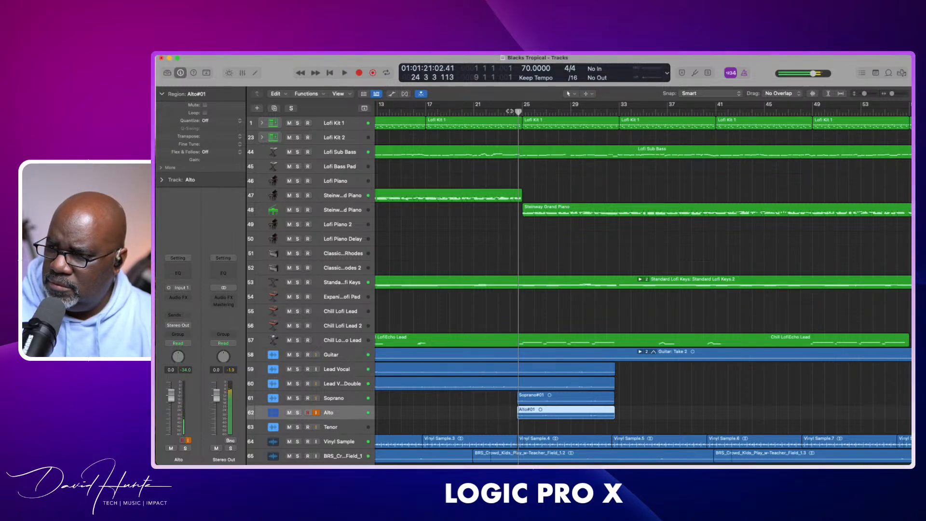
key(space)
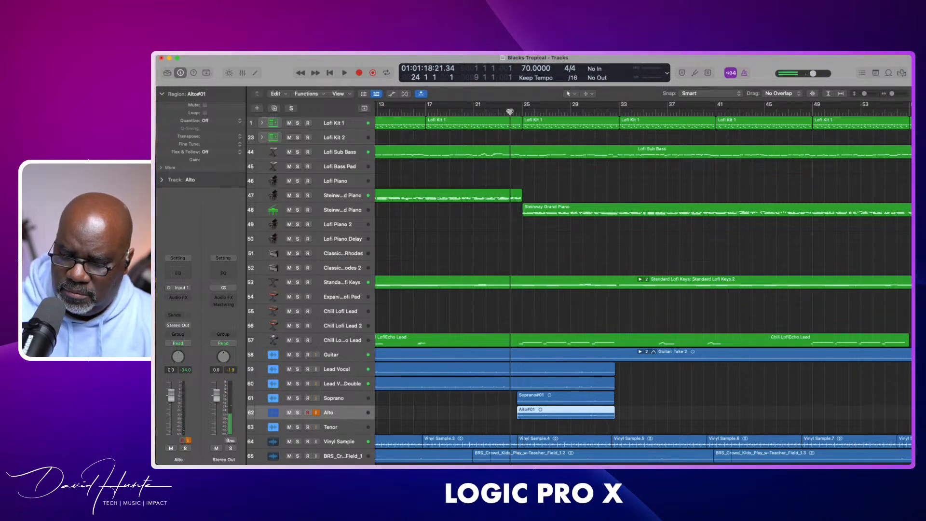
key(space)
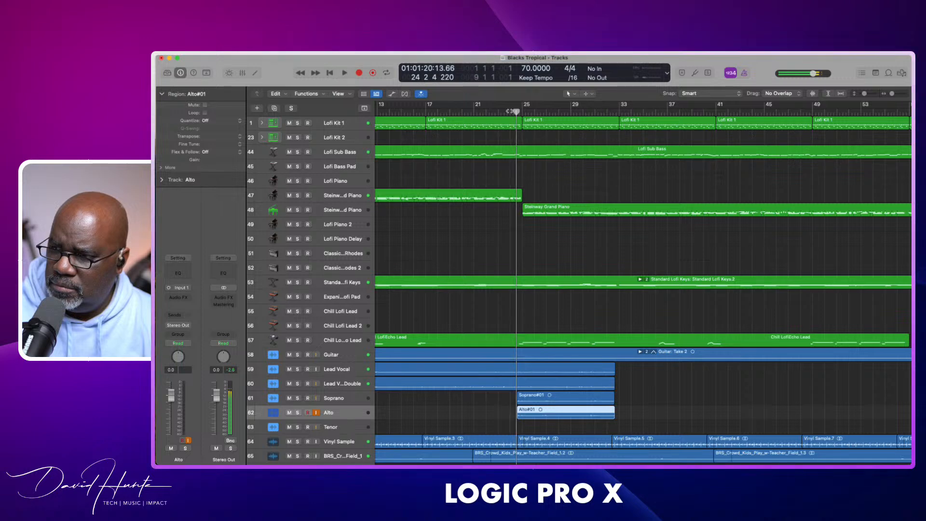
key(r)
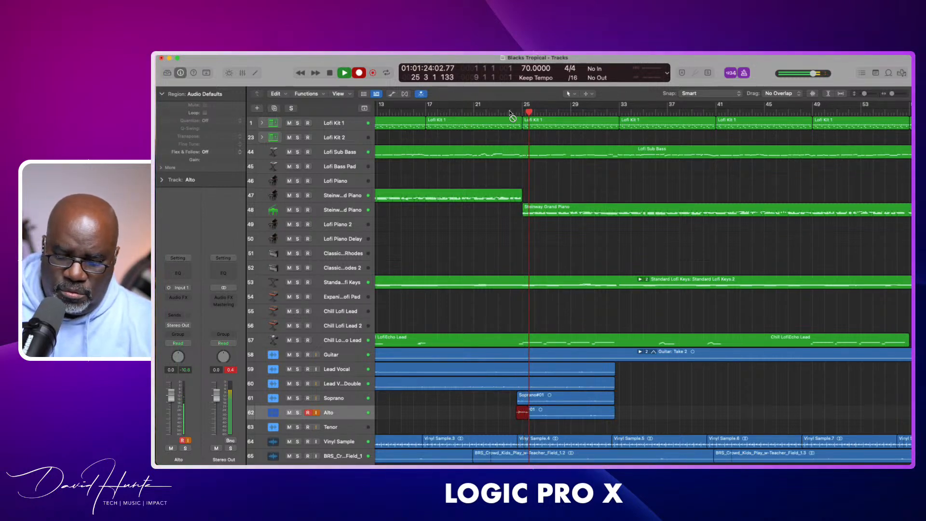
key(space)
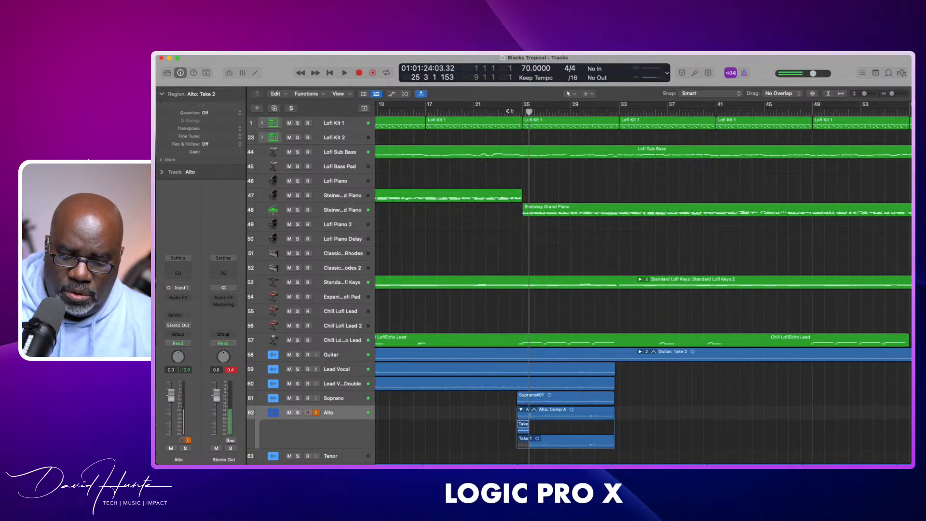
key(super+z)
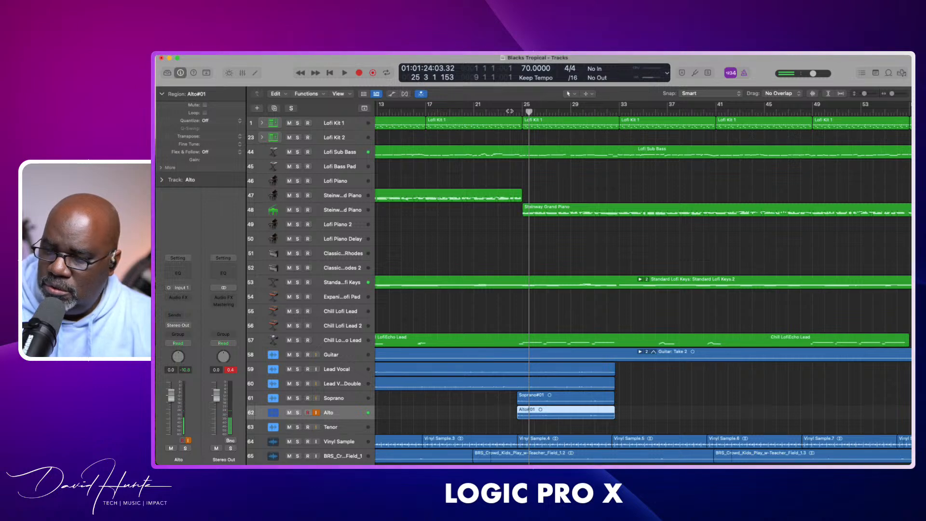
Step: Play from bar 24 to about beat 3, select the Tenor track and record a take on it into bar 32
click(510, 111)
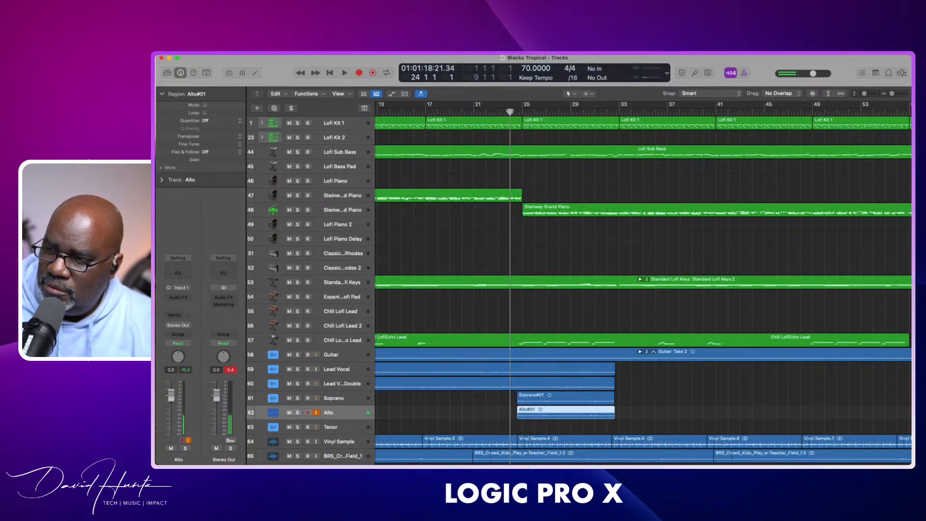
key(space)
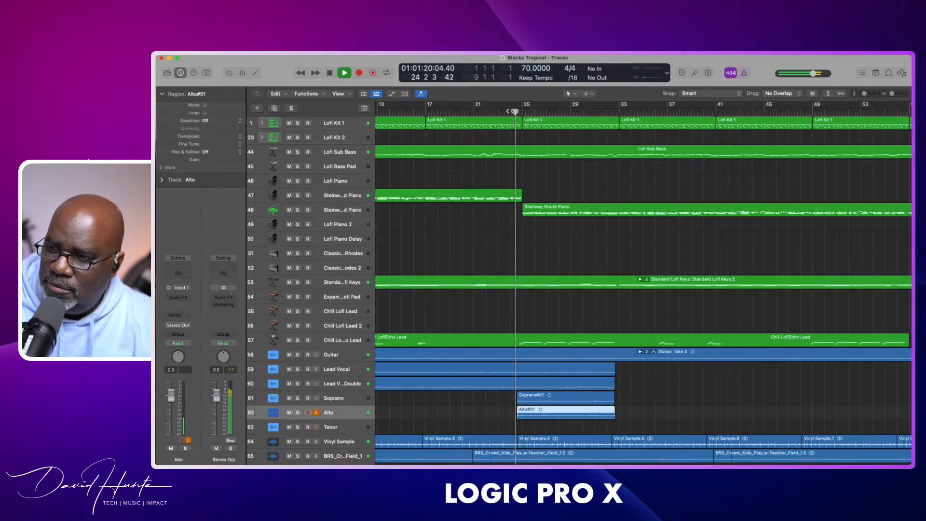
key(space)
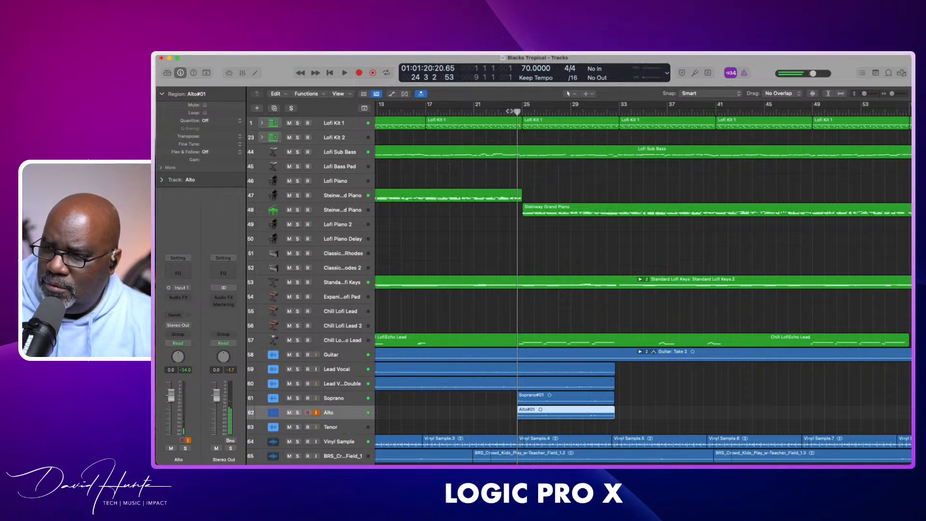
key(Down)
key(r)
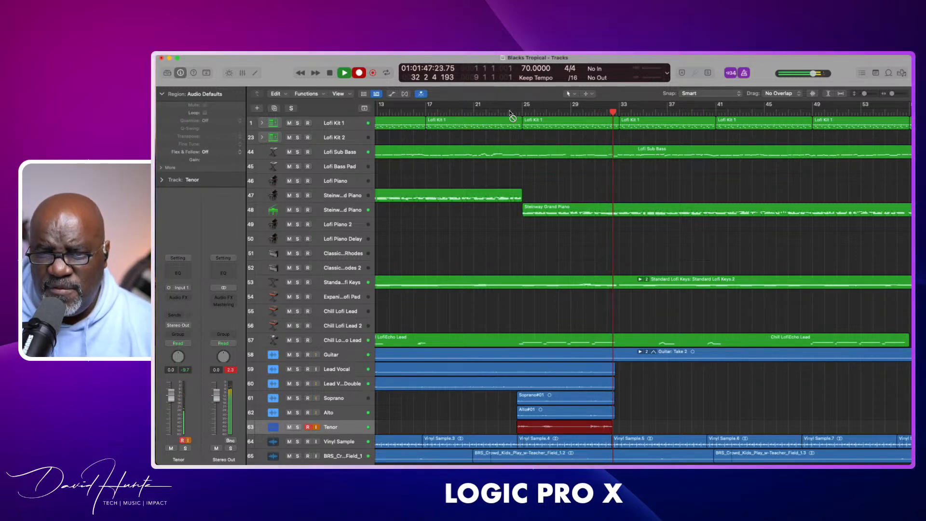
key(space)
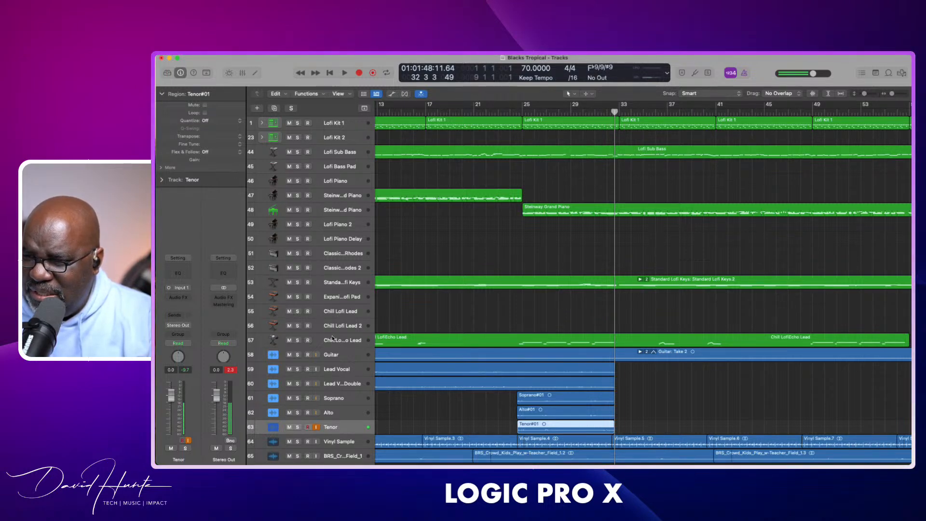
Step: Add a new audio track directly below the Soprano track and name it Soprano Dbl
click(336, 401)
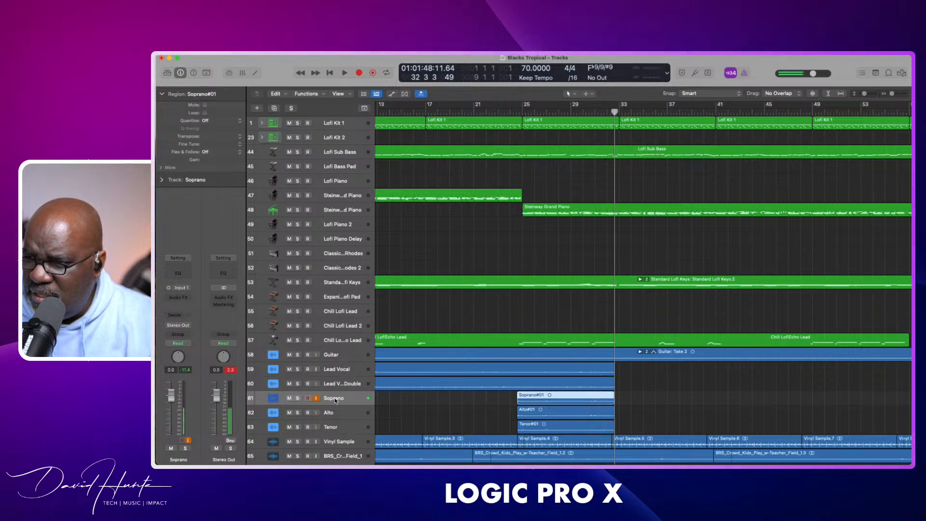
key(super+alt+a)
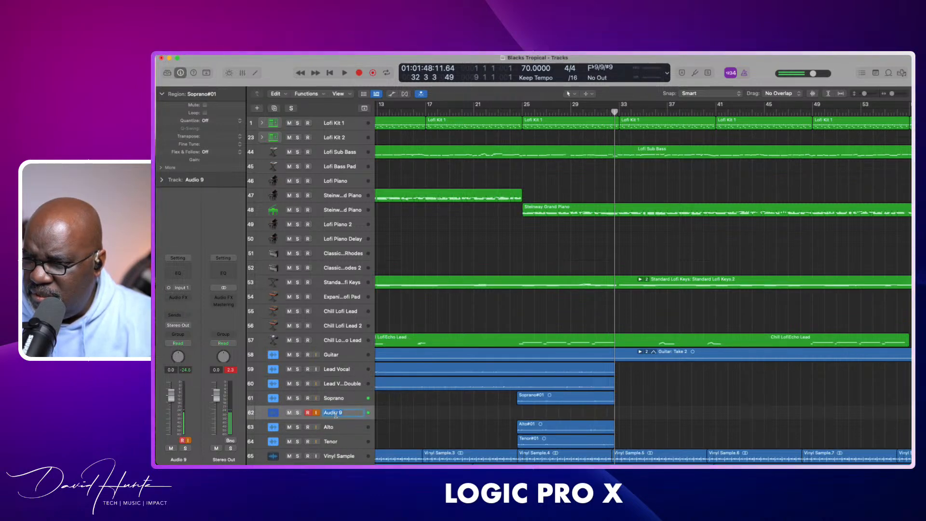
text(So)
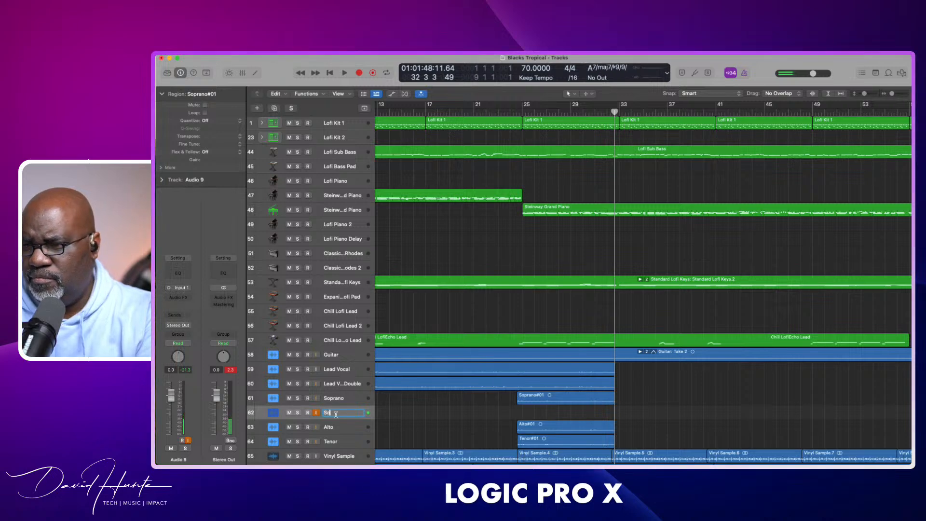
text(p)
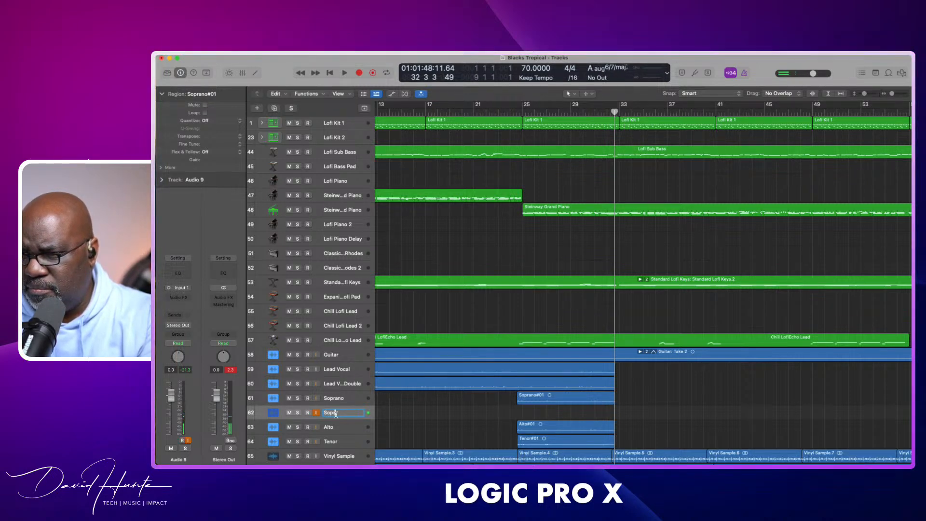
text(ran)
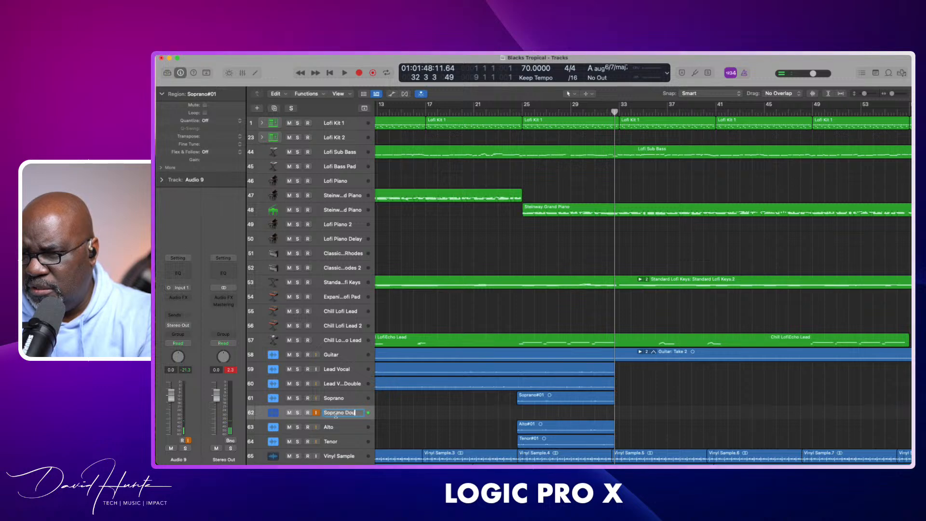
text(o Db)
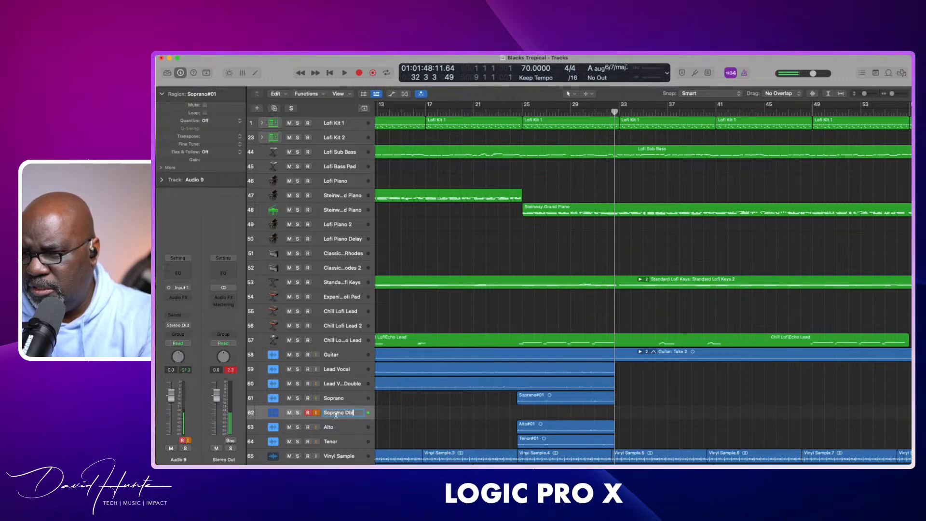
text(l)
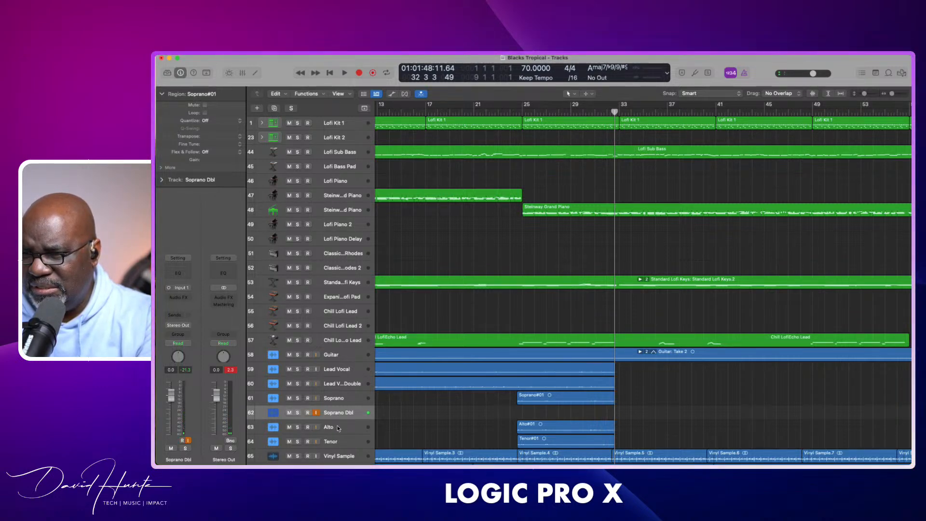
Step: Return the playhead to bar 24, advance it to about beat 3, and record a take on the Soprano Dbl track into bar 32
key(comma)
key(comma)
key(comma)
key(comma)
key(comma)
key(comma)
key(comma)
key(comma)
key(comma)
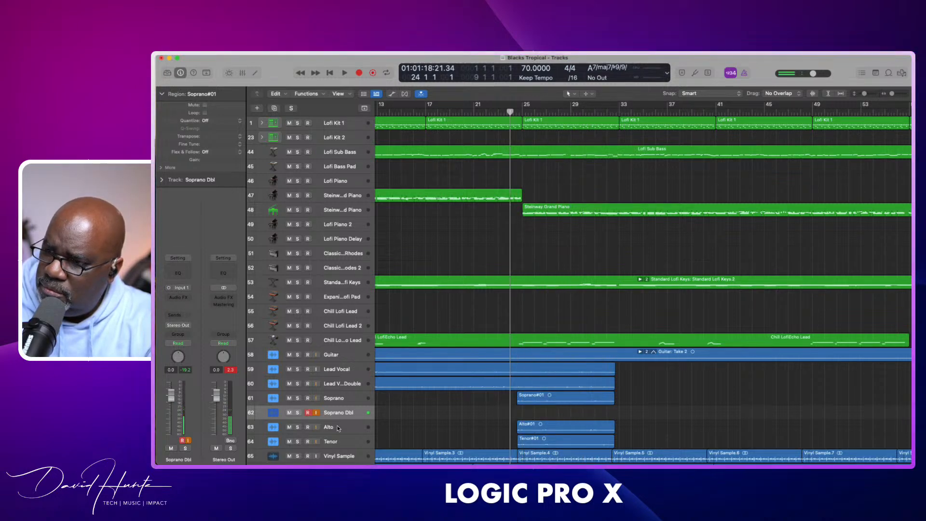
key(space)
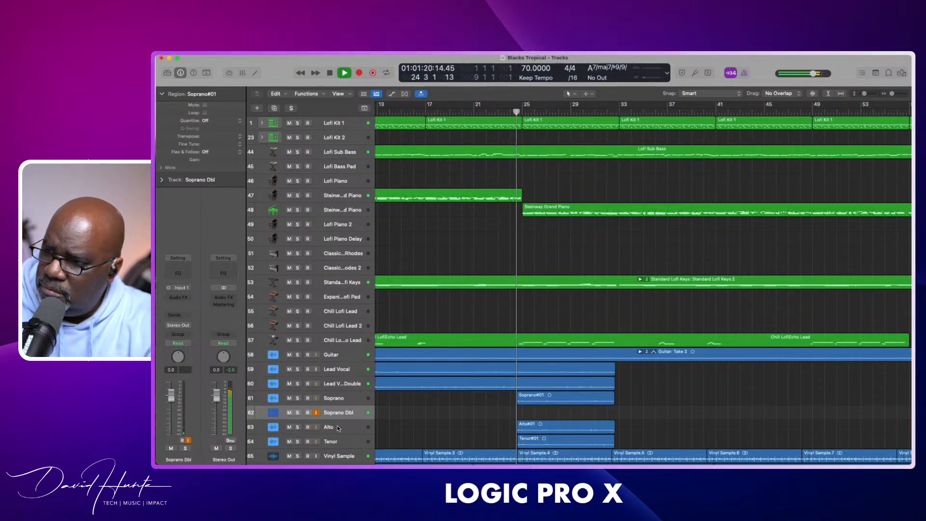
key(space)
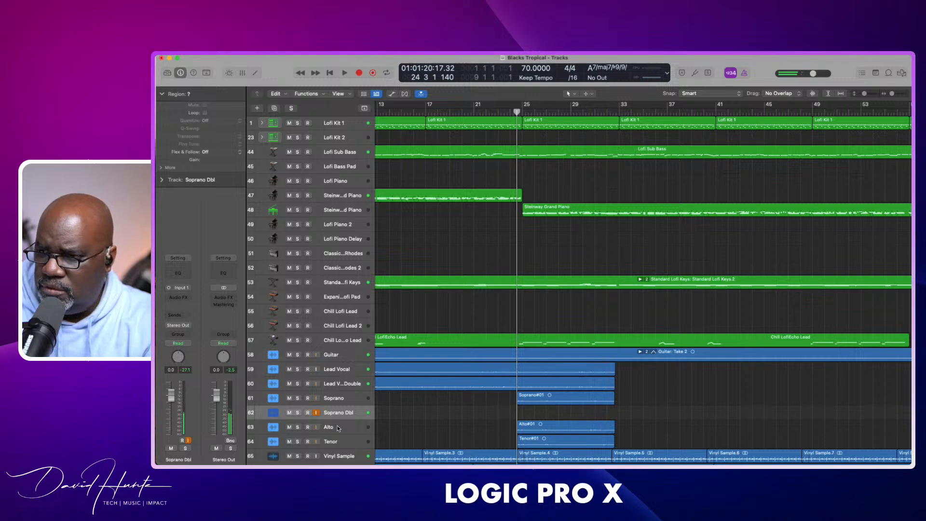
key(r)
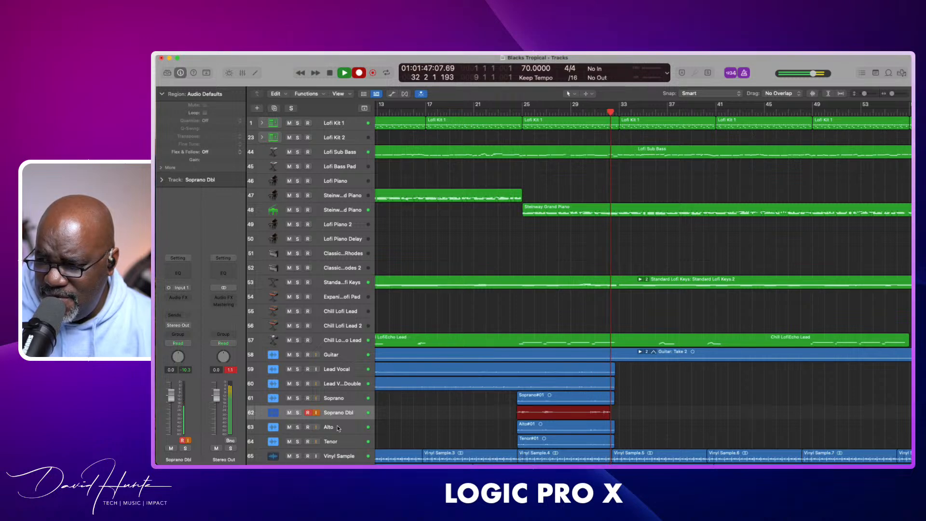
key(space)
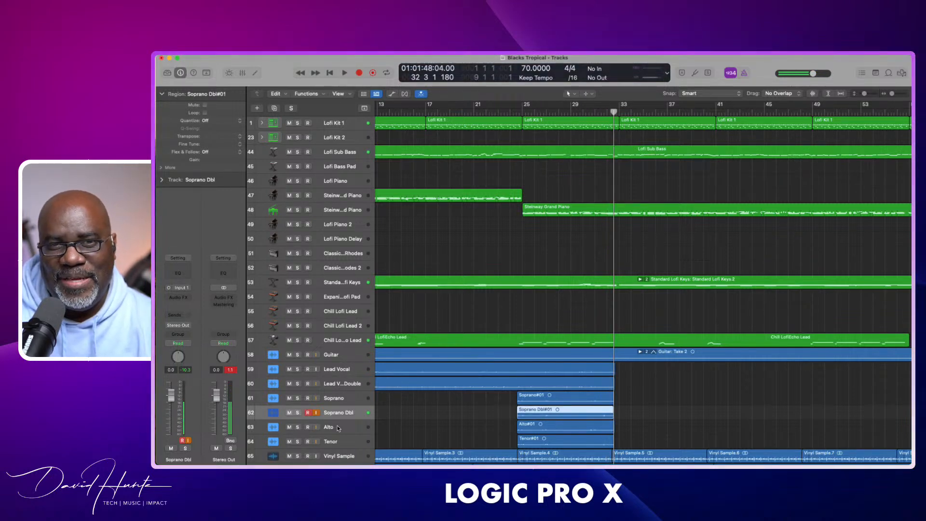
Step: Replay from around bar 30 and re-record the end of the Soprano Dbl part as a second take from bar 30 into bar 32
key(comma)
key(comma)
key(comma)
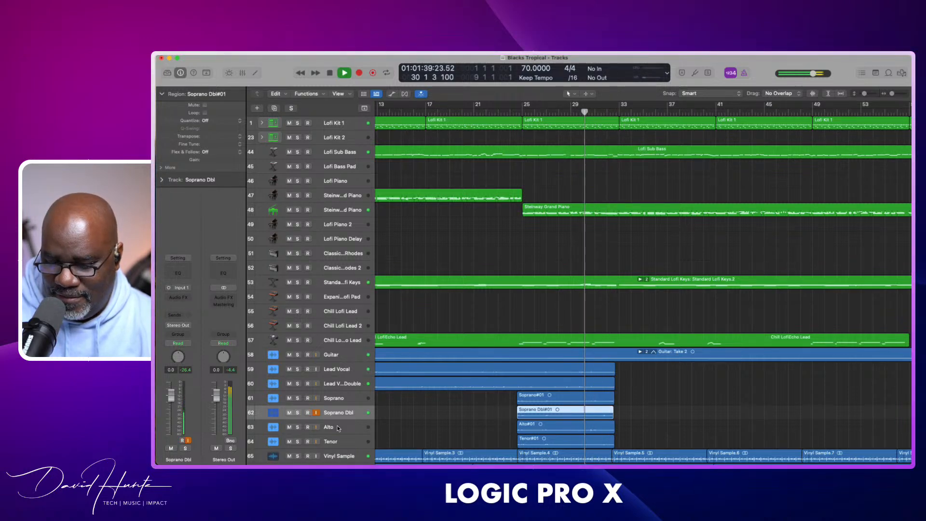
key(space)
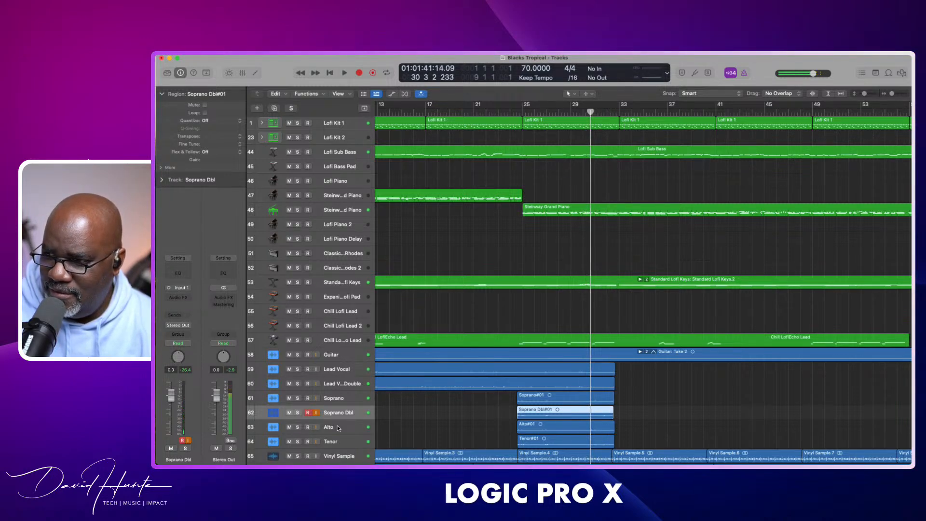
key(r)
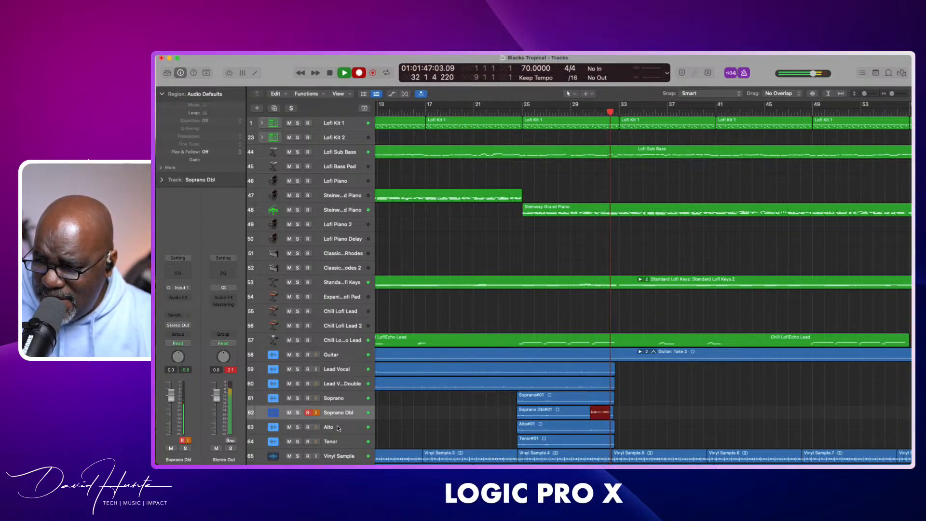
key(space)
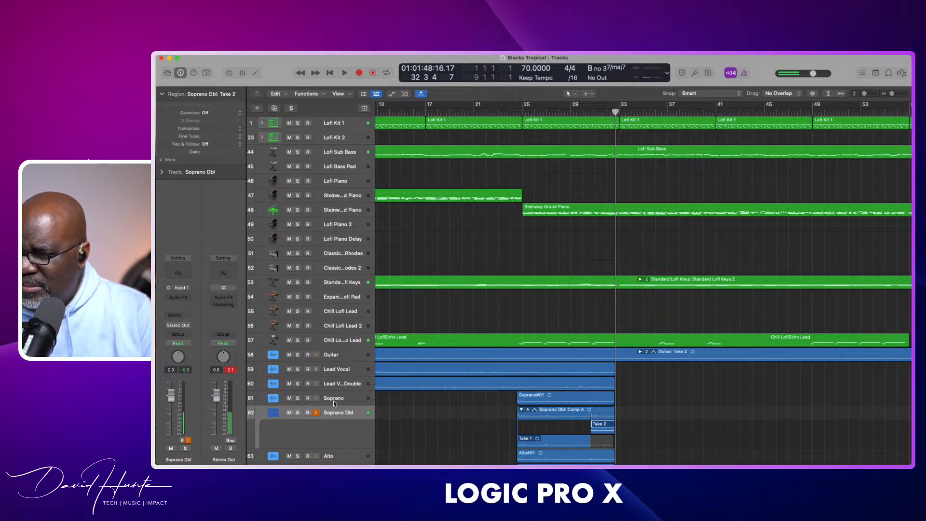
Step: Collapse the Soprano Dbl take folder and add a new audio track named Alto DBL directly below the Alto track
click(522, 410)
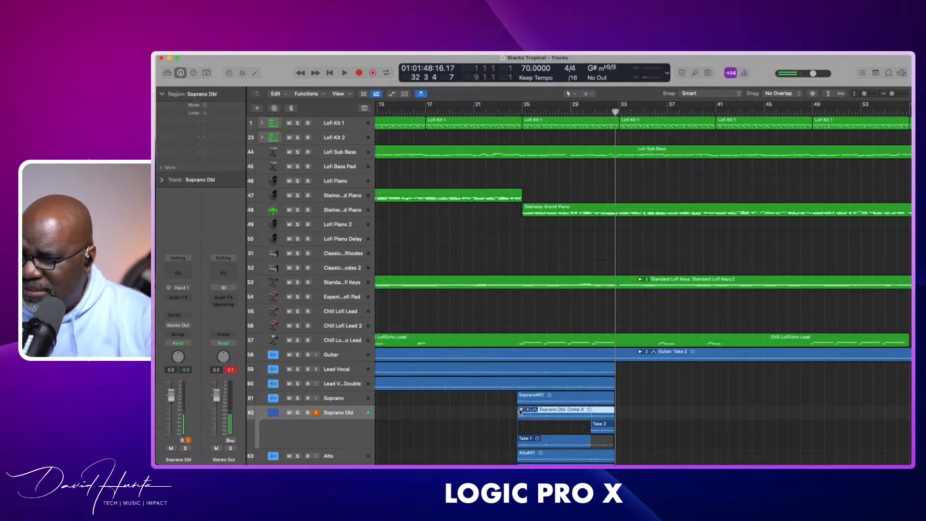
click(522, 410)
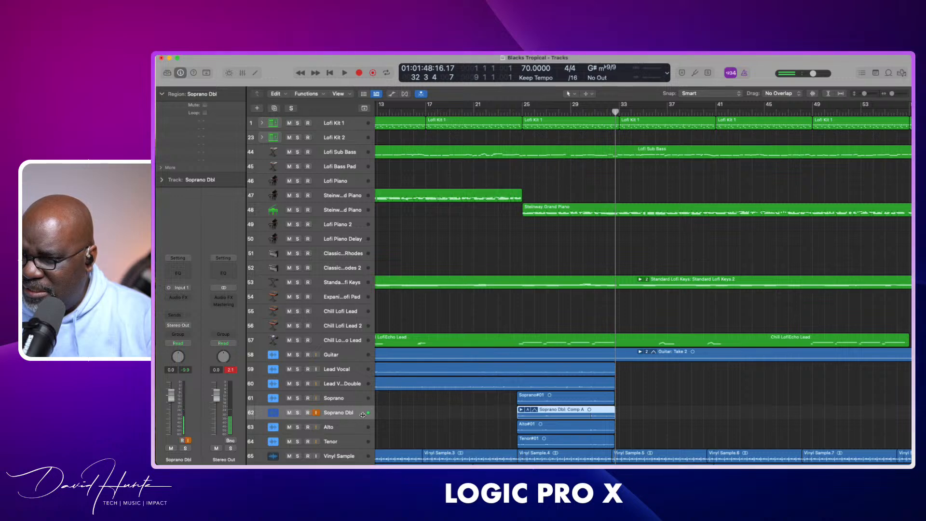
click(340, 428)
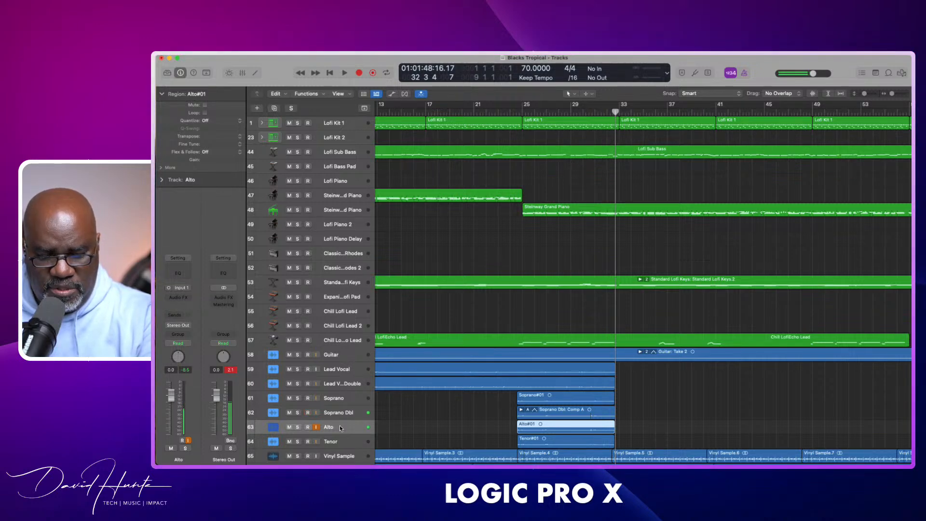
key(alt+super+a)
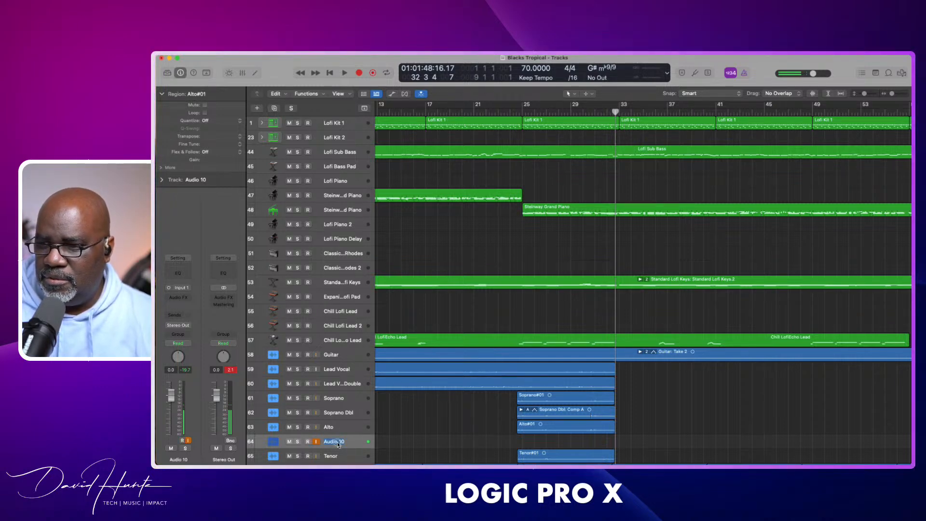
double_click(338, 442)
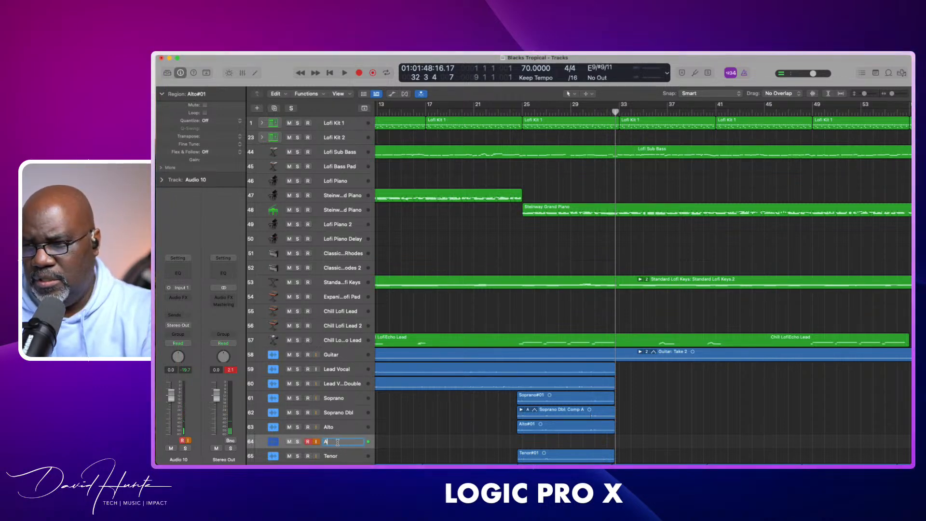
text(Alto DB)
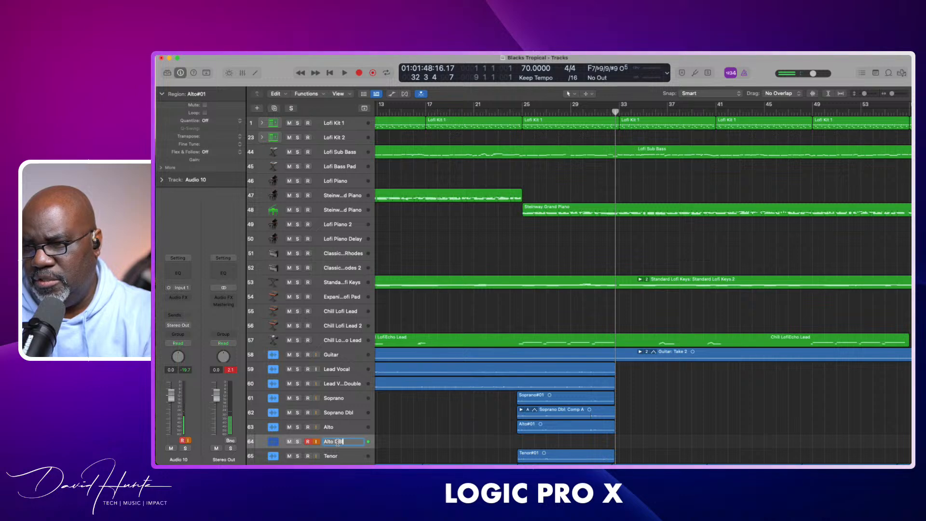
text(L)
key(Return)
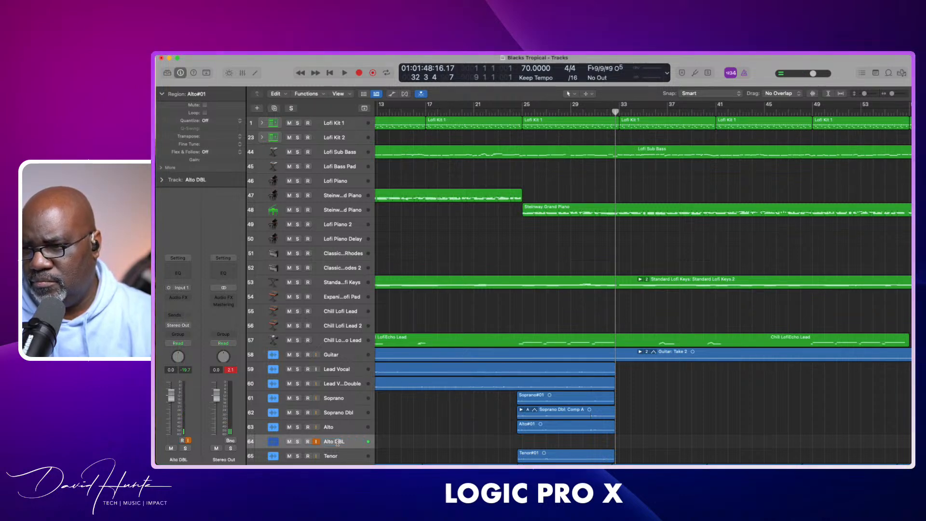
Step: Rename the Soprano Dbl track as Soprano DBL to match the Alto DBL naming
click(346, 412)
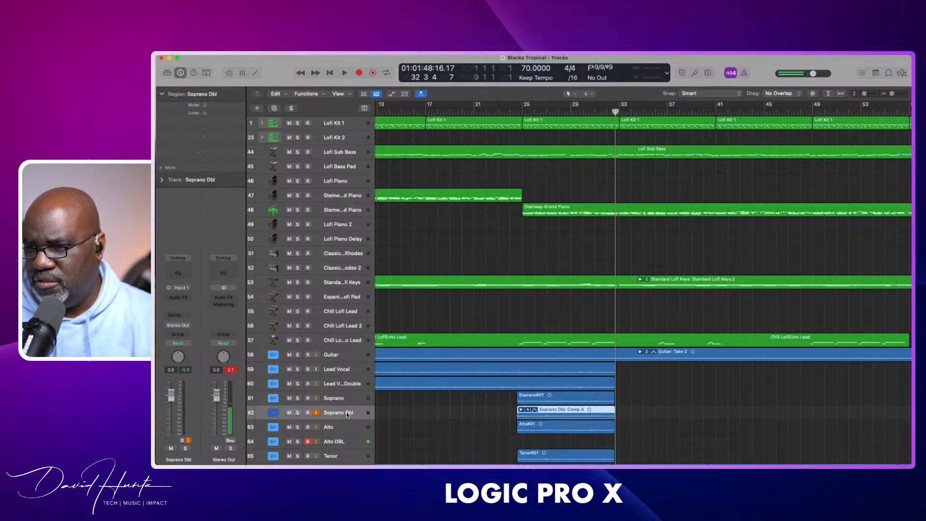
double_click(347, 412)
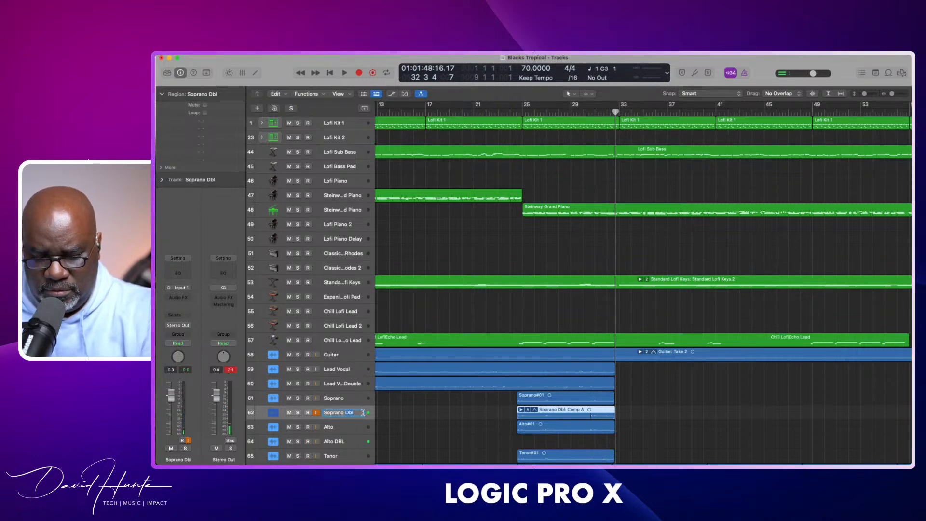
text(DBL)
key(Return)
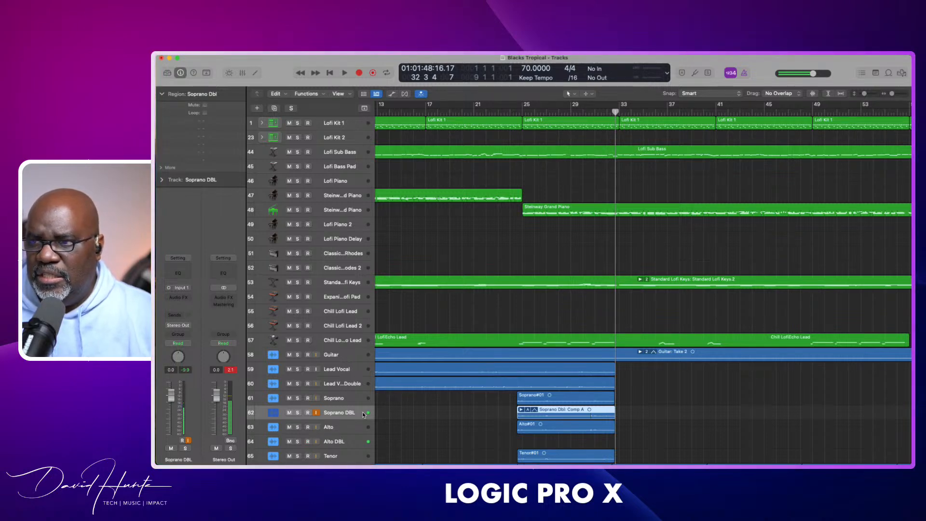
click(260, 123)
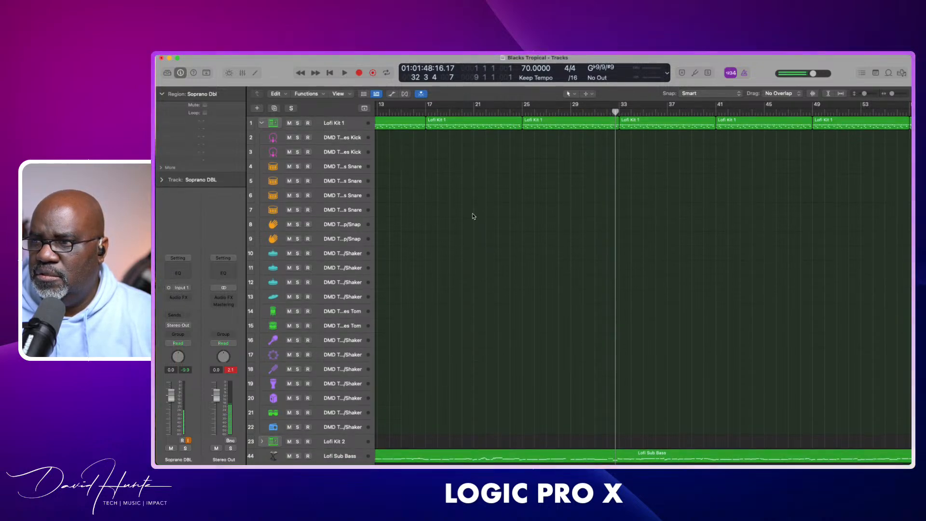
scroll(473, 217, down, 1)
scroll(473, 217, up, 1)
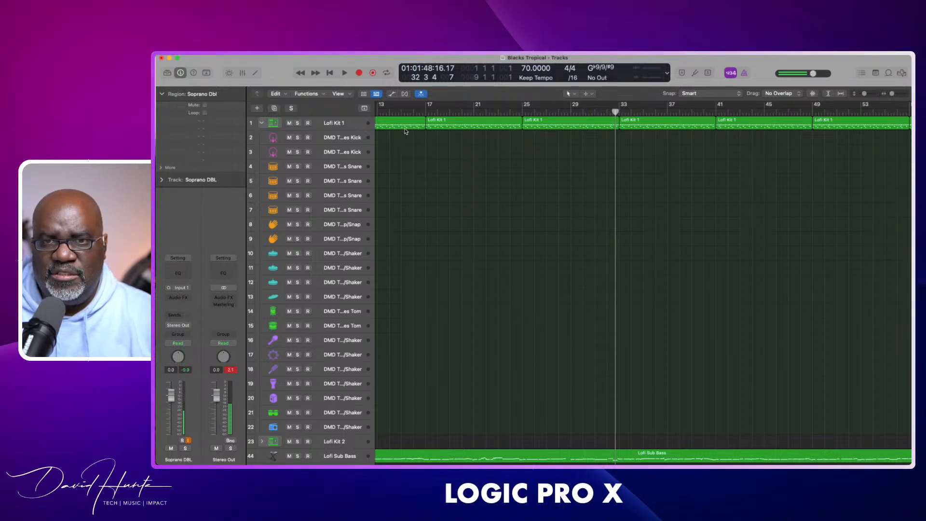
click(262, 123)
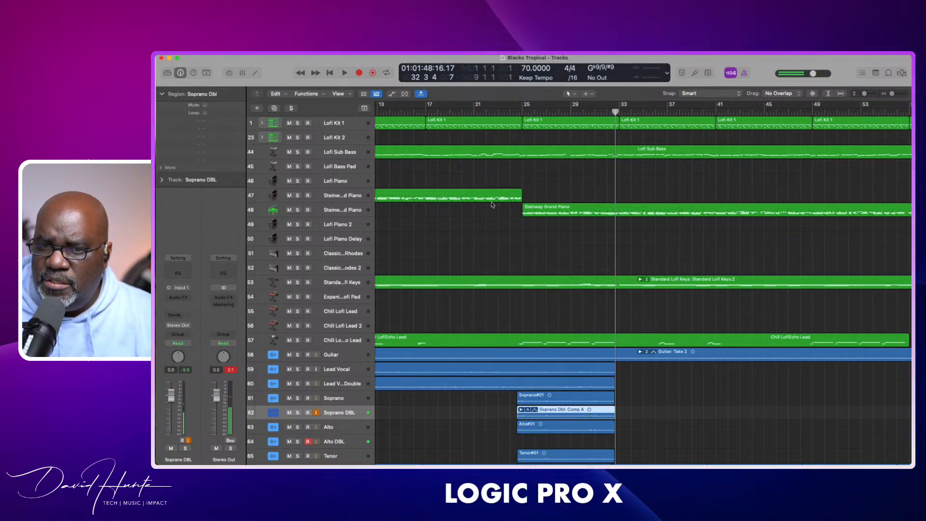
Step: Lower the Chill LofiEcho Lead volume to about -5.8 dB and set the Chill Lofi Lead 2 volume to 0.0 dB
scroll(491, 237, down, 2)
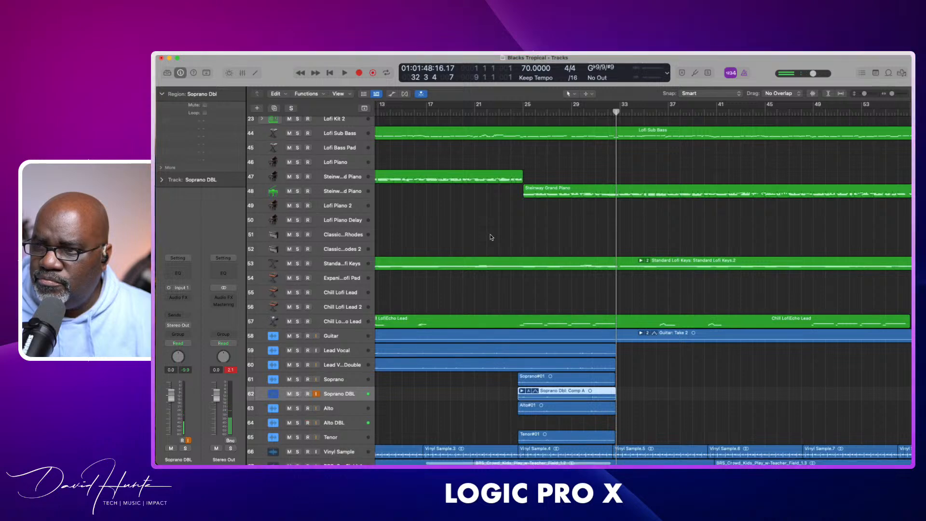
scroll(491, 237, up, 1)
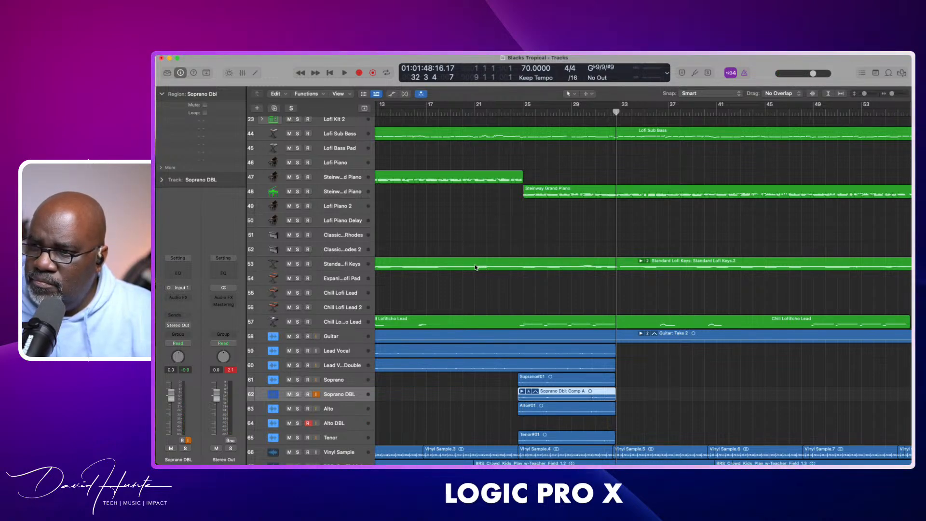
click(346, 265)
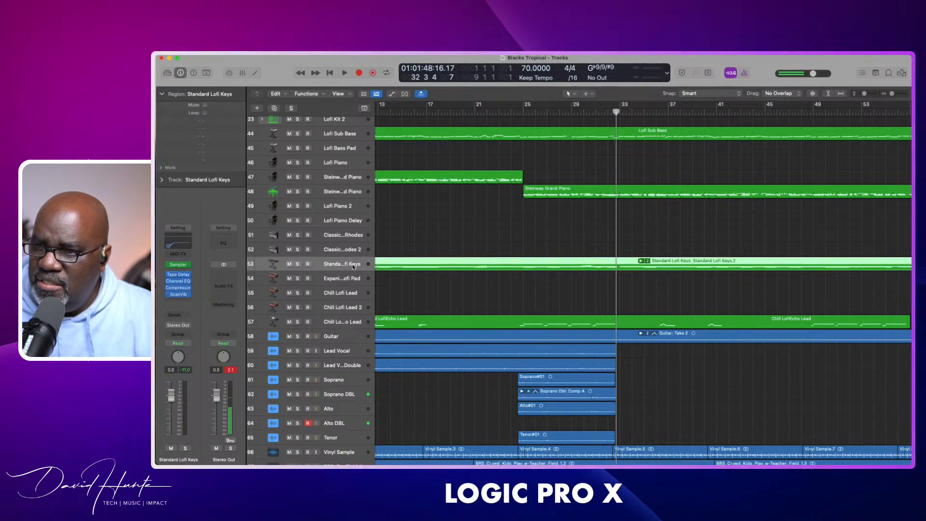
scroll(449, 303, down, 3)
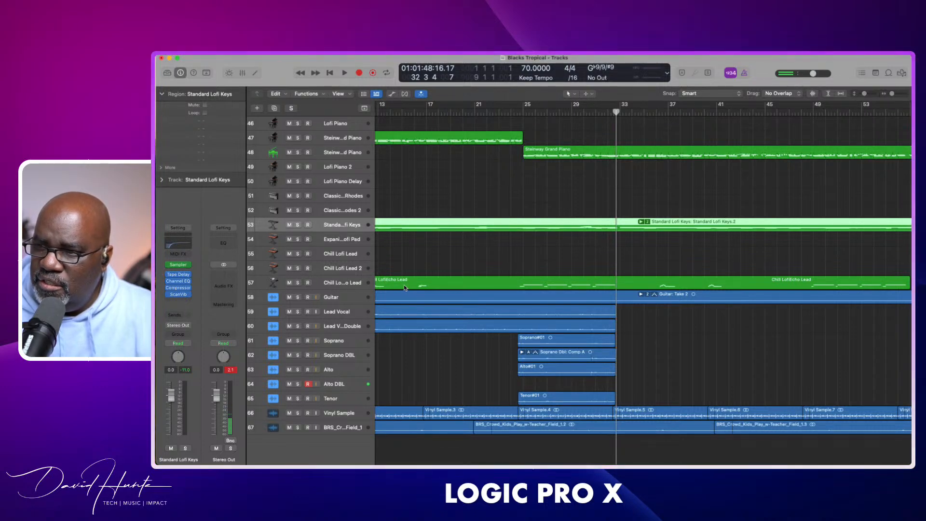
click(315, 284)
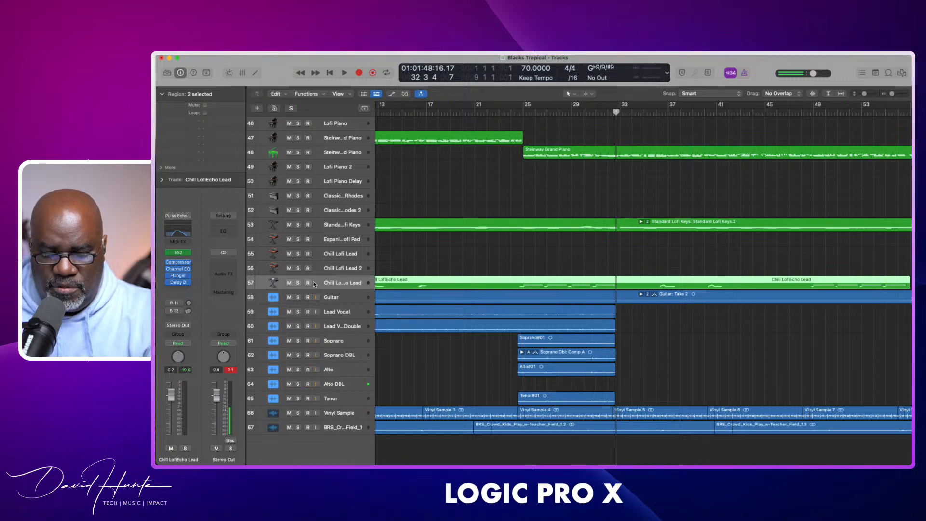
key(x)
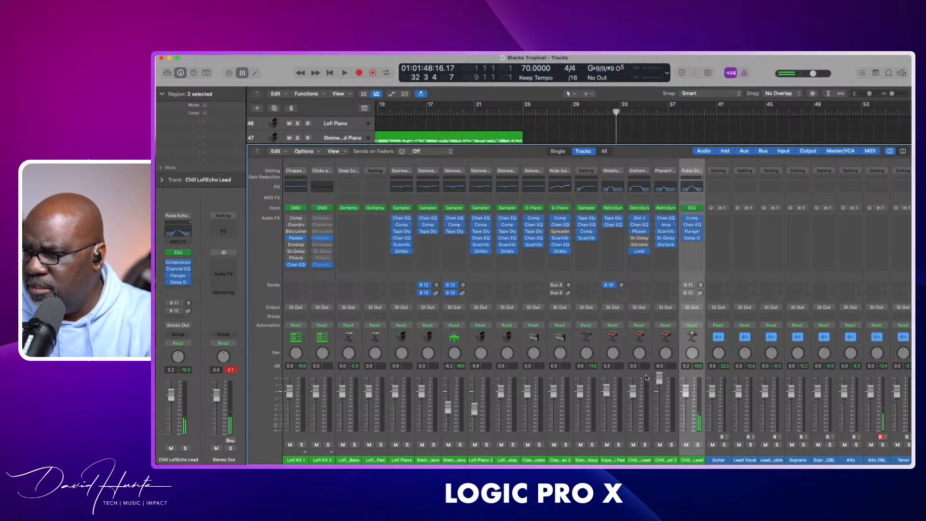
drag(687, 393, 688, 416)
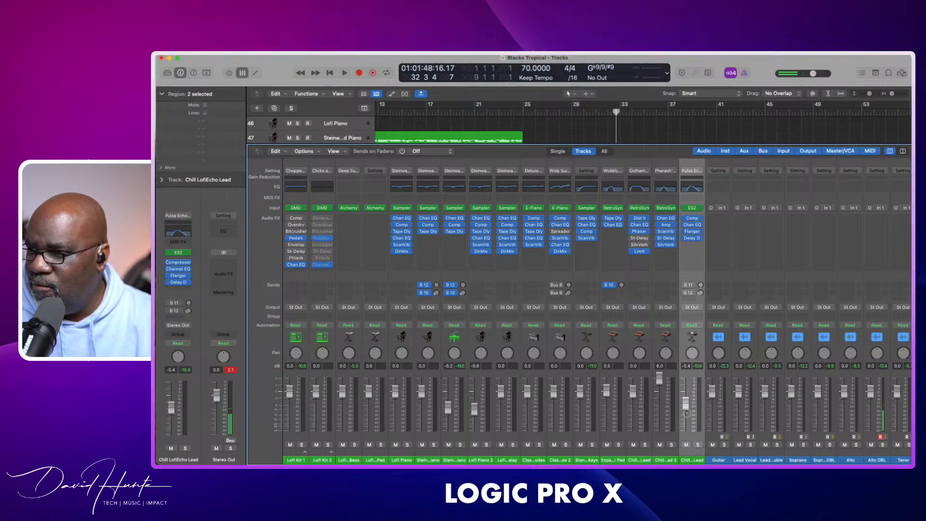
drag(687, 414, 688, 410)
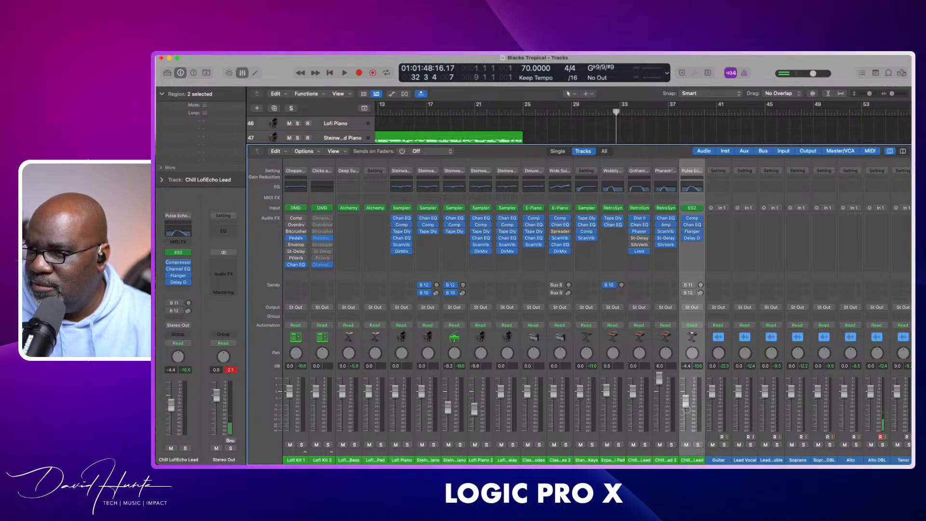
drag(687, 414, 687, 415)
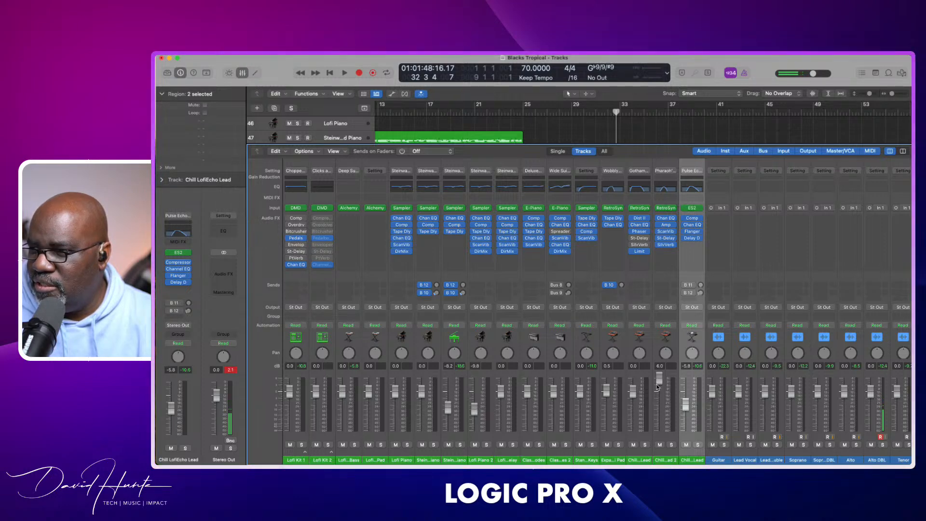
drag(659, 378, 655, 404)
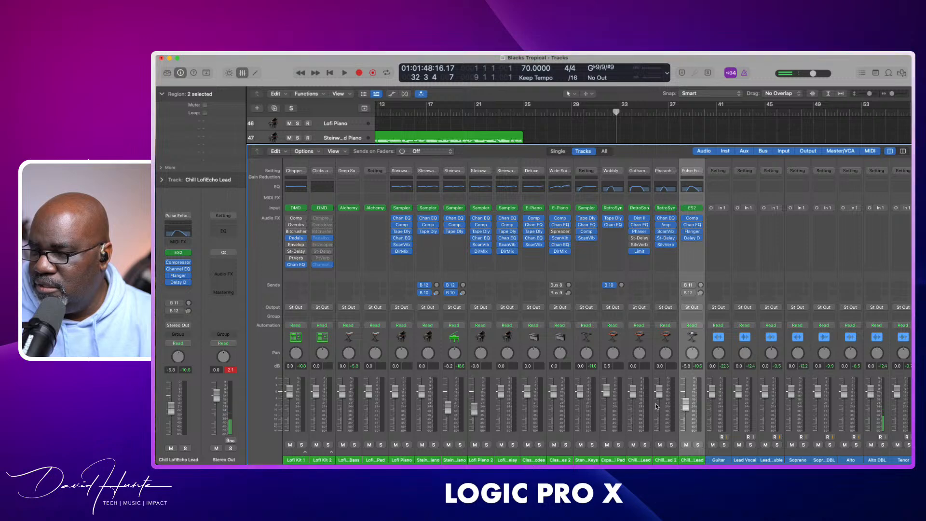
key(x)
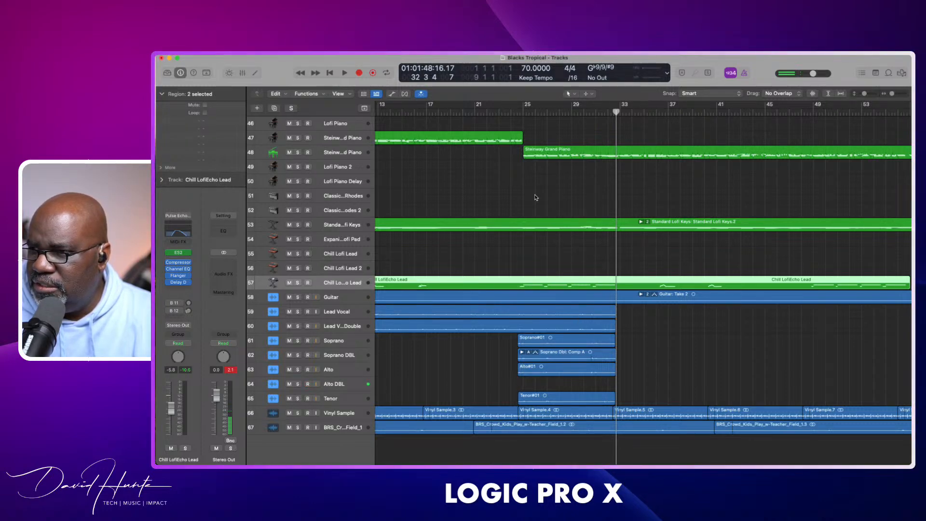
Step: Place the playhead at bar 24, try to record on the armed Alto DBL track, and toggle the count-in off and back on
click(518, 119)
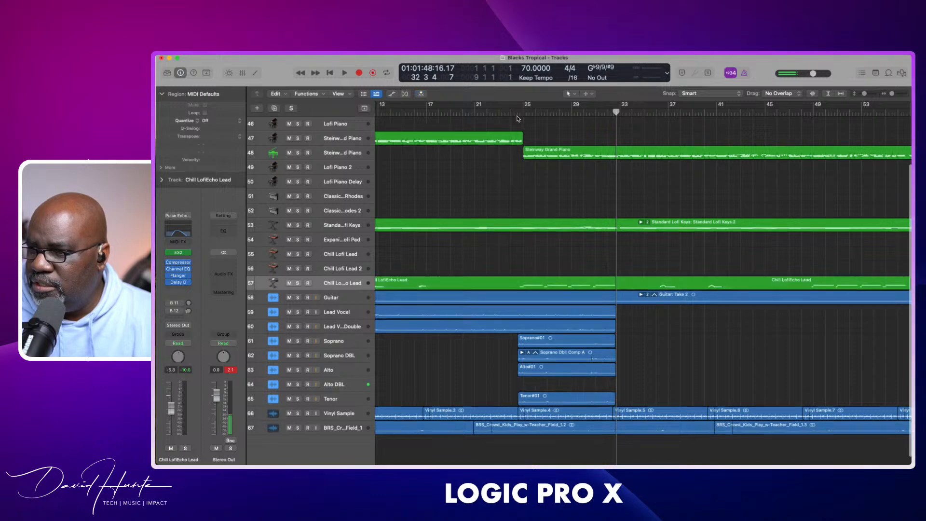
click(517, 111)
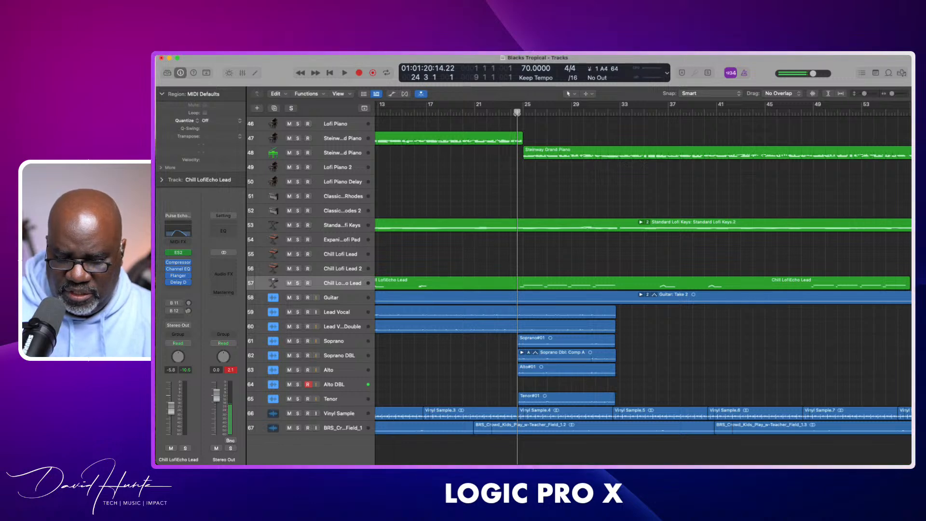
key(r)
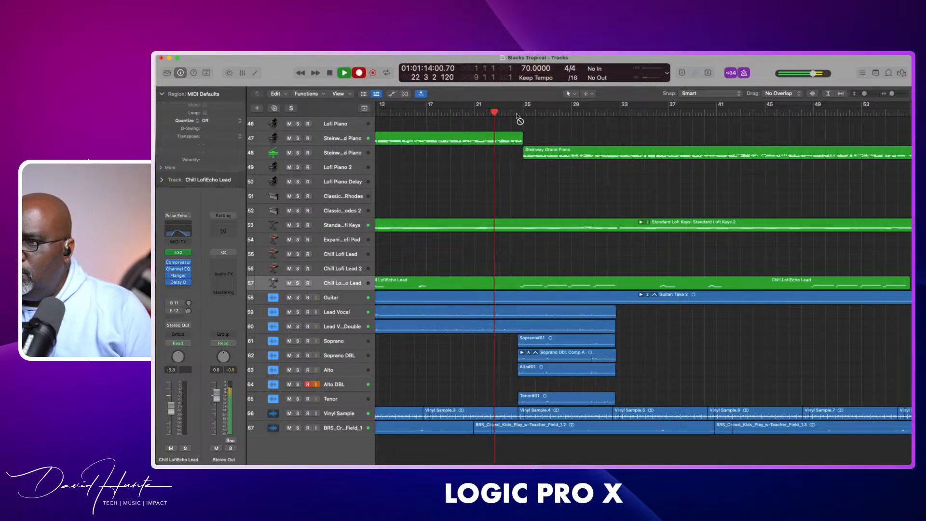
key(space)
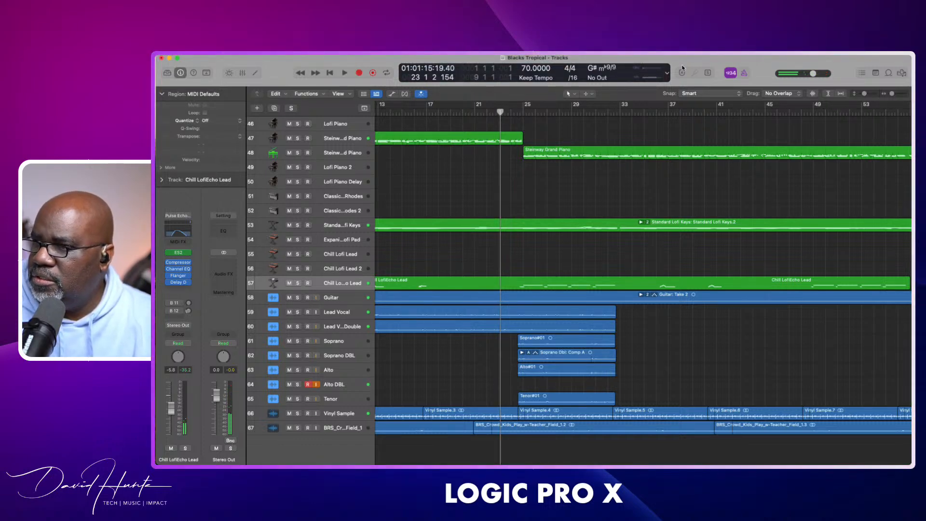
click(731, 73)
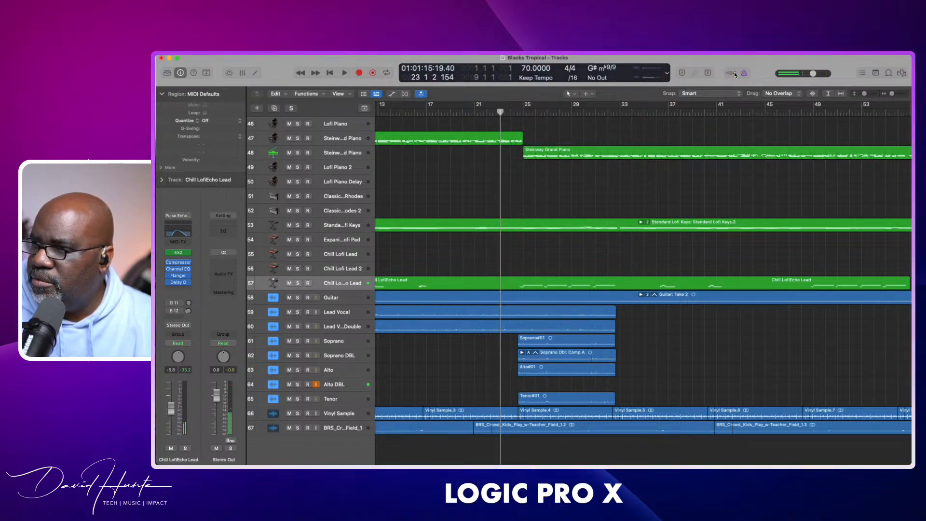
click(735, 74)
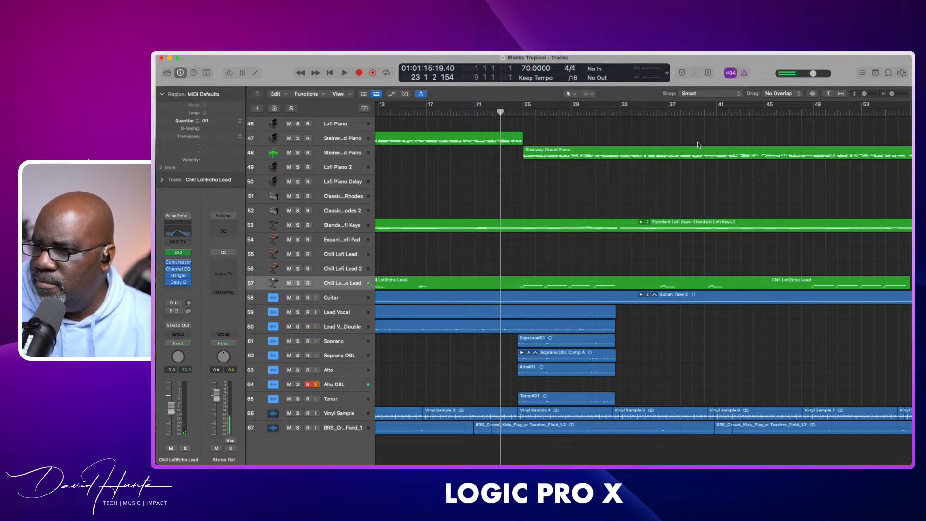
click(346, 385)
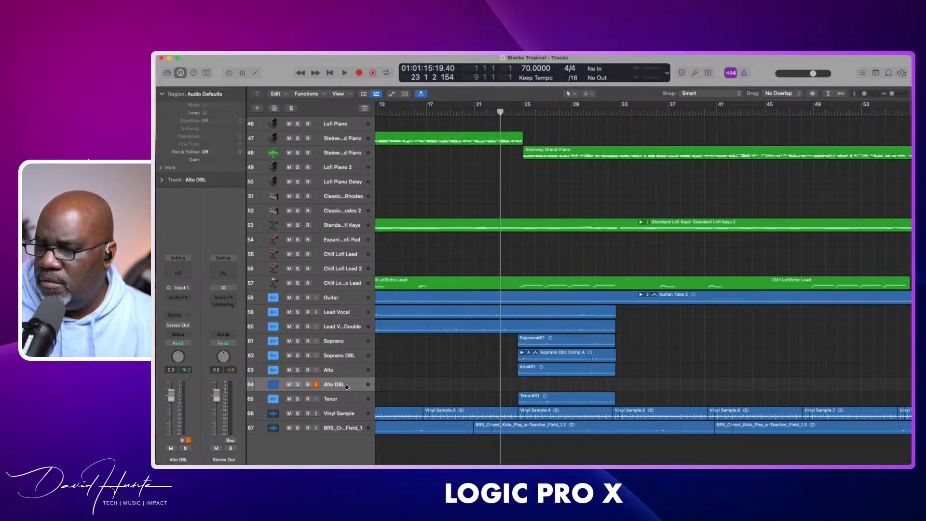
key(Up)
key(Up)
key(Up)
key(Up)
key(Up)
key(Up)
key(Up)
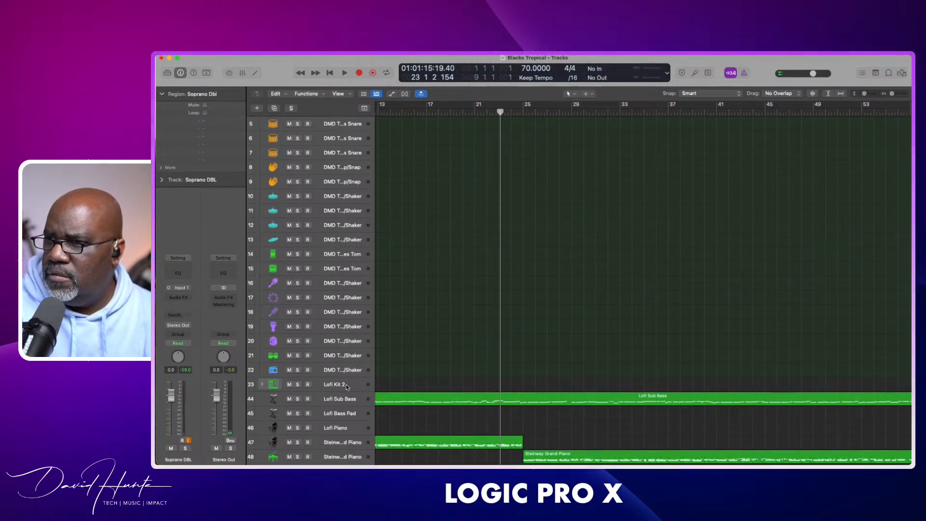
scroll(346, 384, down, 10)
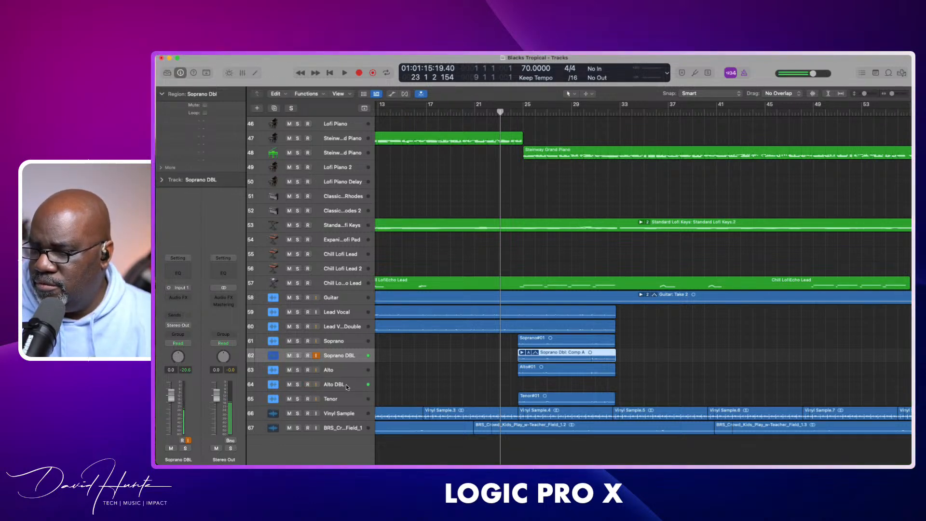
Step: Select the Alto DBL track and record a pass on it from about bar 24 beat 3 to bar 32 beat 3
click(346, 384)
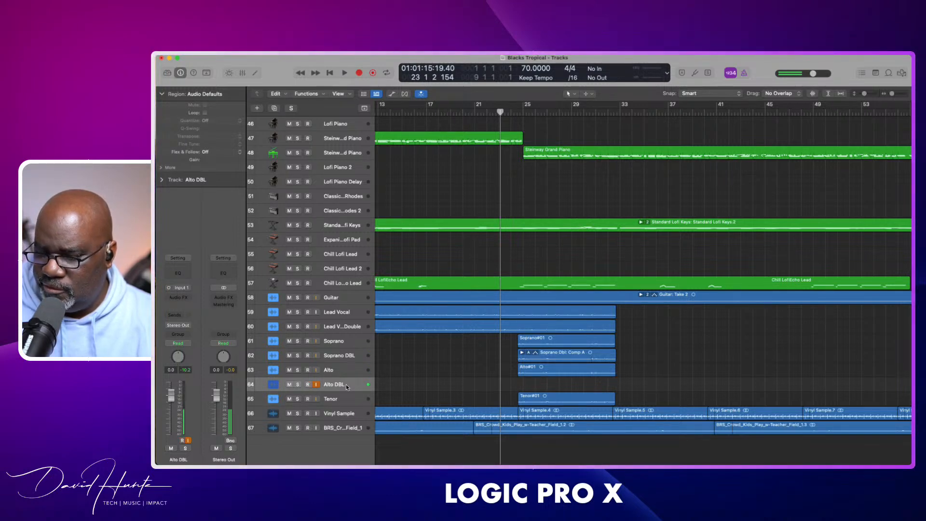
key(period)
key(period)
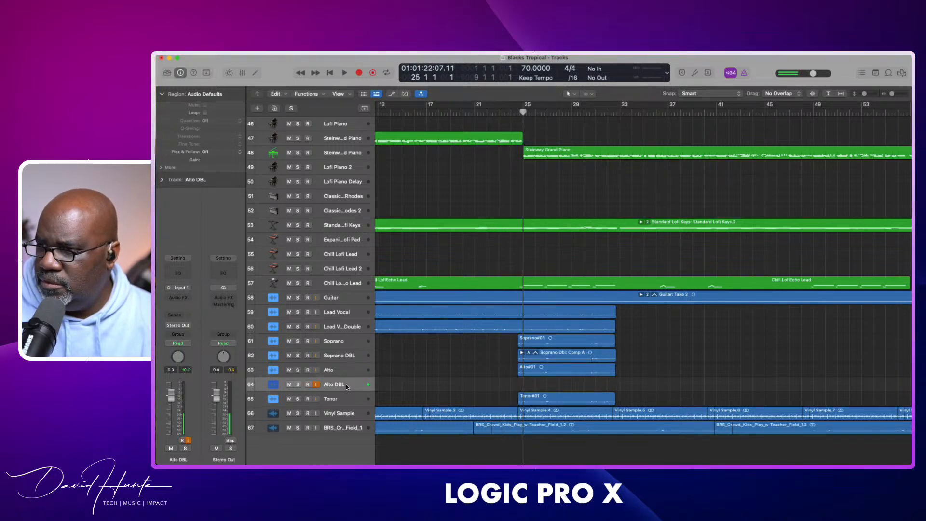
key(comma)
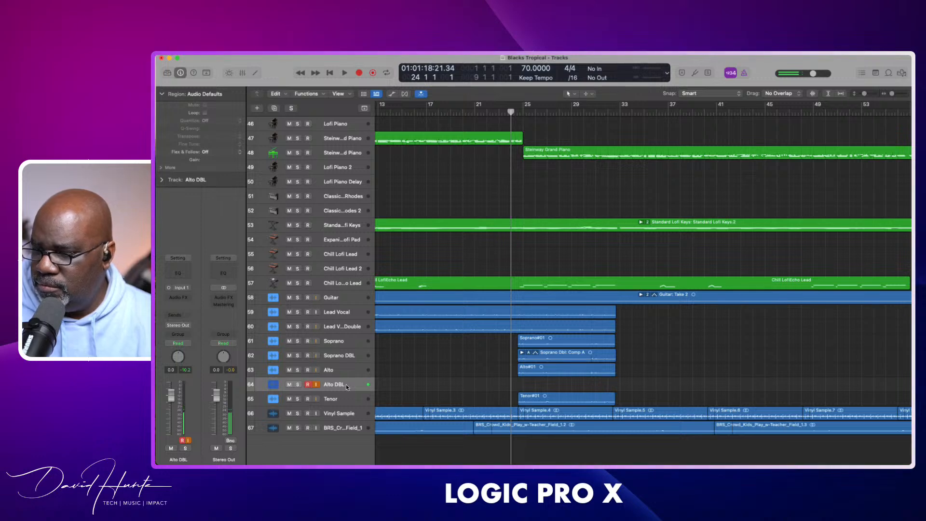
key(space)
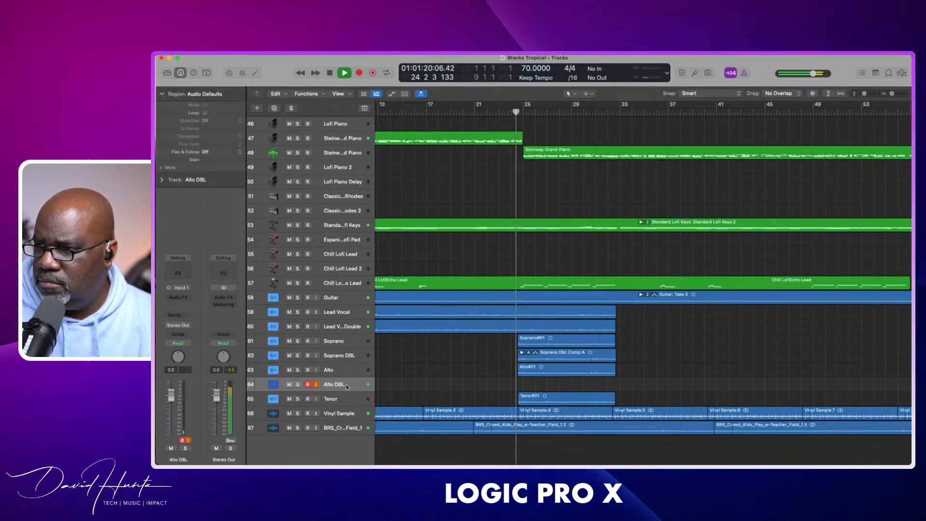
key(space)
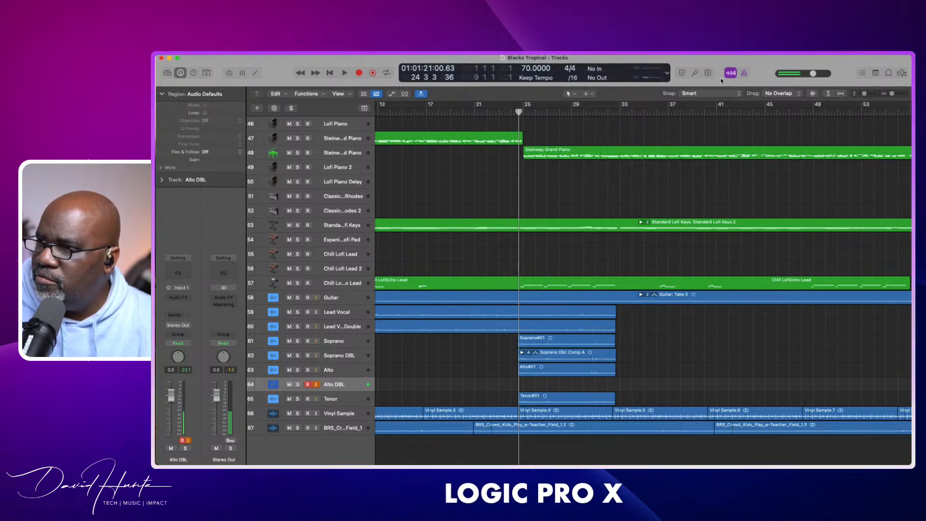
key(r)
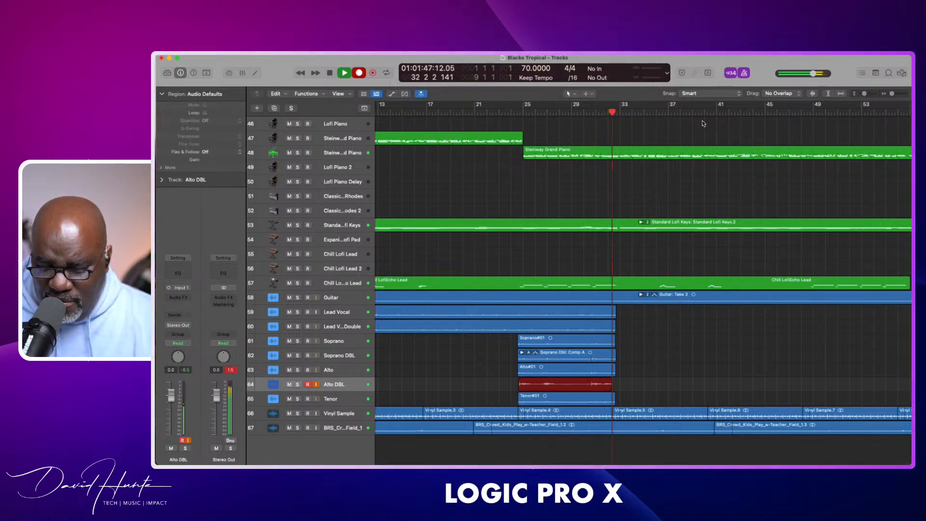
key(space)
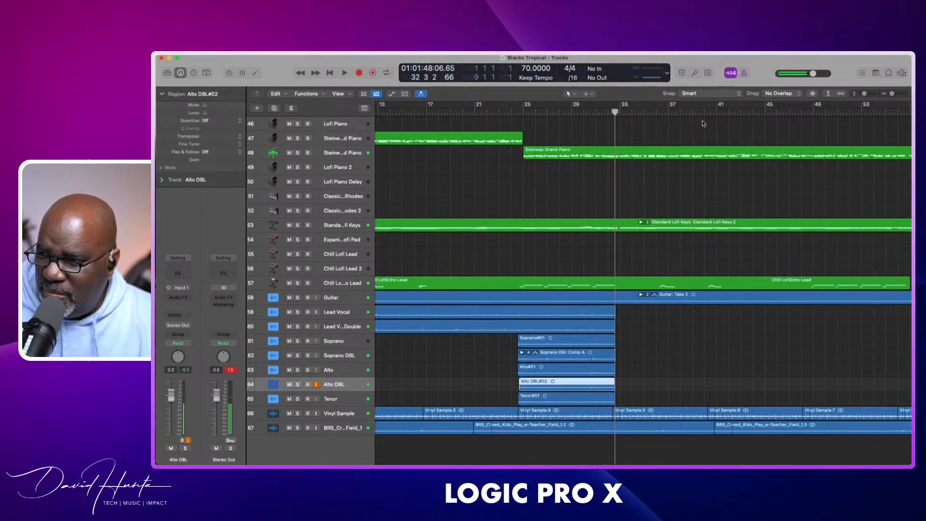
Step: Re-record the end of the Alto DBL part from about bar 30 beat 2 to bar 32 beat 4 and collapse its take folder
key(comma)
key(comma)
key(comma)
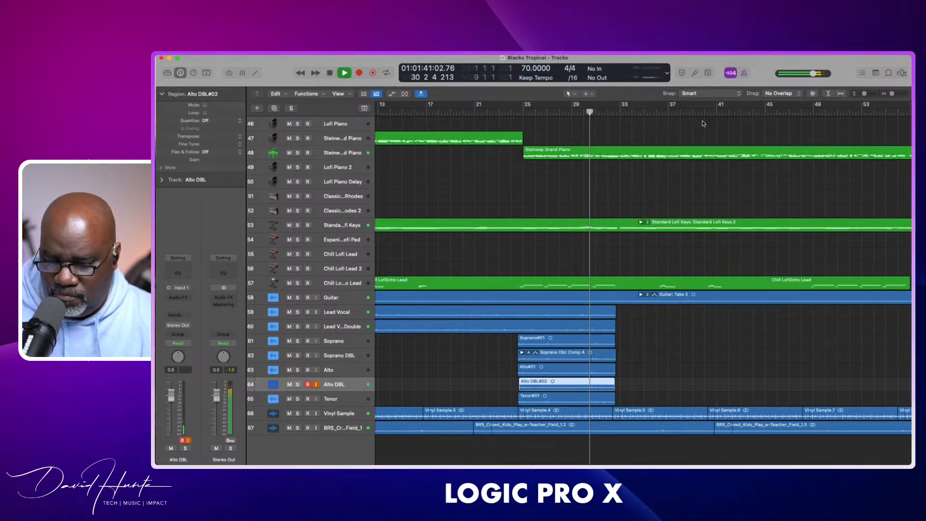
key(space)
key(r)
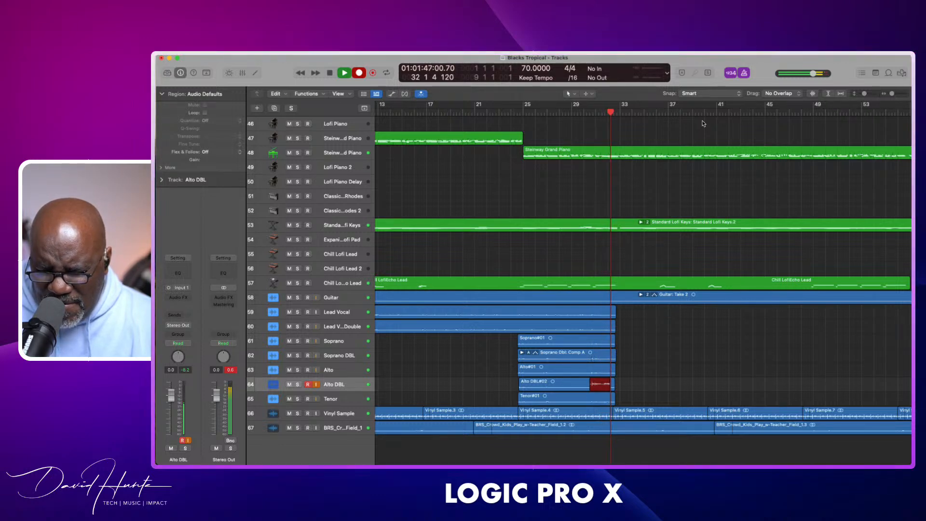
key(space)
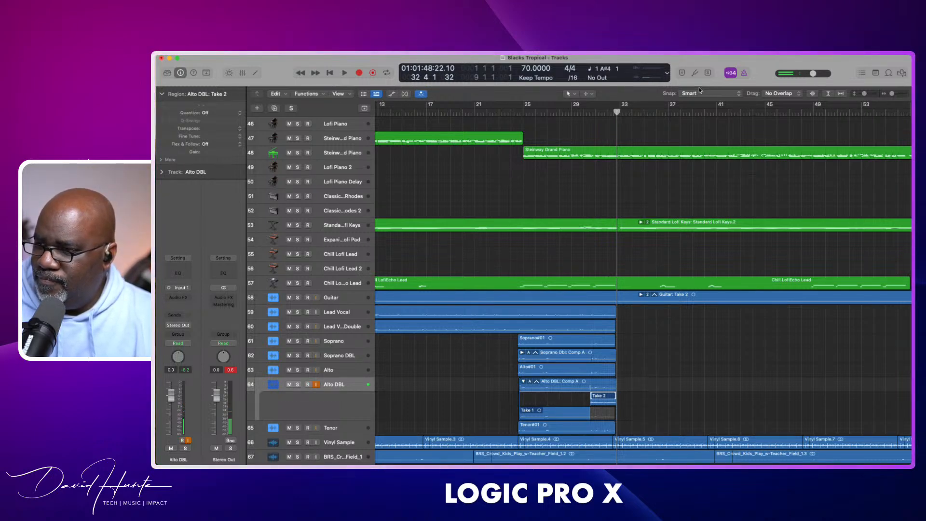
click(523, 382)
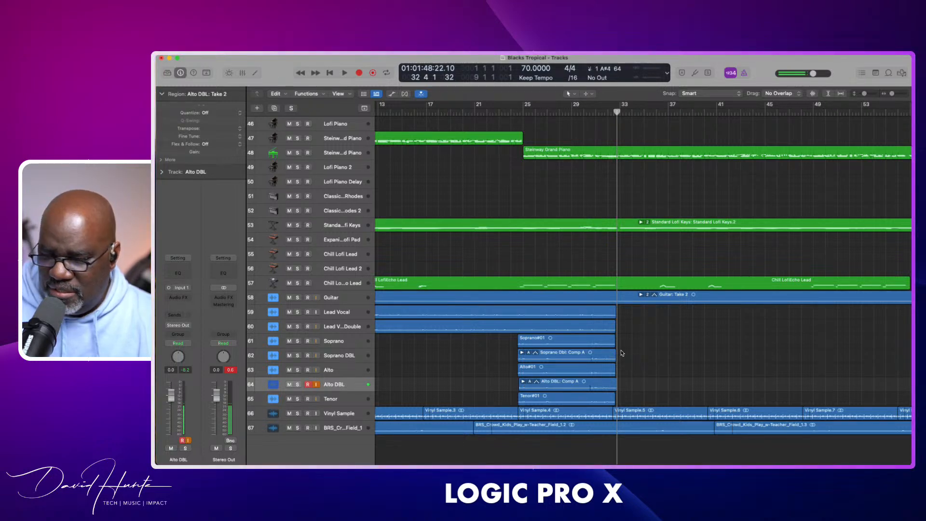
Step: Go back a few bars and play the harmonies through to bar 32 to check the Alto DBL comp
key(comma)
key(comma)
key(comma)
key(comma)
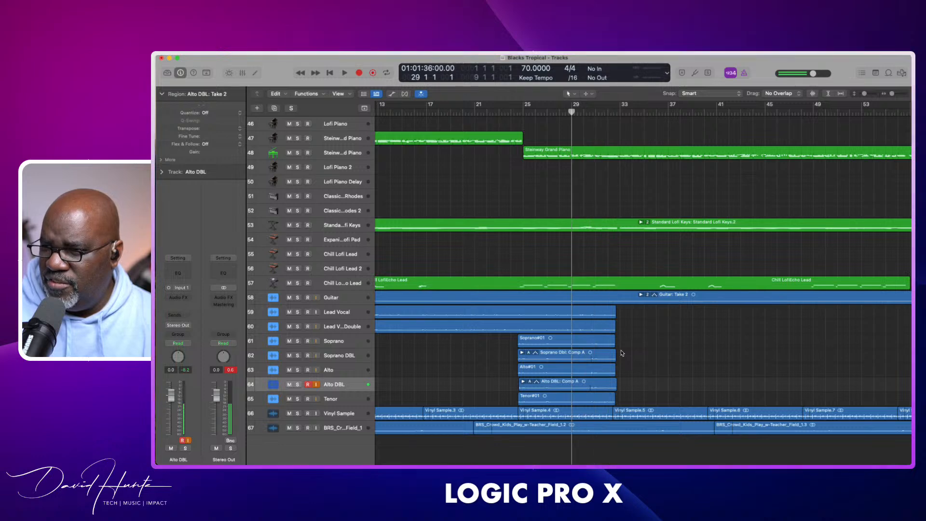
key(comma)
key(comma)
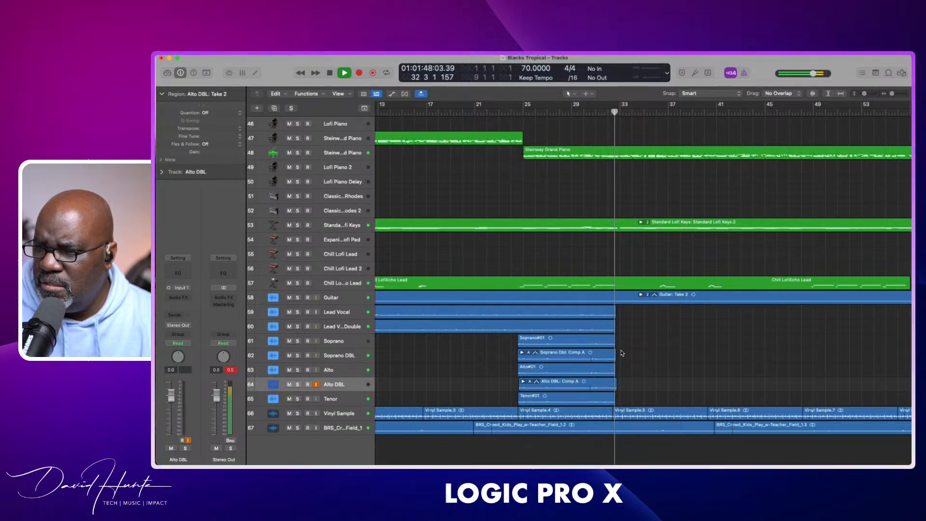
key(space)
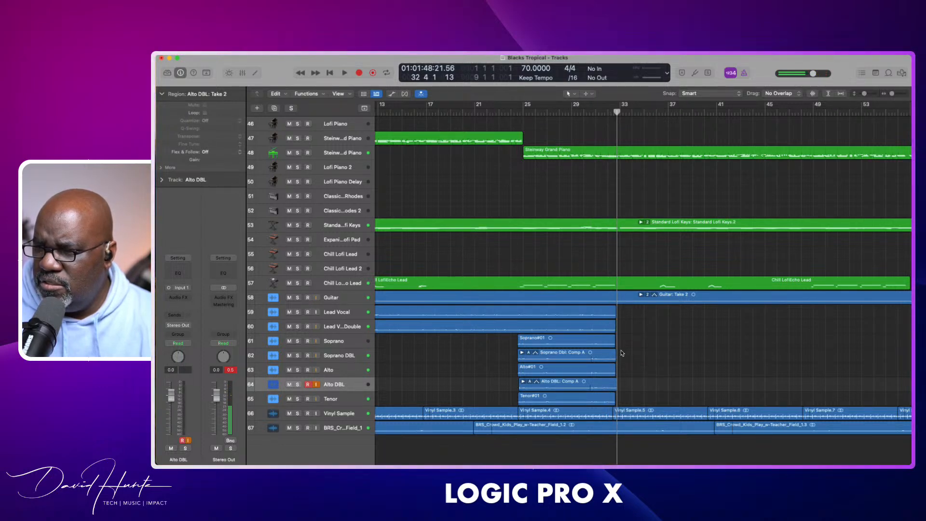
Step: Add an audio track directly below Tenor and record the tenor double on it from about bar 24 beat 3 to bar 32 beat 3
key(Down)
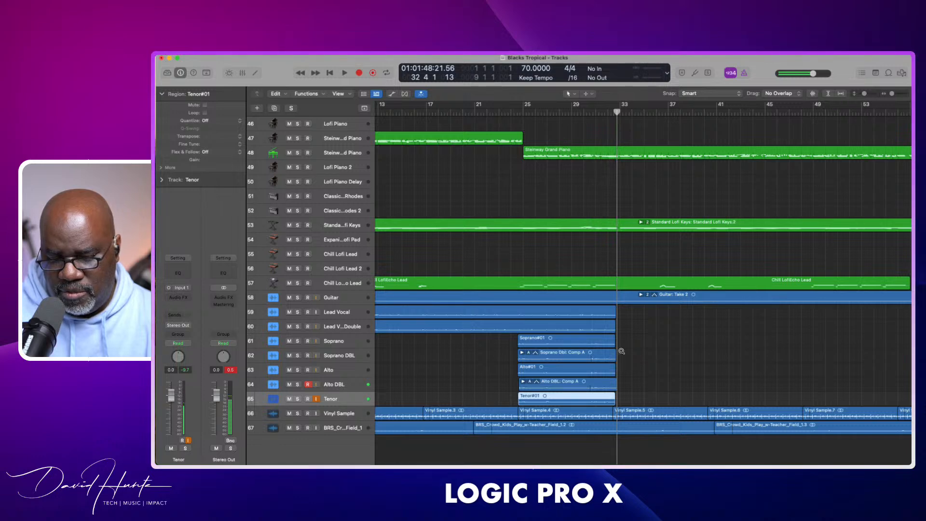
key(alt+super+a)
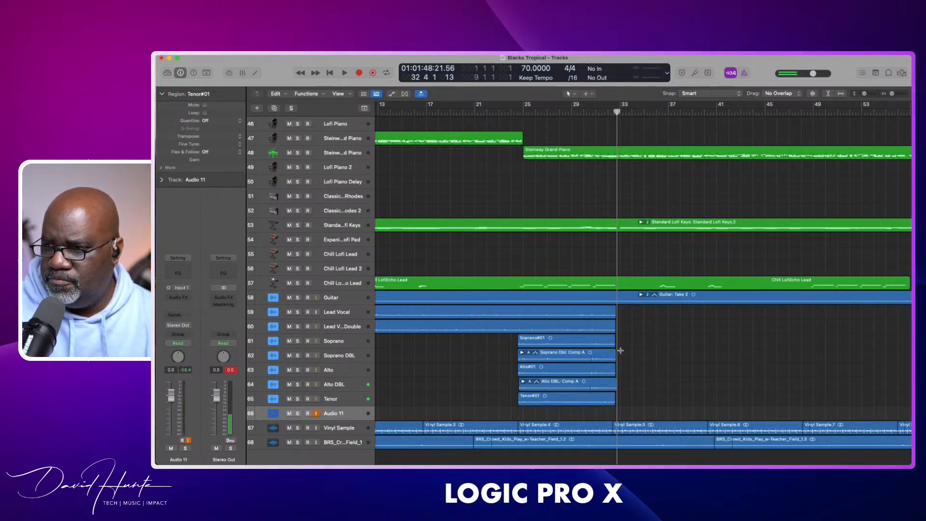
key(comma)
key(comma)
key(comma)
key(comma)
key(comma)
key(comma)
key(comma)
key(comma)
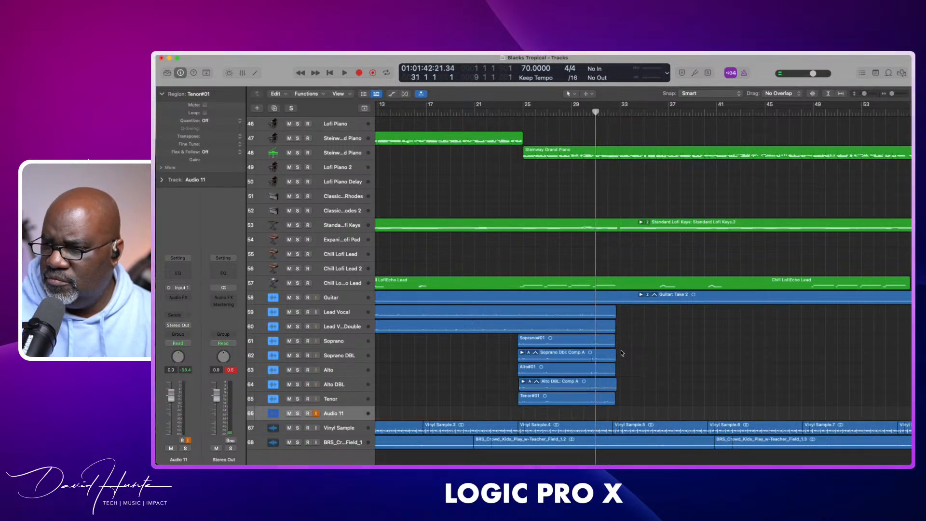
key(comma)
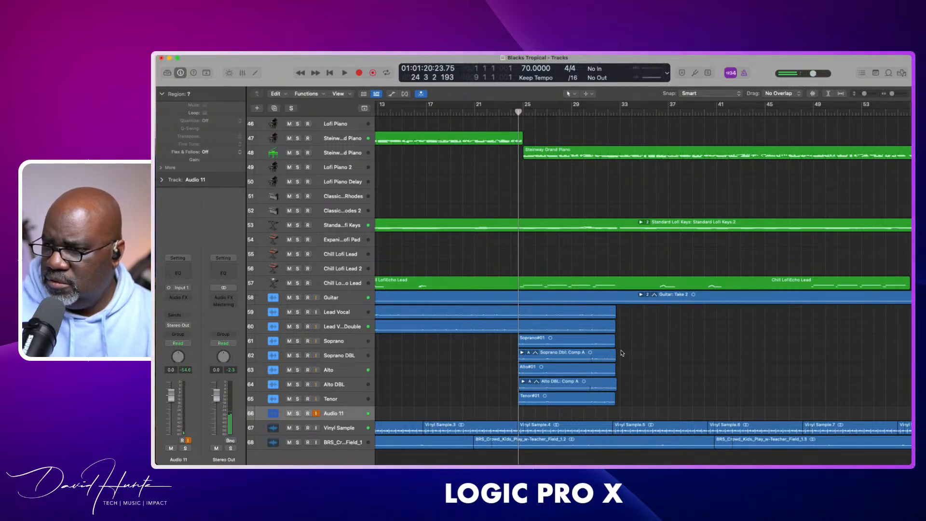
key(r)
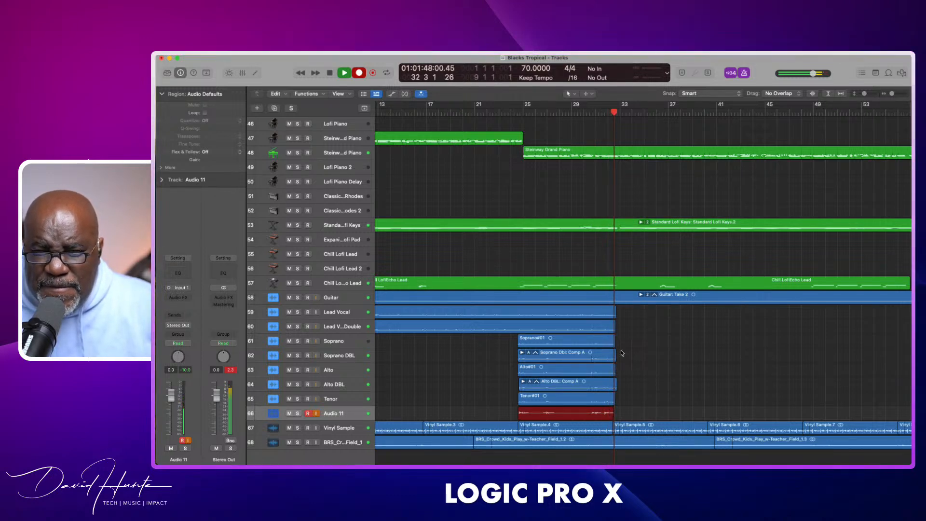
key(space)
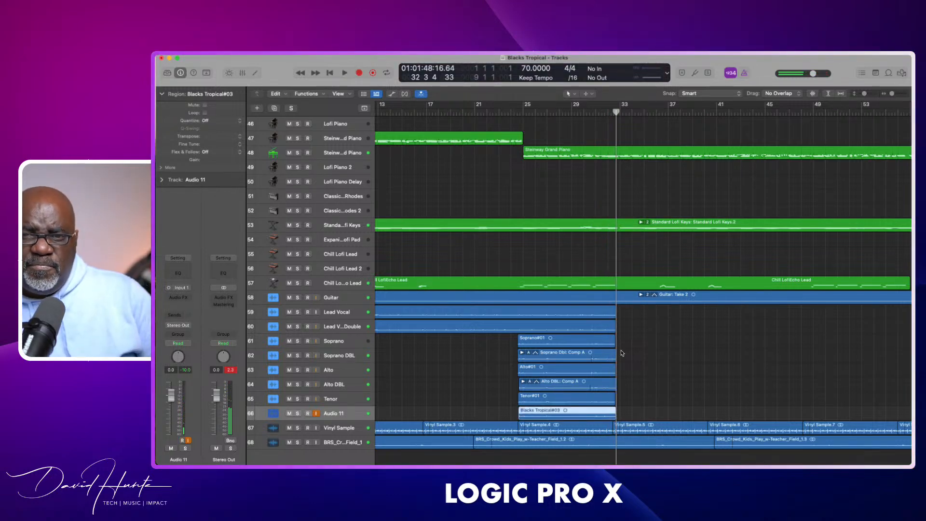